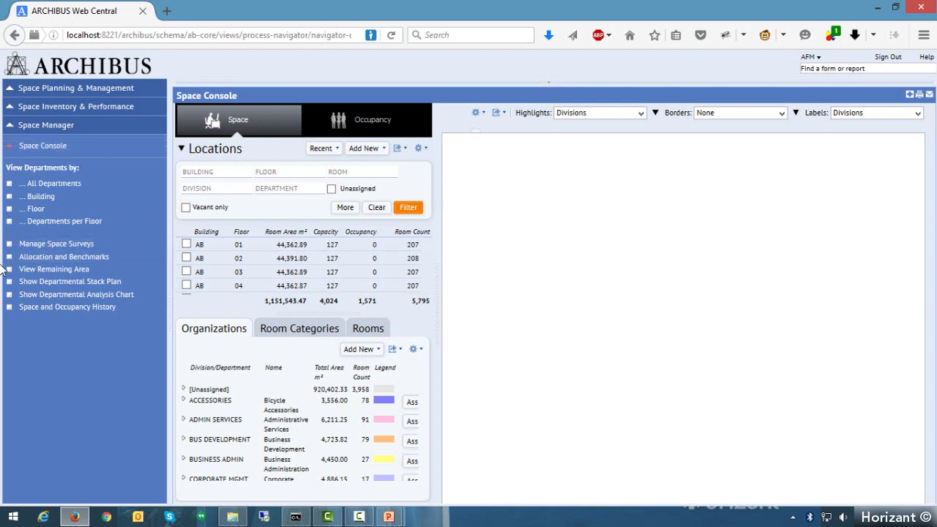
Collapse the process navigator, then enlarge the Locations list and widen the pane that holds it
{"action": "left_click", "coordinate": [170, 281]}
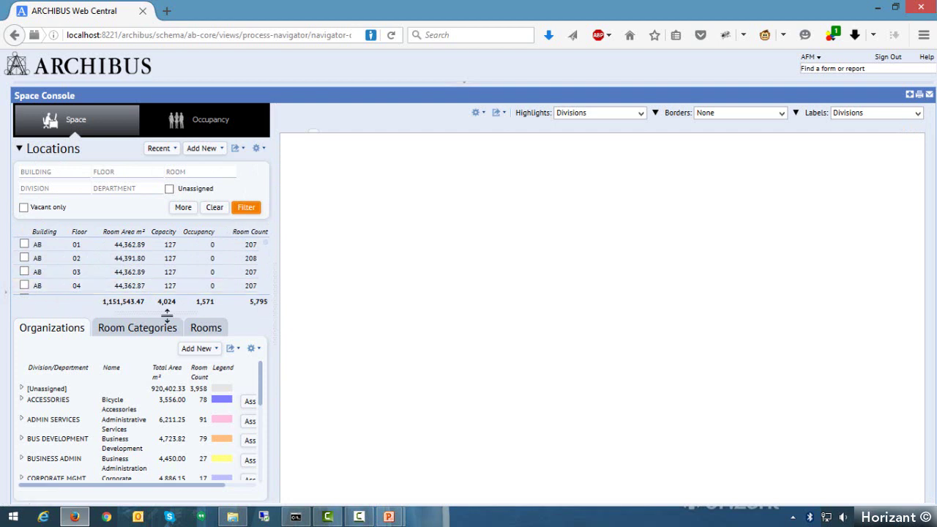
{"action": "left_click_drag", "start_coordinate": [173, 315], "coordinate": [177, 354]}
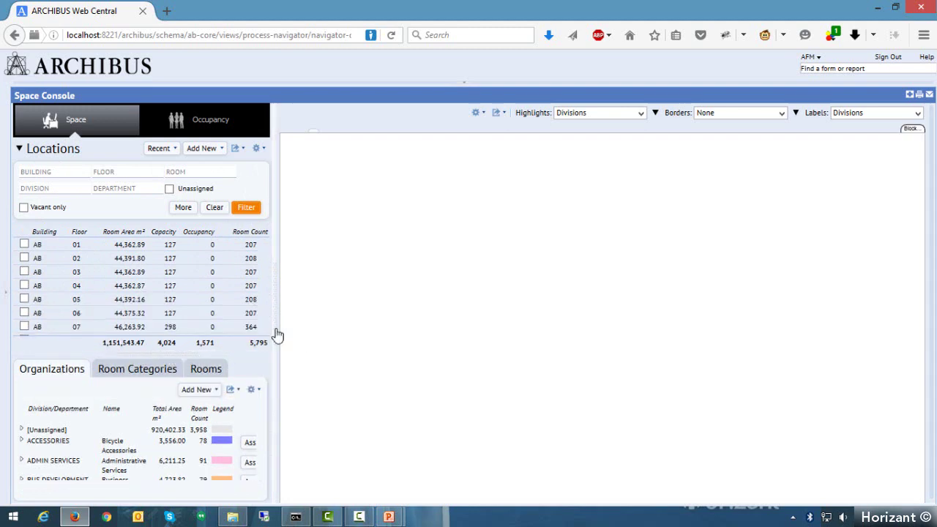
{"action": "left_click_drag", "start_coordinate": [276, 335], "coordinate": [391, 333]}
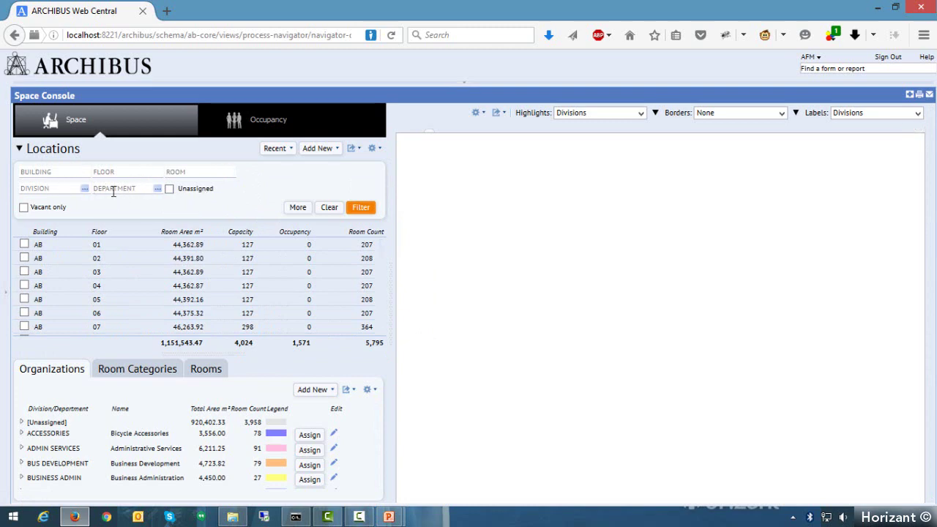
Filter the locations by the HUMAN RESOURCES division
{"action": "left_click", "coordinate": [60, 187]}
{"action": "left_click", "coordinate": [85, 188]}
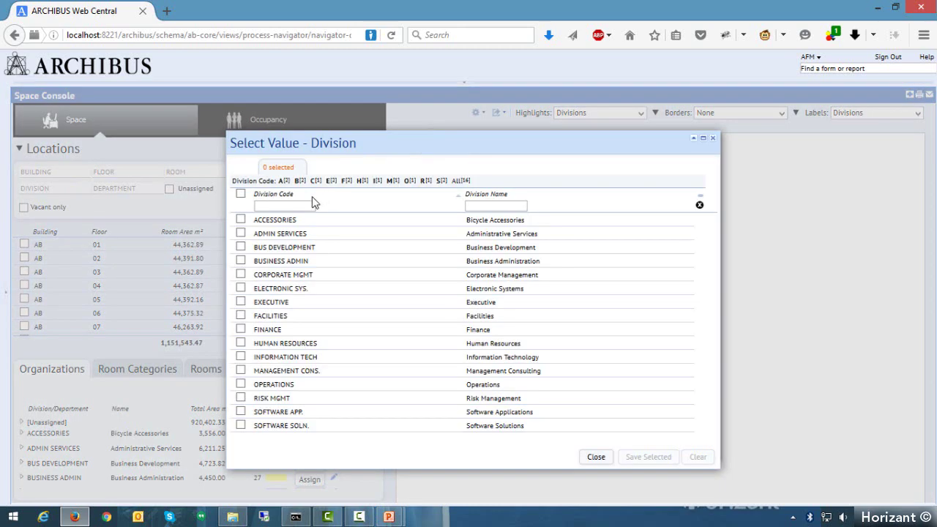
{"action": "left_click", "coordinate": [300, 208]}
{"action": "left_click", "coordinate": [293, 344]}
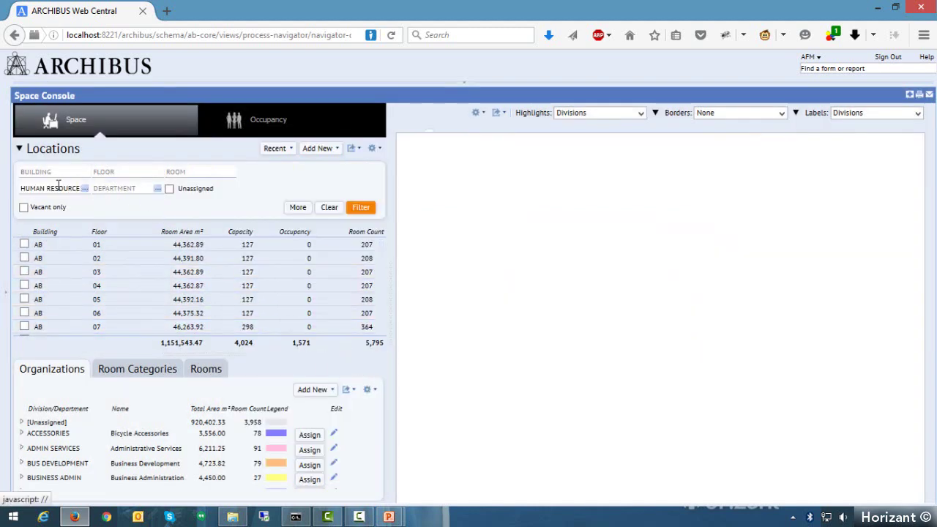
{"action": "left_click", "coordinate": [112, 188]}
{"action": "left_click", "coordinate": [360, 208]}
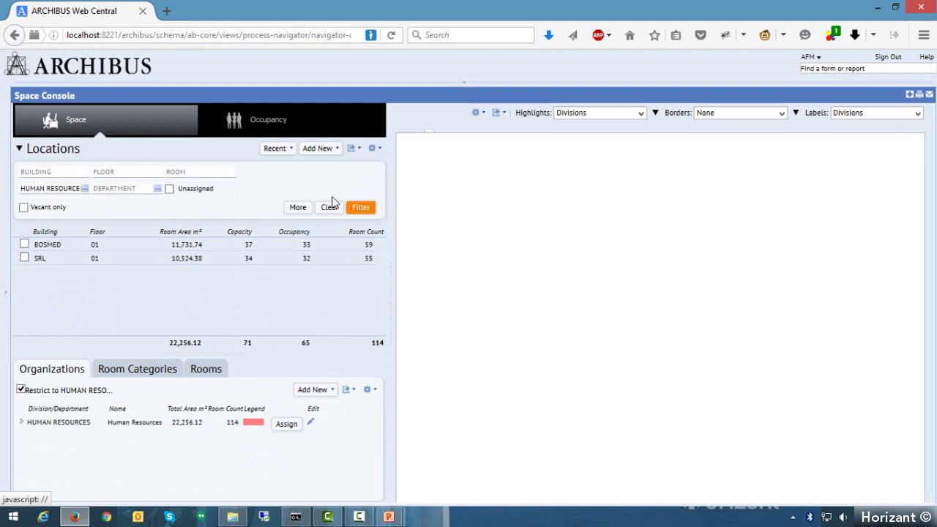
Clear the division filter and filter the locations by building HQ
{"action": "left_click", "coordinate": [330, 210]}
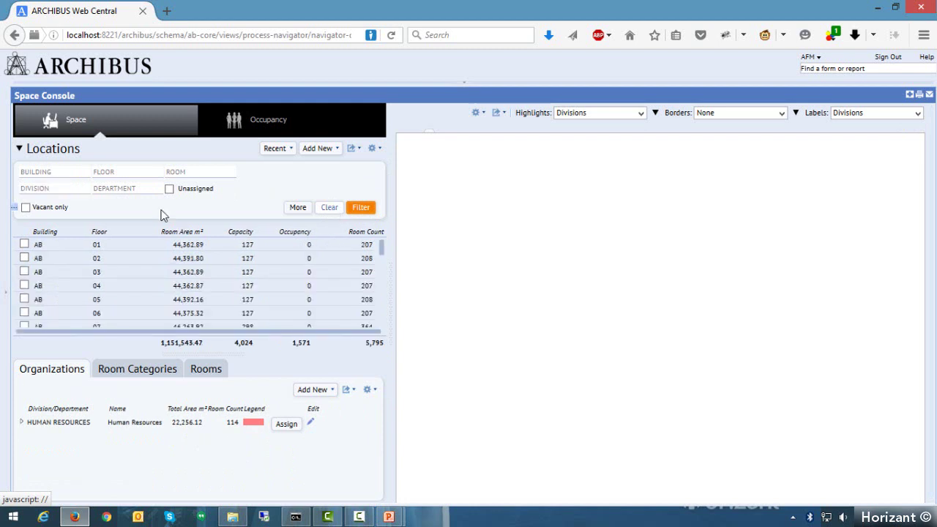
{"action": "left_click", "coordinate": [60, 173]}
{"action": "type", "text": "H"}
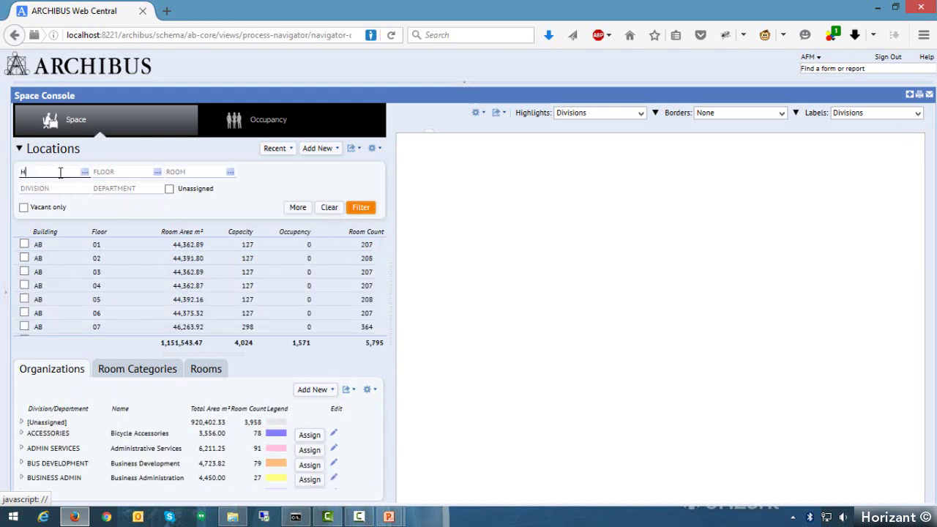
{"action": "type", "text": "Q"}
{"action": "left_click", "coordinate": [33, 188]}
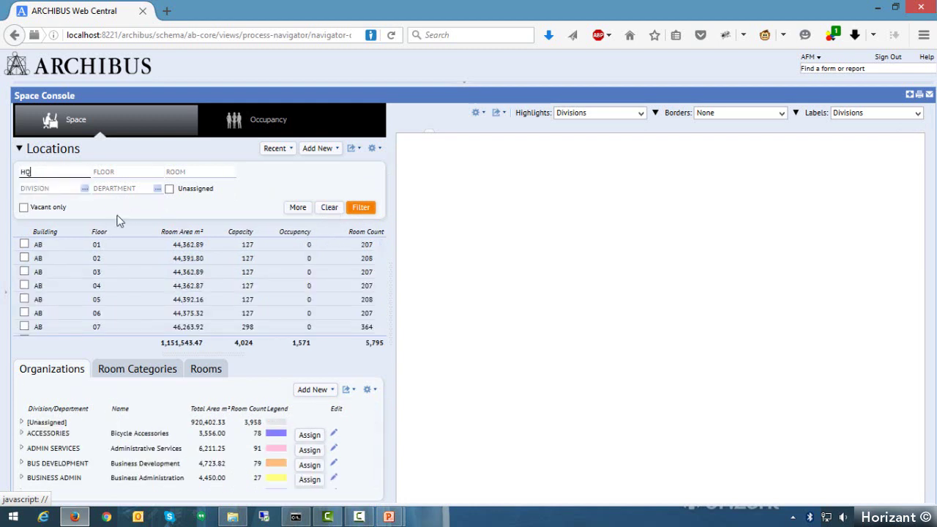
{"action": "left_click", "coordinate": [361, 207]}
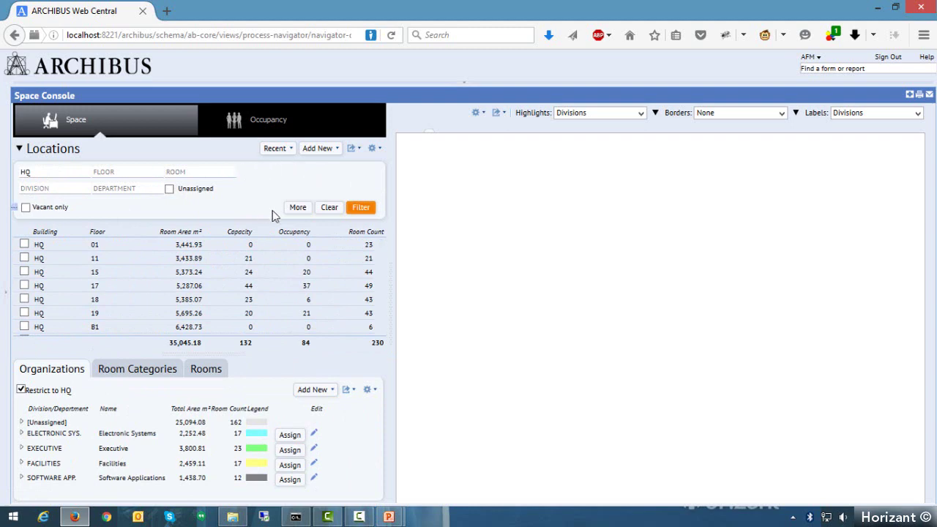
Expand the additional location filter options to view them, and collapse them again
{"action": "left_click", "coordinate": [299, 209]}
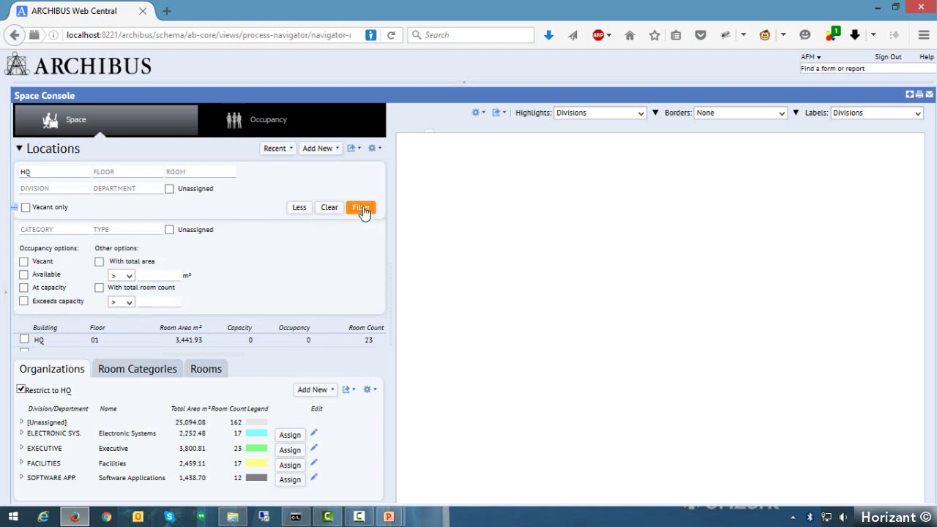
{"action": "left_click", "coordinate": [299, 210]}
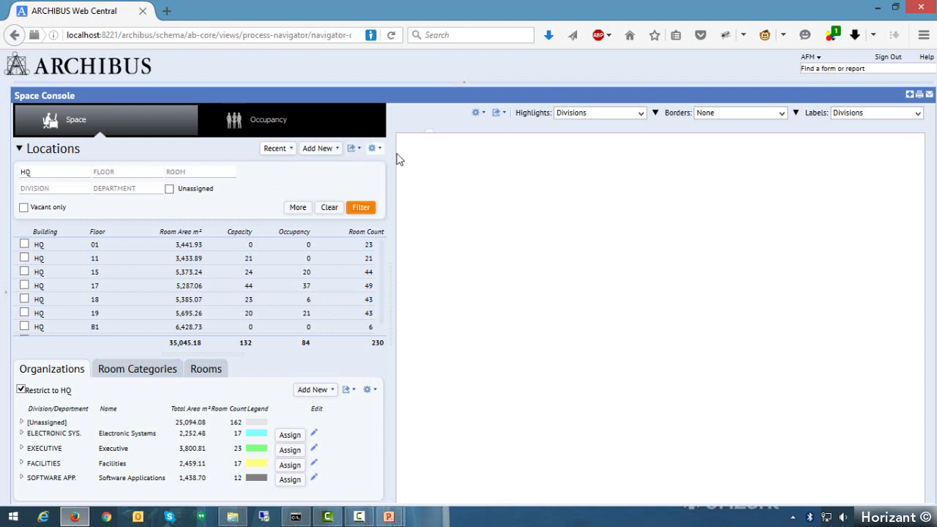
Reapply the recent HUMAN RESOURCES filter and switch back to the recent HQ filter
{"action": "left_click", "coordinate": [273, 151]}
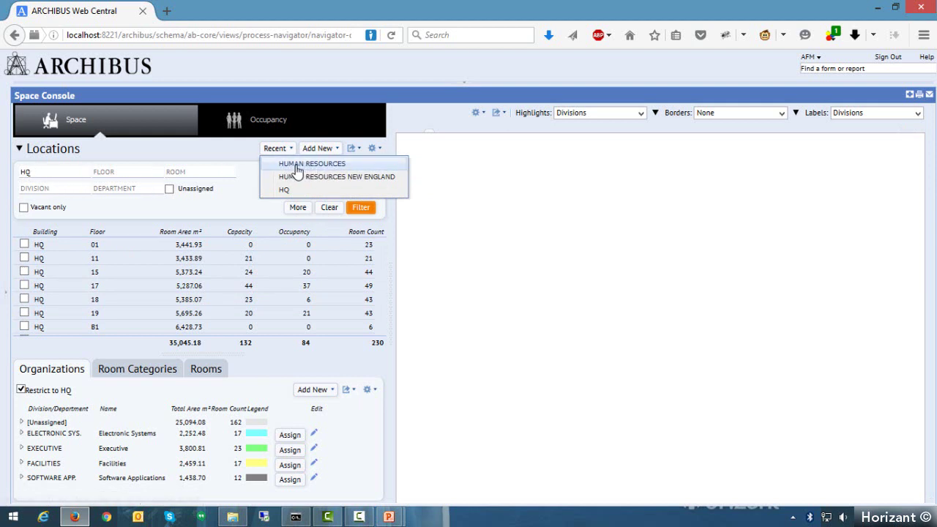
{"action": "left_click", "coordinate": [301, 166]}
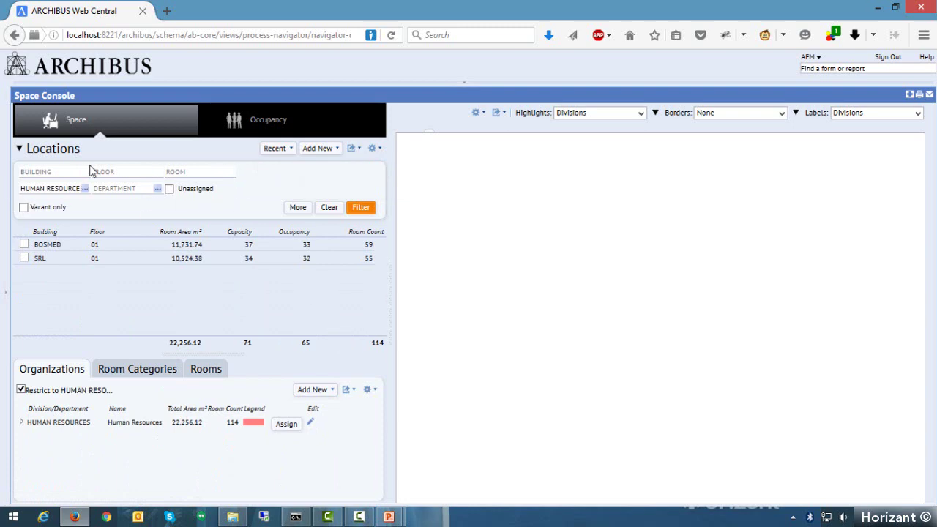
{"action": "left_click", "coordinate": [278, 151]}
{"action": "left_click", "coordinate": [292, 191]}
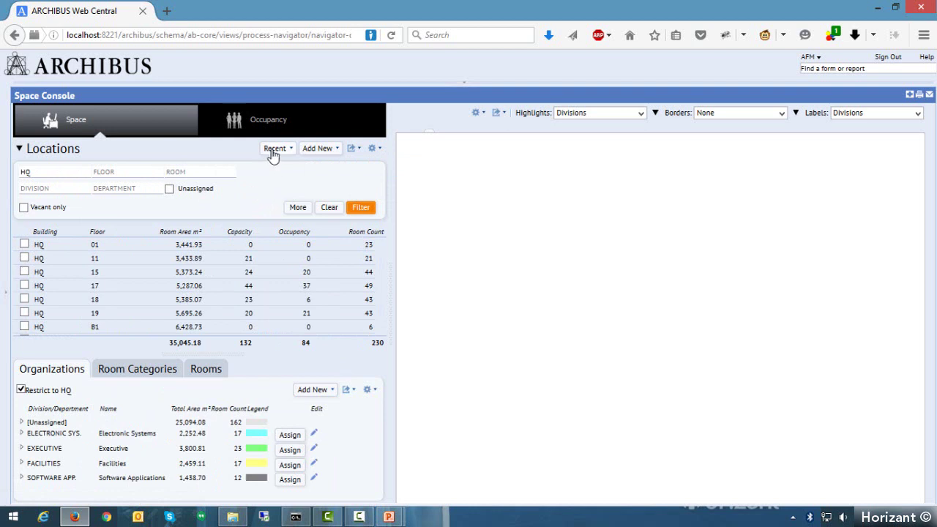
Open the form for adding a building to view its fields, and cancel it without saving
{"action": "left_click", "coordinate": [329, 152]}
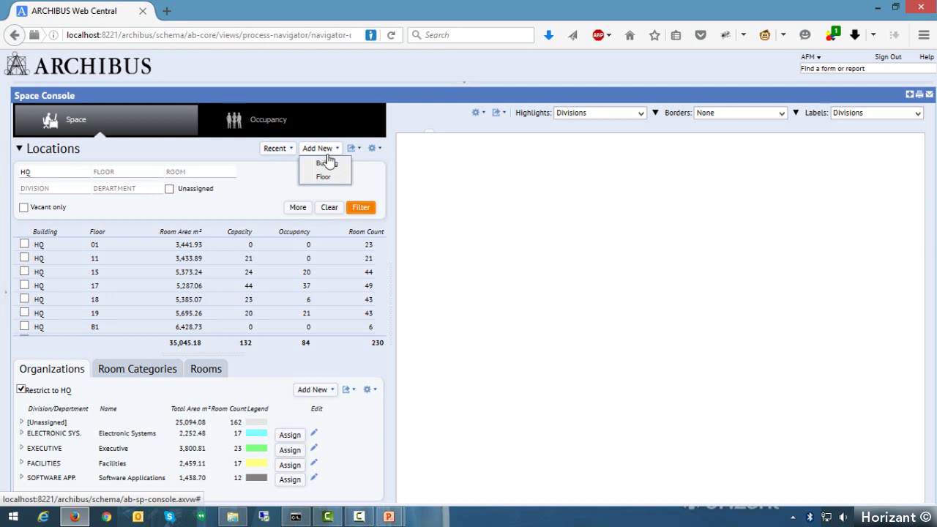
{"action": "left_click", "coordinate": [326, 163]}
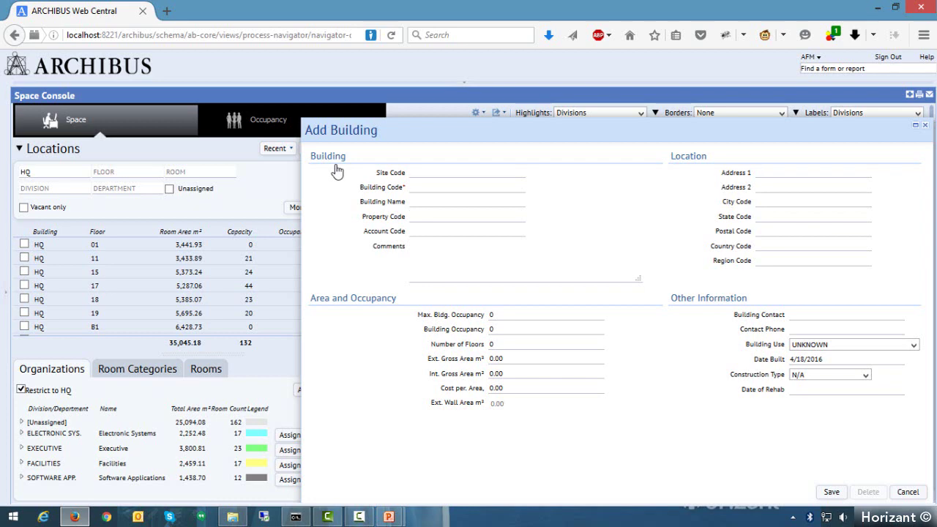
{"action": "left_click", "coordinate": [434, 187]}
{"action": "left_click", "coordinate": [910, 495]}
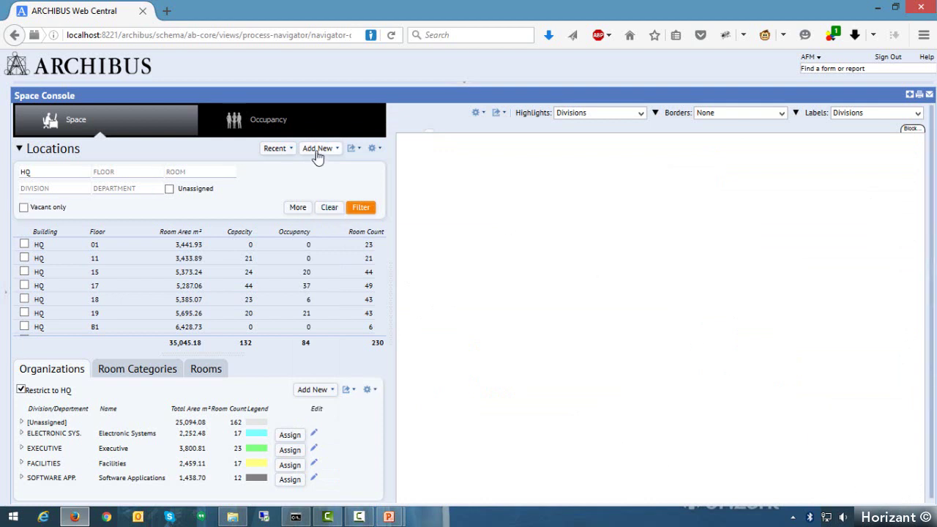
{"action": "left_click", "coordinate": [317, 153]}
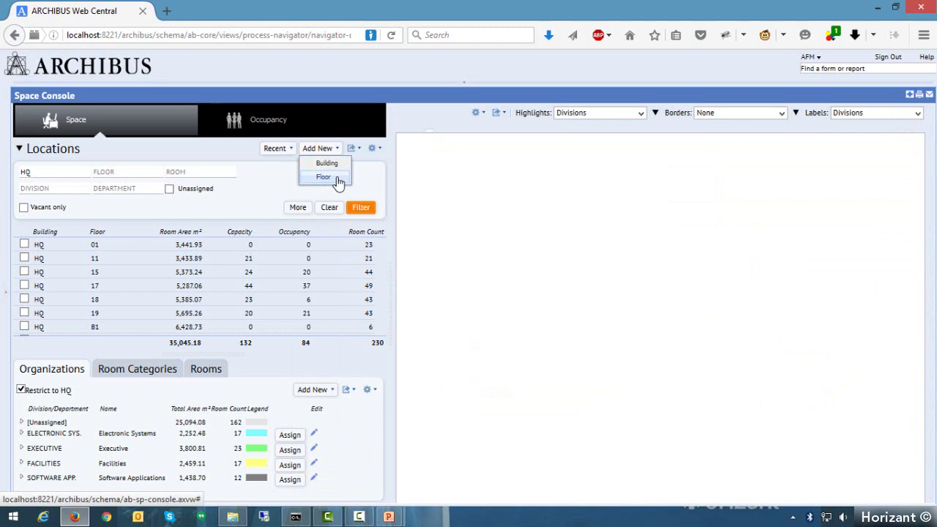
{"action": "left_click", "coordinate": [352, 148]}
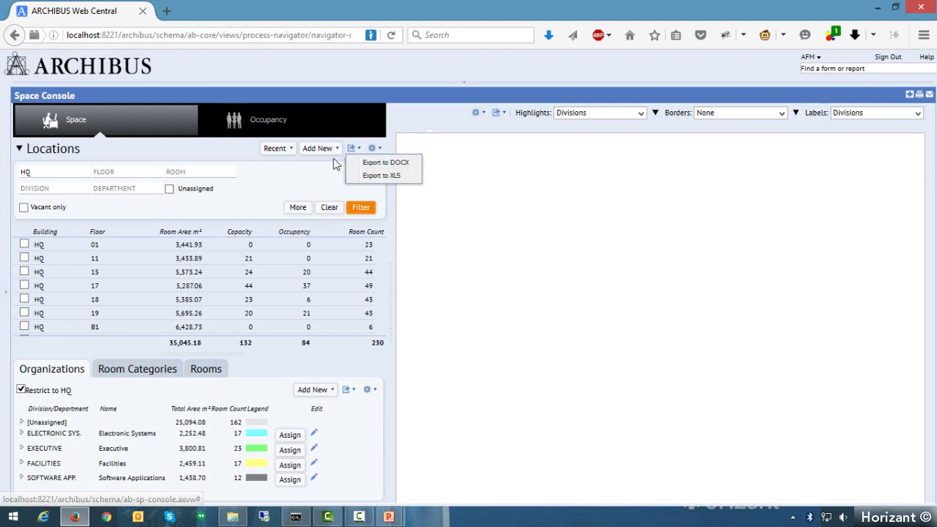
{"action": "left_click", "coordinate": [274, 148]}
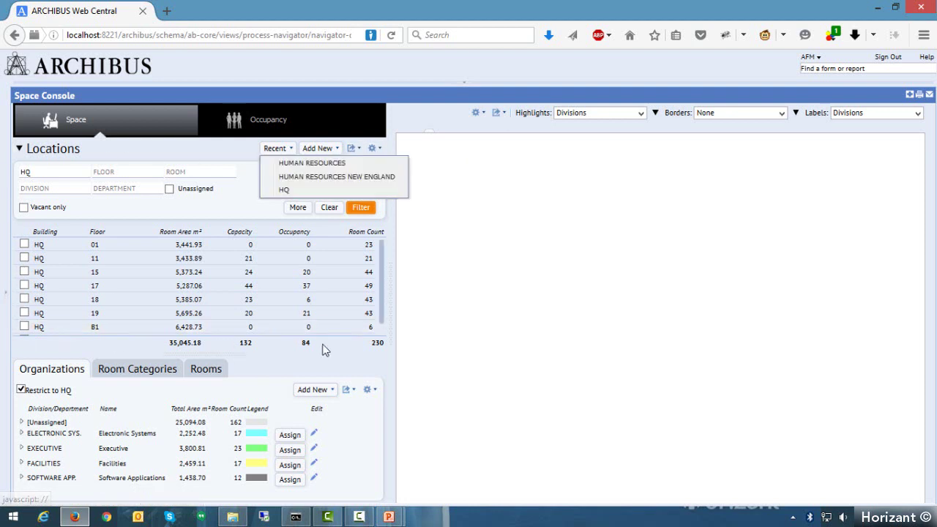
{"action": "left_click", "coordinate": [354, 148]}
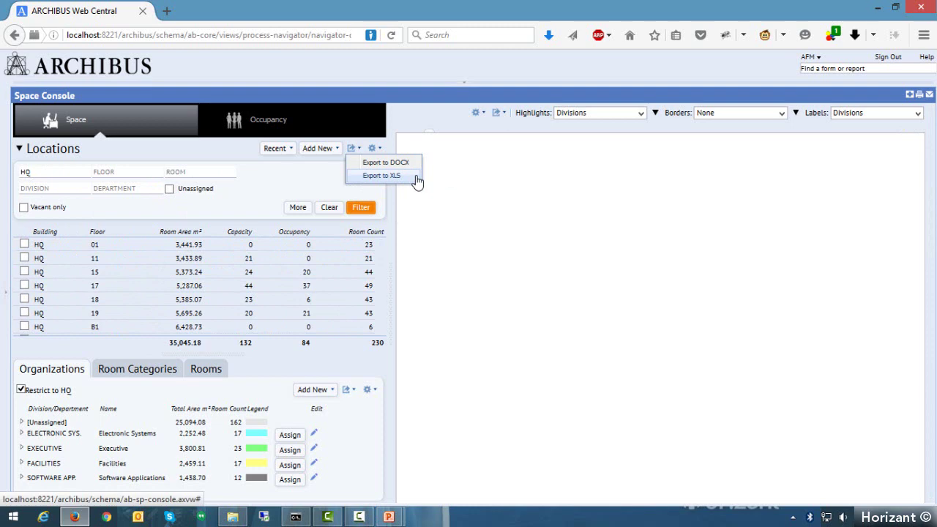
Add the Rentable Area field to the Locations list, placed directly after Room Area m²
{"action": "left_click", "coordinate": [376, 151]}
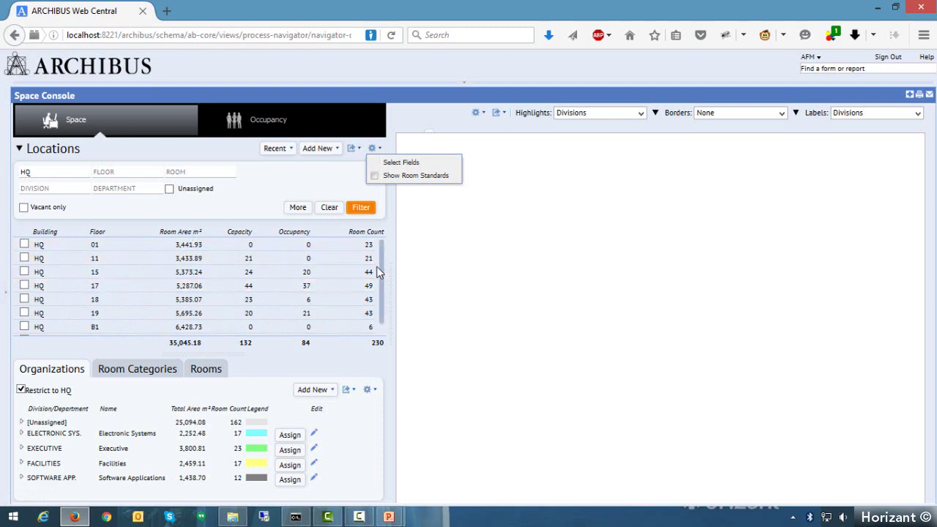
{"action": "left_click", "coordinate": [436, 168]}
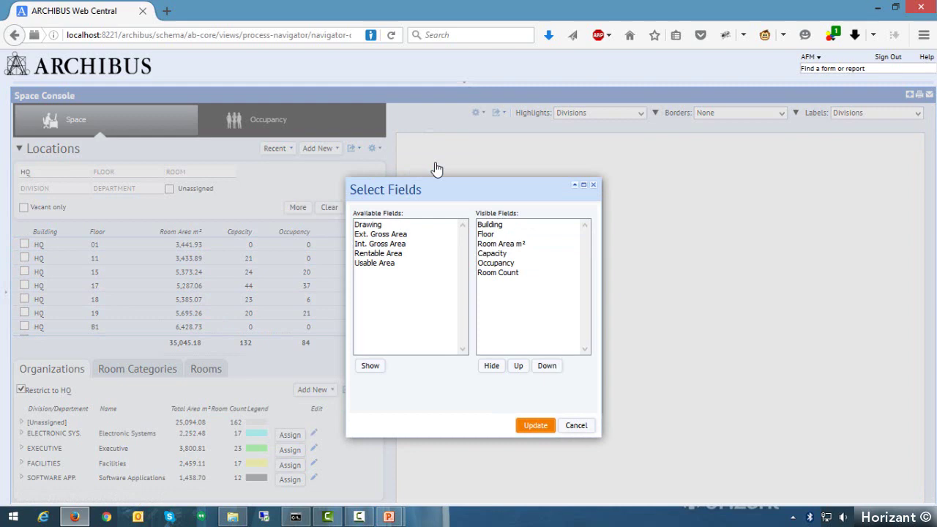
{"action": "left_click_drag", "start_coordinate": [437, 182], "coordinate": [519, 181]}
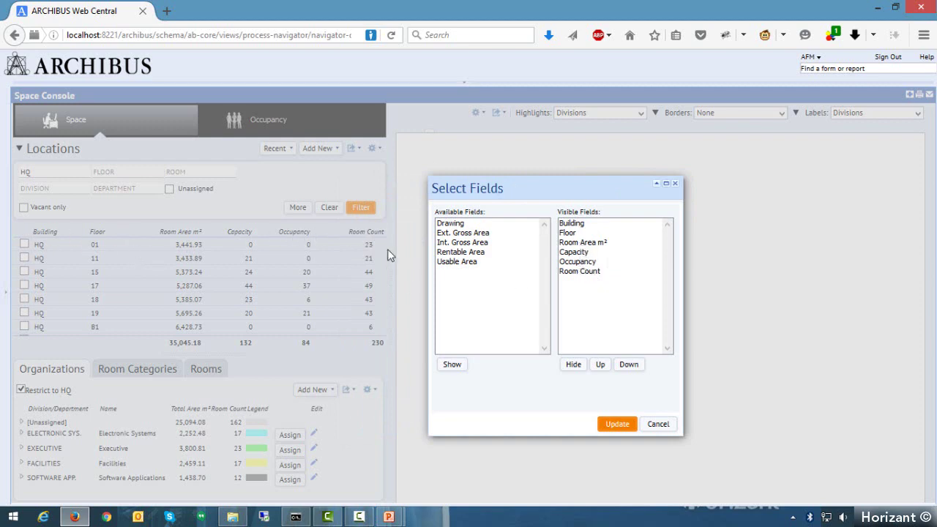
{"action": "double_click", "coordinate": [458, 253]}
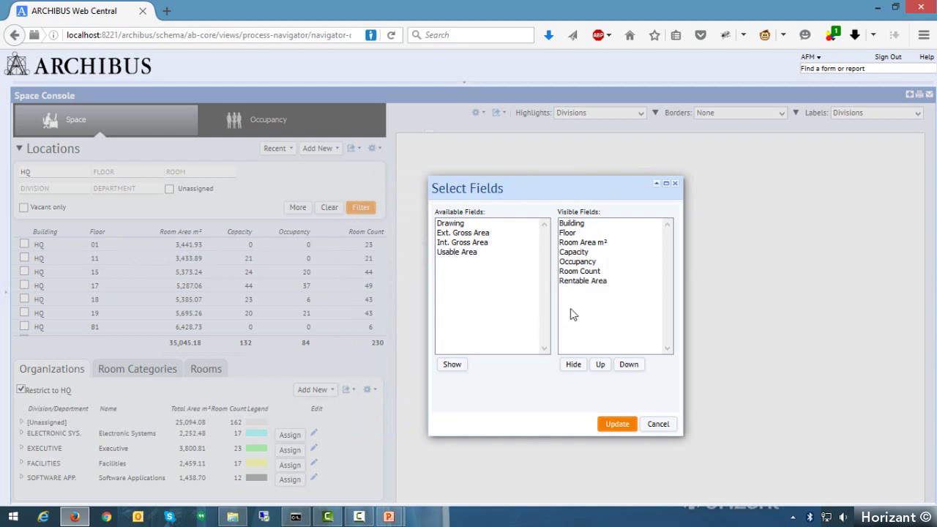
{"action": "left_click", "coordinate": [573, 282]}
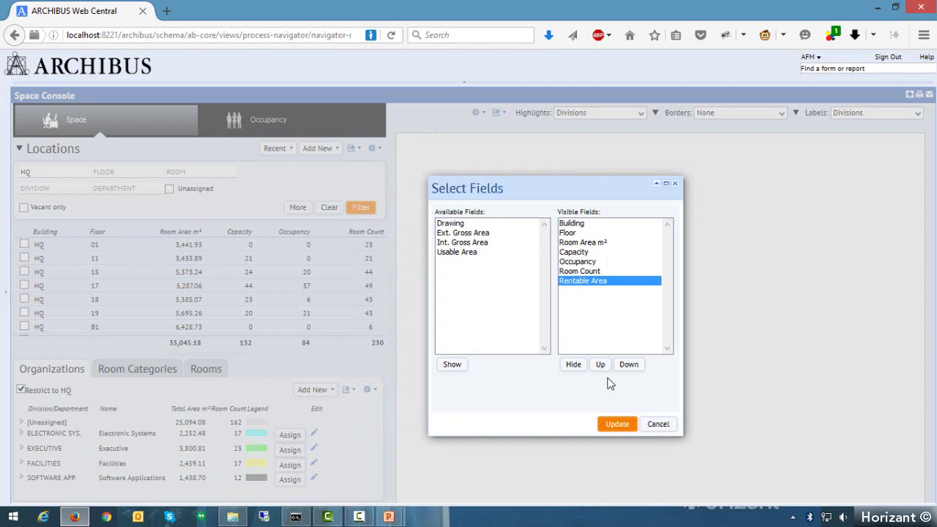
{"action": "left_click", "coordinate": [600, 365]}
{"action": "left_click", "coordinate": [600, 365]}
{"action": "left_click", "coordinate": [601, 365]}
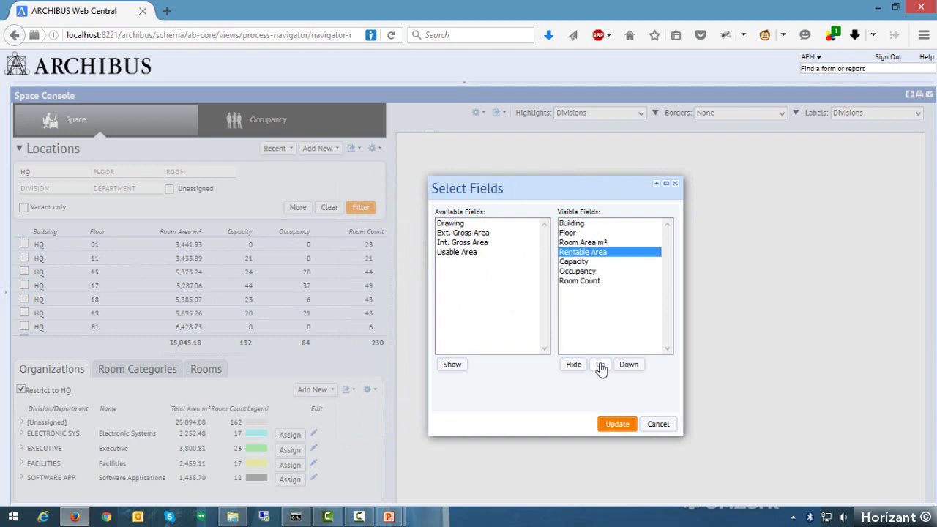
{"action": "left_click", "coordinate": [617, 424]}
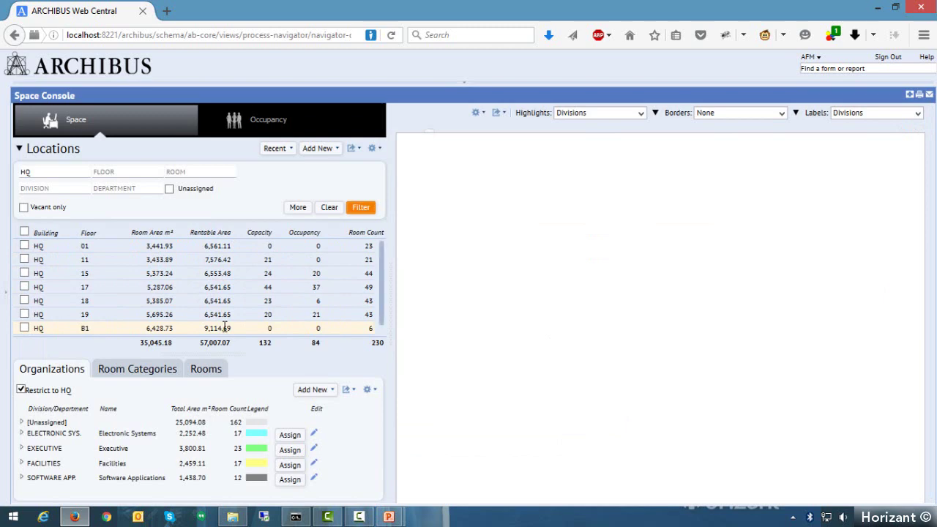
Turn on the display of room standards for the Locations list
{"action": "left_click", "coordinate": [373, 149]}
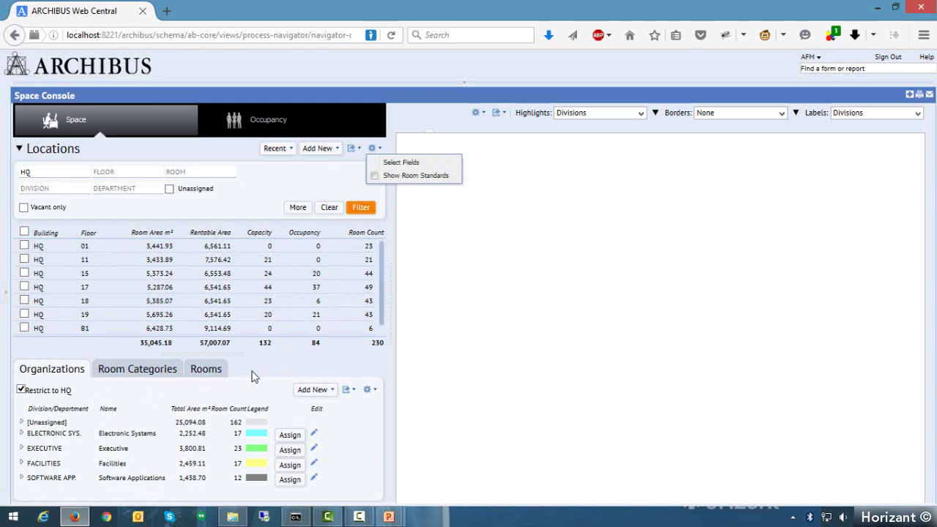
{"action": "left_click", "coordinate": [374, 176]}
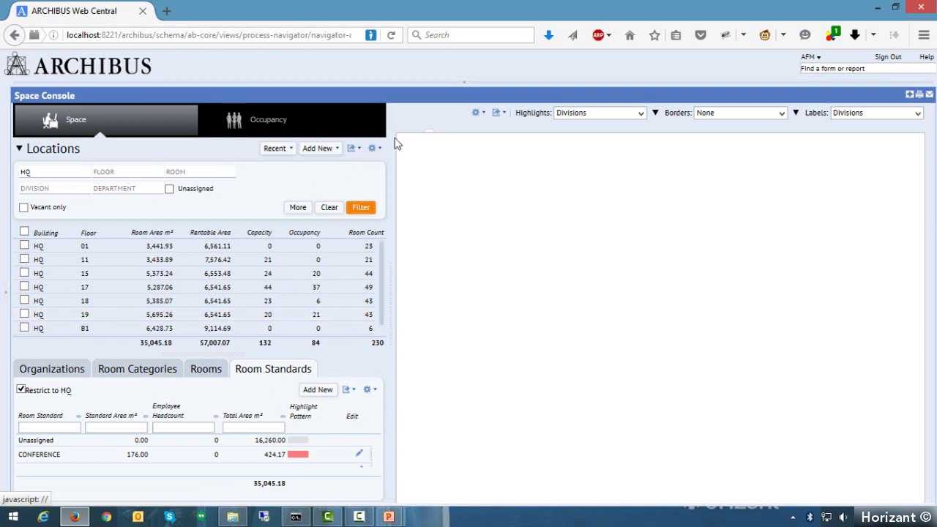
{"action": "left_click", "coordinate": [374, 149]}
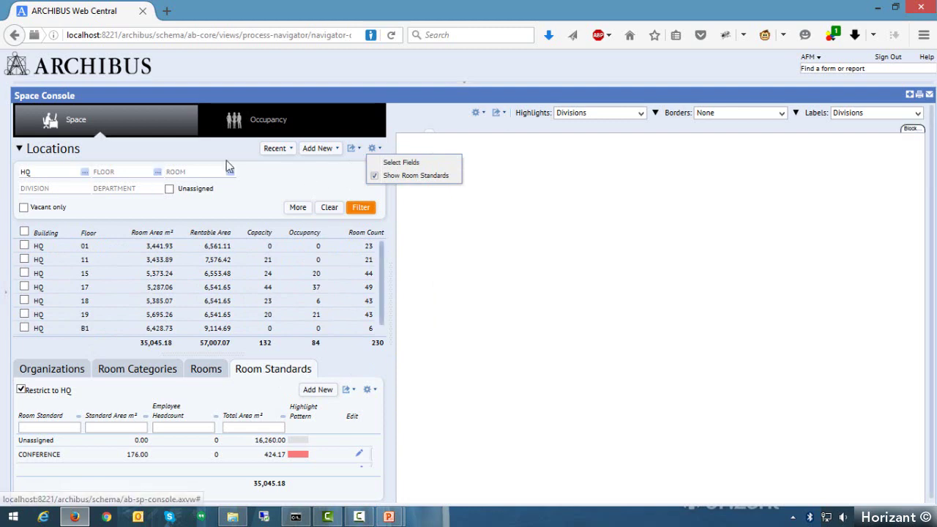
{"action": "left_click", "coordinate": [178, 157]}
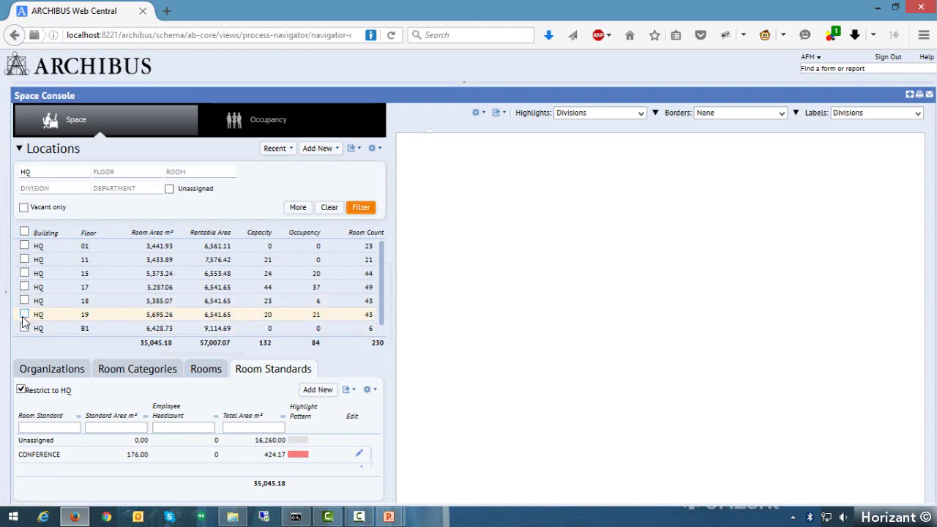
Select floors 17 and 19 of building HQ to display their floor plans
{"action": "left_click", "coordinate": [24, 287]}
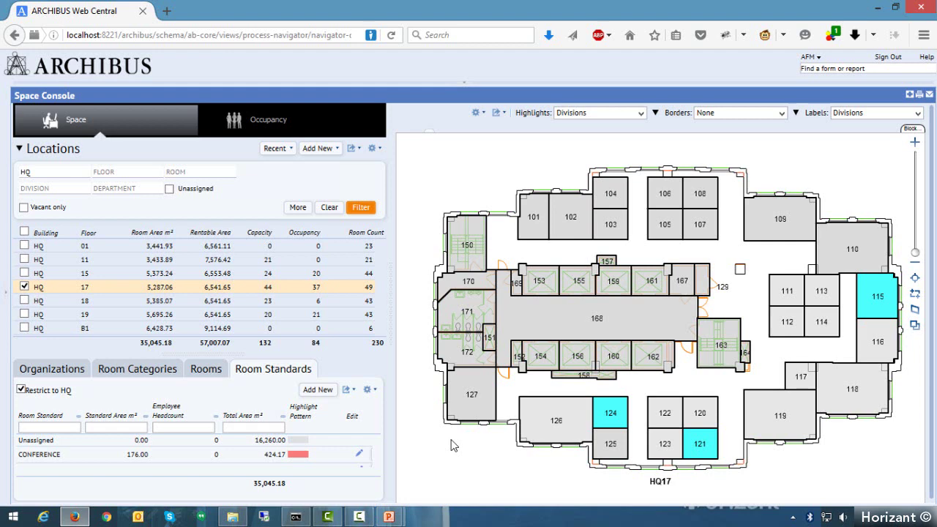
{"action": "left_click", "coordinate": [25, 315]}
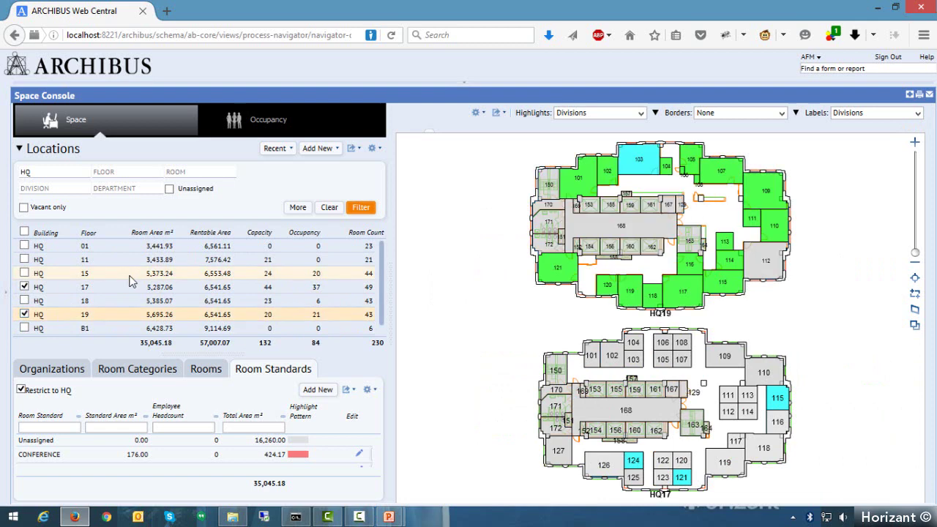
Add floor 18 of building HQ to the displayed plans and remove floors 17 and 19
{"action": "left_click", "coordinate": [24, 300]}
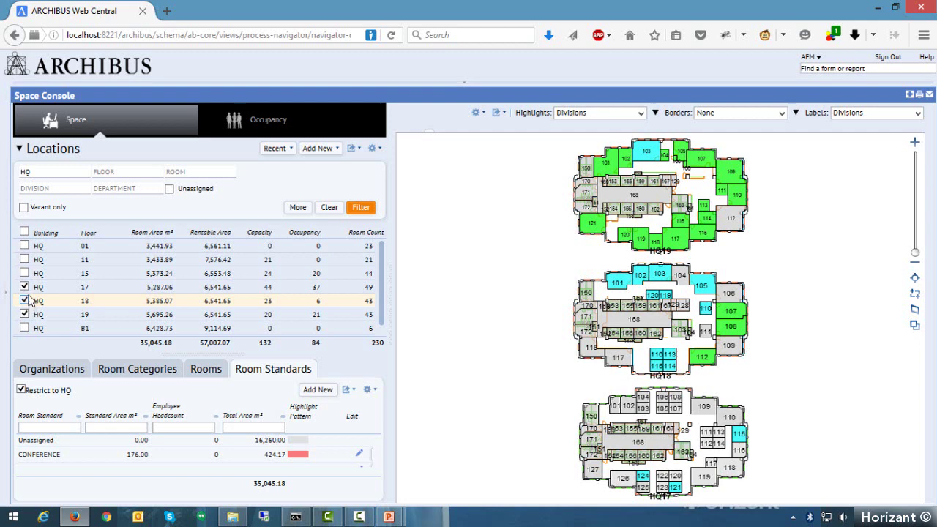
{"action": "left_click", "coordinate": [24, 314]}
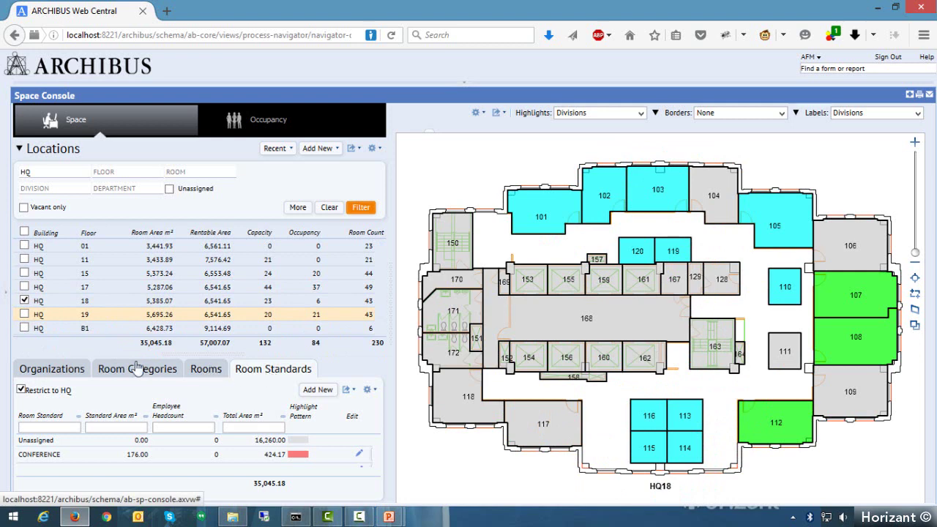
Display the organizations restricted to HQ in an enlarged list, with the departments of each named division expanded
{"action": "left_click", "coordinate": [45, 372]}
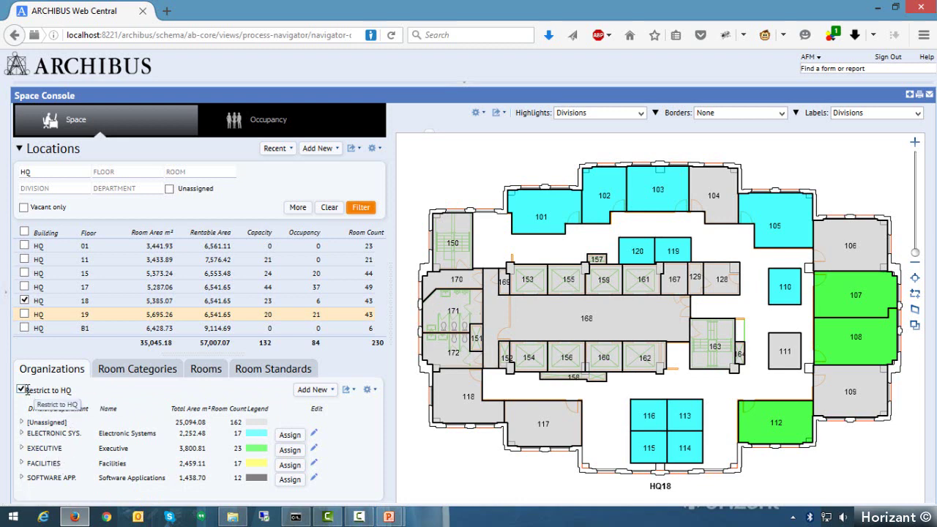
{"action": "left_click_drag", "start_coordinate": [25, 391], "coordinate": [76, 393]}
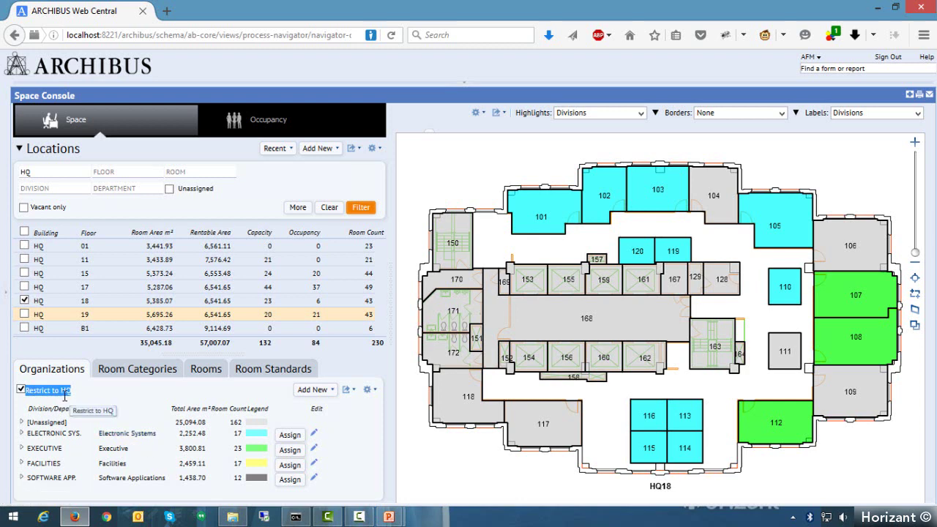
{"action": "left_click", "coordinate": [24, 437]}
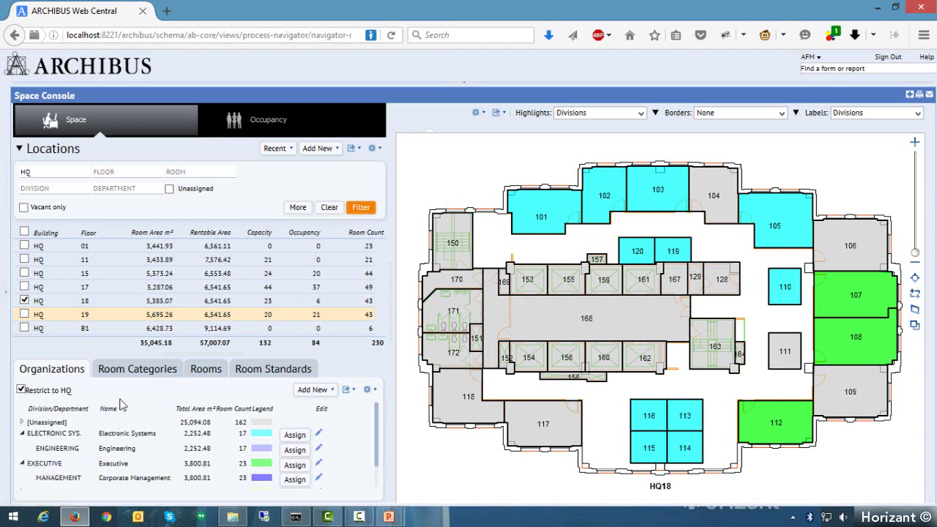
{"action": "left_click_drag", "start_coordinate": [207, 354], "coordinate": [206, 316]}
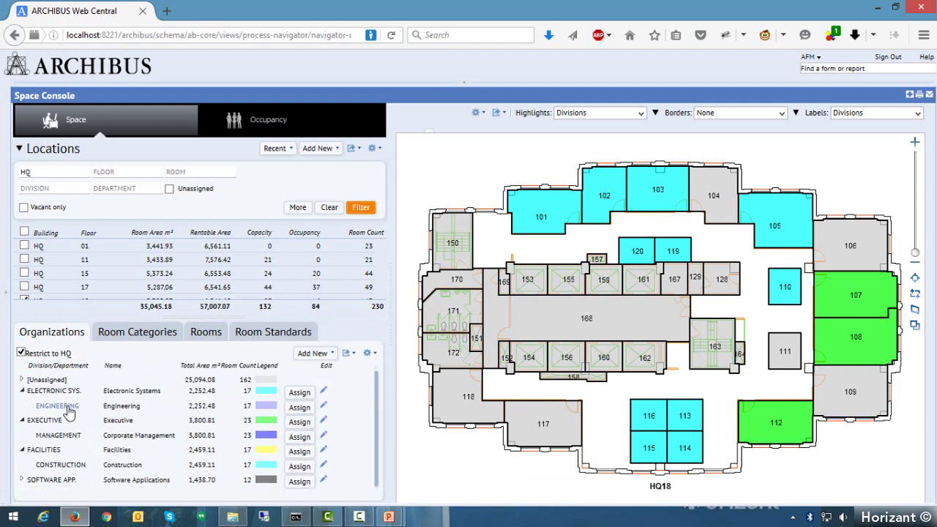
{"action": "scroll", "coordinate": [73, 438], "scroll_direction": "down", "scroll_amount": 1}
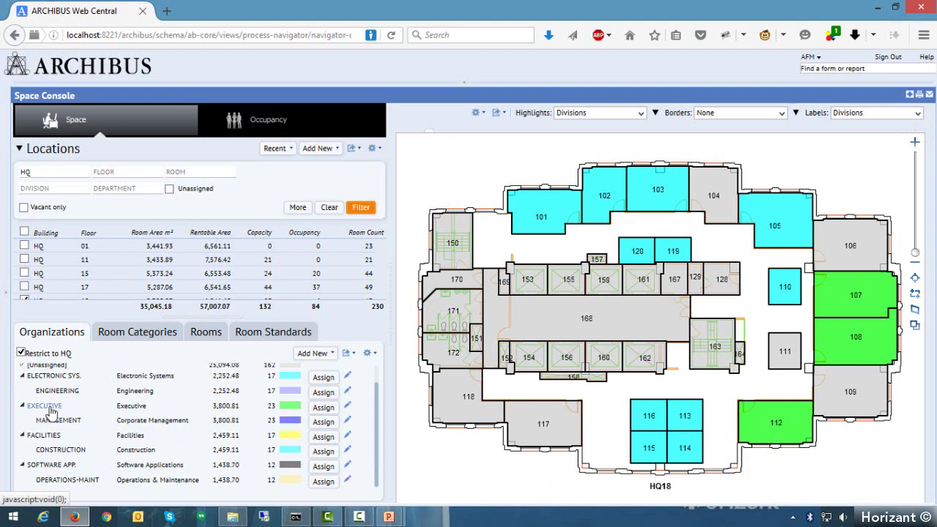
Highlight only the EXECUTIVE division on the floor 18 plan, restore all divisions, and check which division individual rooms belong to
{"action": "left_click", "coordinate": [50, 410]}
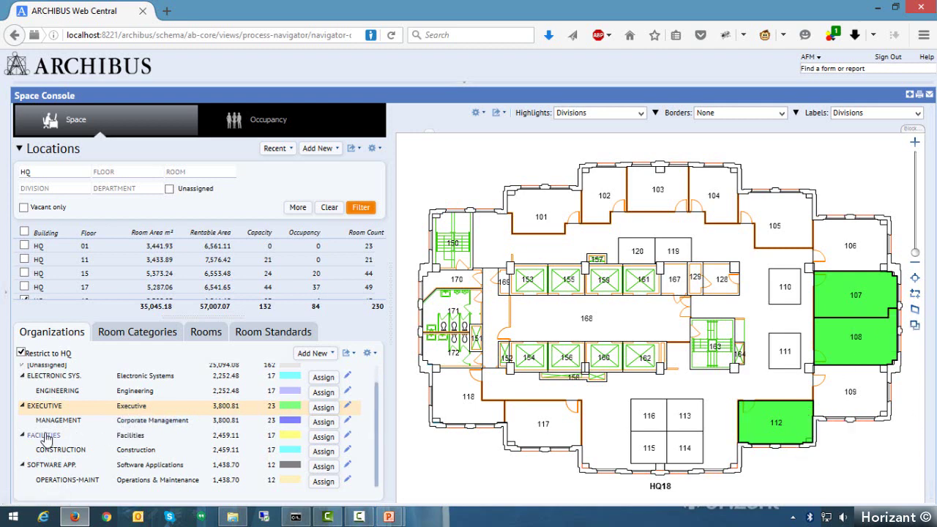
{"action": "left_click", "coordinate": [44, 407]}
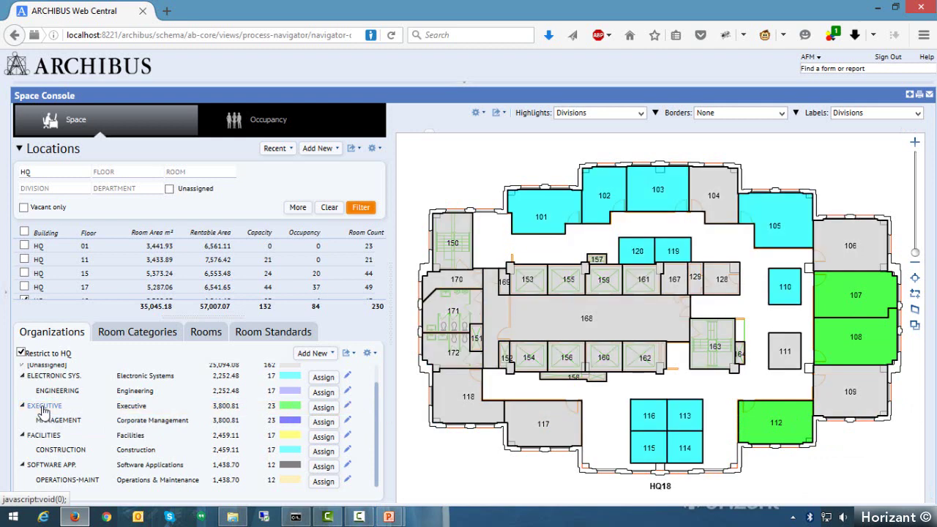
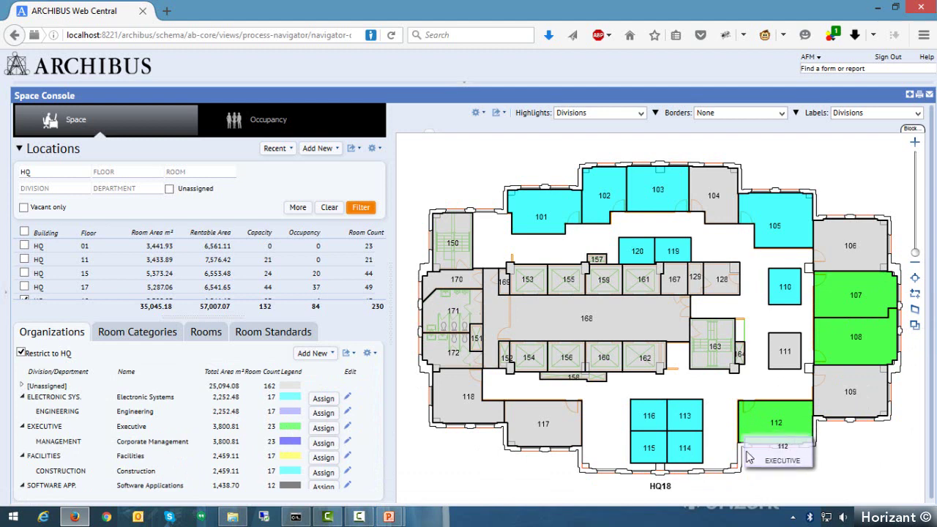
{"action": "mouse_move", "coordinate": [691, 453]}
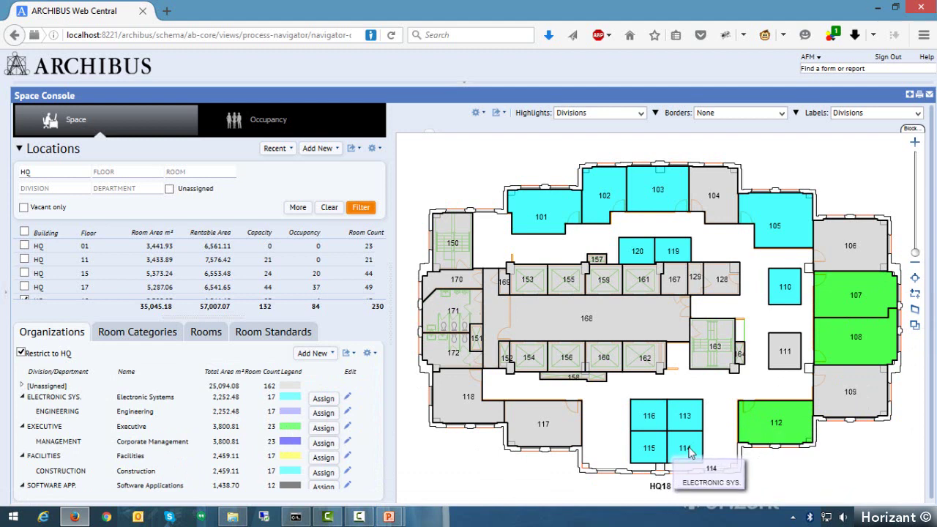
{"action": "mouse_move", "coordinate": [782, 432]}
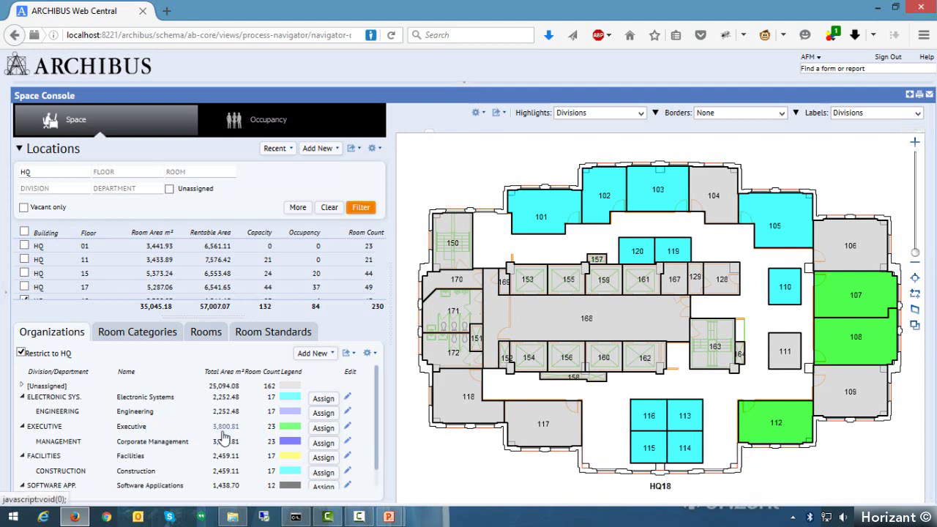
Assign room 113 on floor 18 to the EXECUTIVE division, leaving room 114 out, and commit the assignment
{"action": "left_click", "coordinate": [325, 430]}
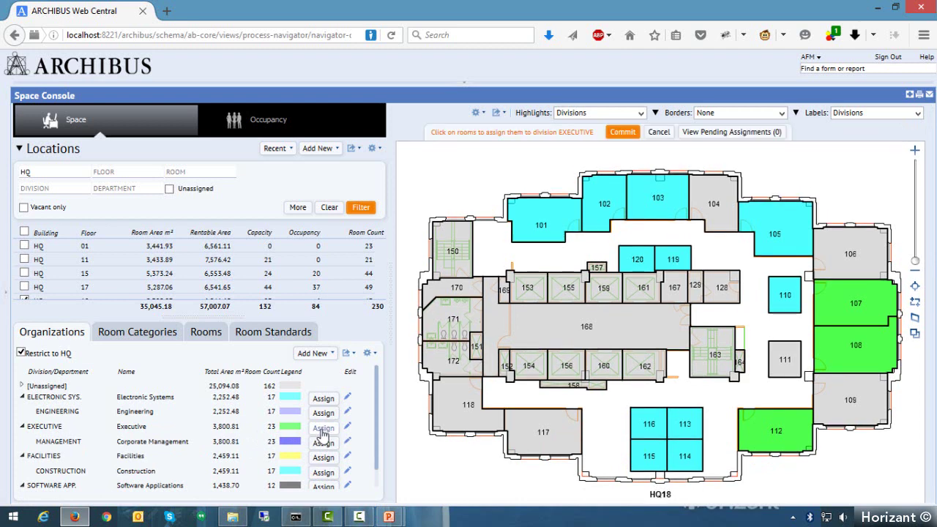
{"action": "left_click", "coordinate": [688, 458]}
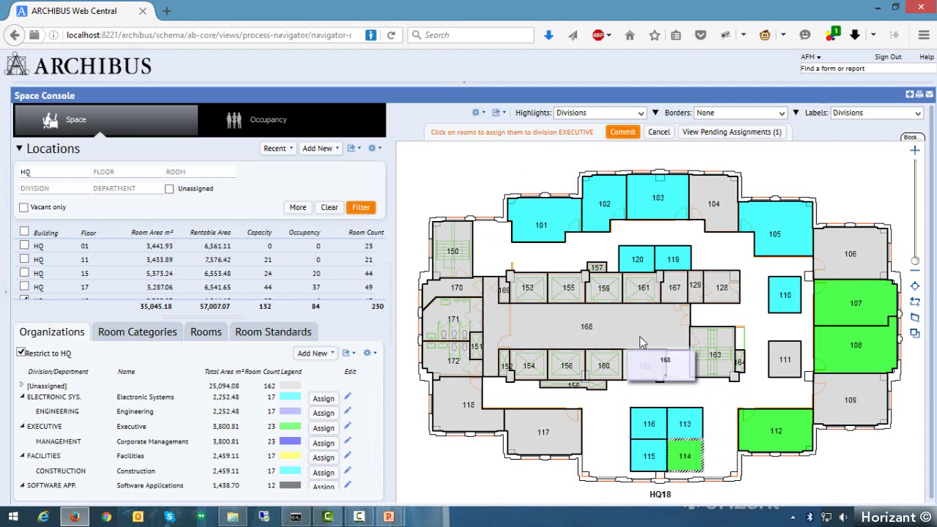
{"action": "left_click", "coordinate": [686, 459]}
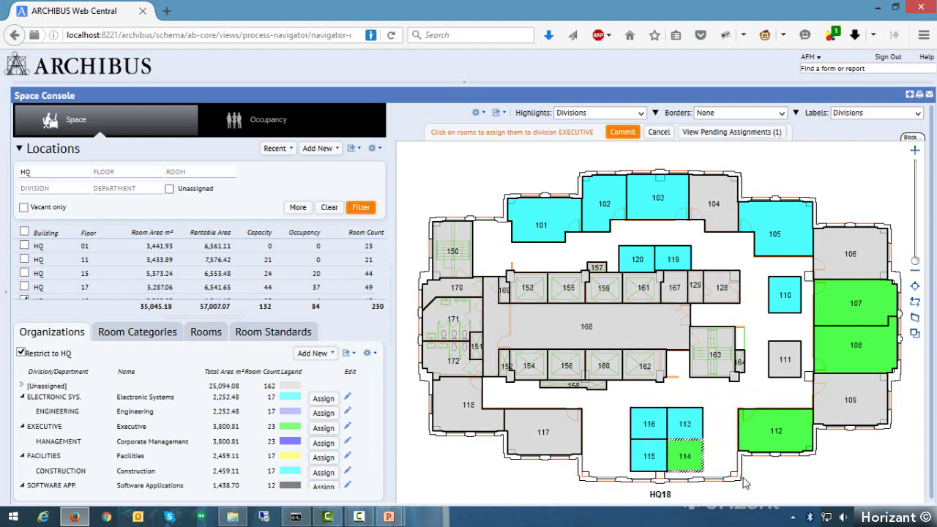
{"action": "left_click", "coordinate": [685, 428]}
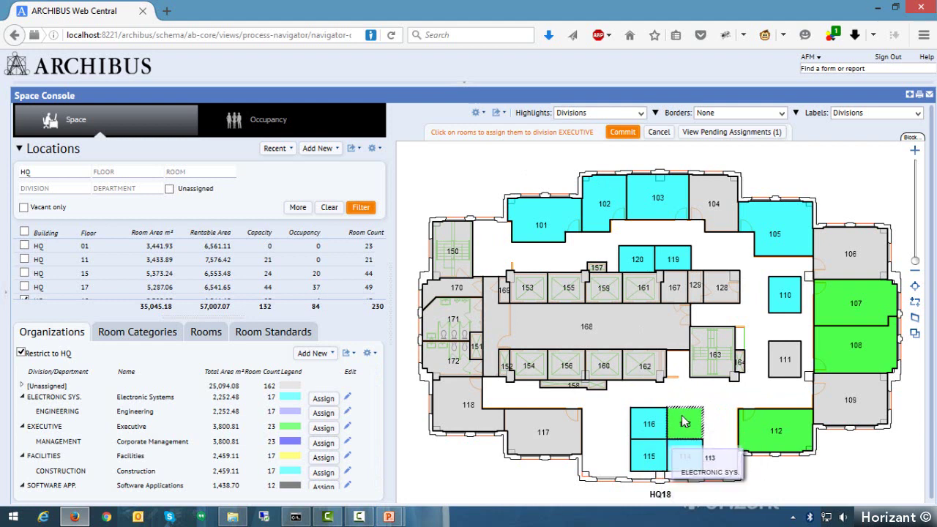
{"action": "left_click", "coordinate": [623, 133]}
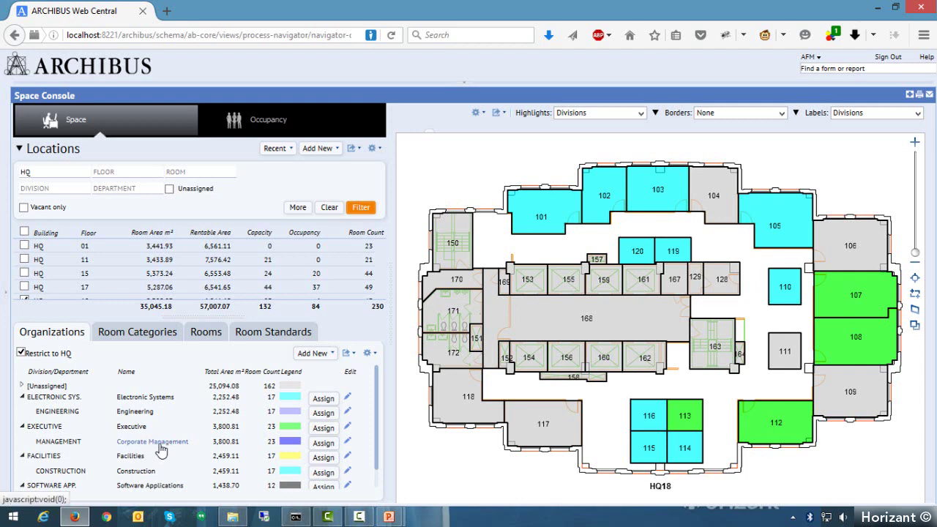
Change the name of the EXECUTIVE division's MANAGEMENT department to Corporate Management 2 and save it
{"action": "left_click", "coordinate": [349, 442]}
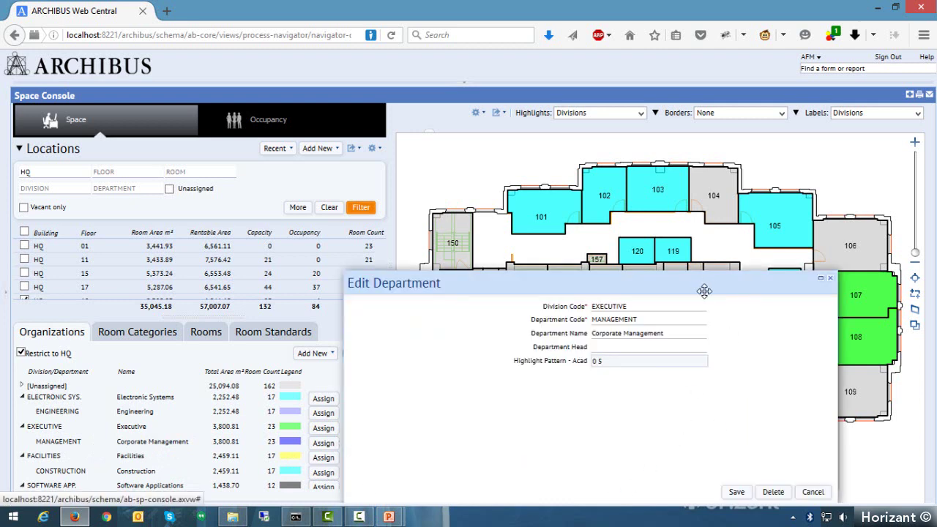
{"action": "left_click", "coordinate": [658, 331]}
{"action": "left_click_drag", "start_coordinate": [658, 331], "coordinate": [572, 334]}
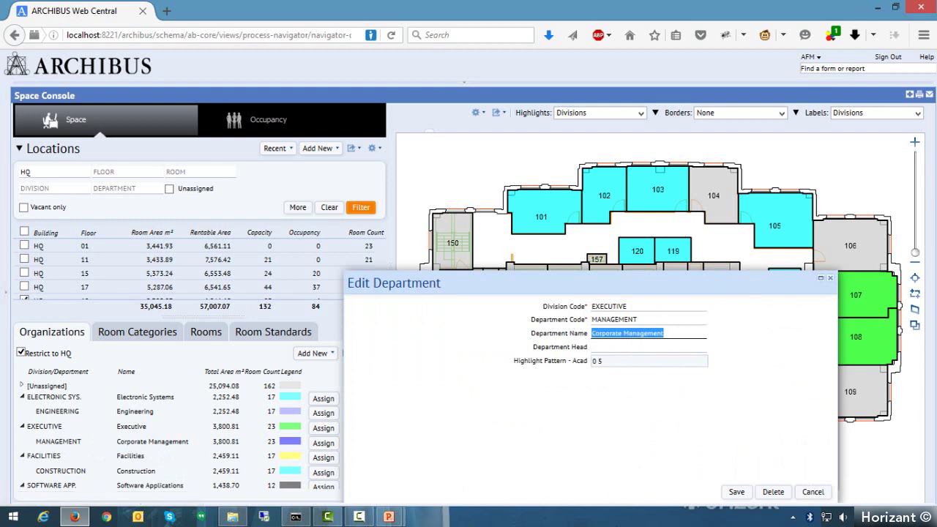
{"action": "left_click", "coordinate": [666, 337]}
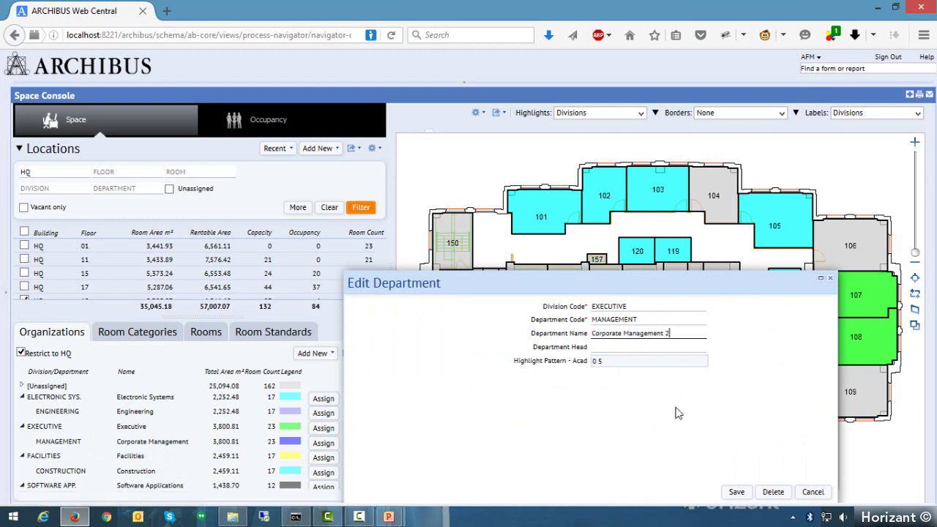
{"action": "type", "text": "2"}
{"action": "left_click", "coordinate": [737, 492]}
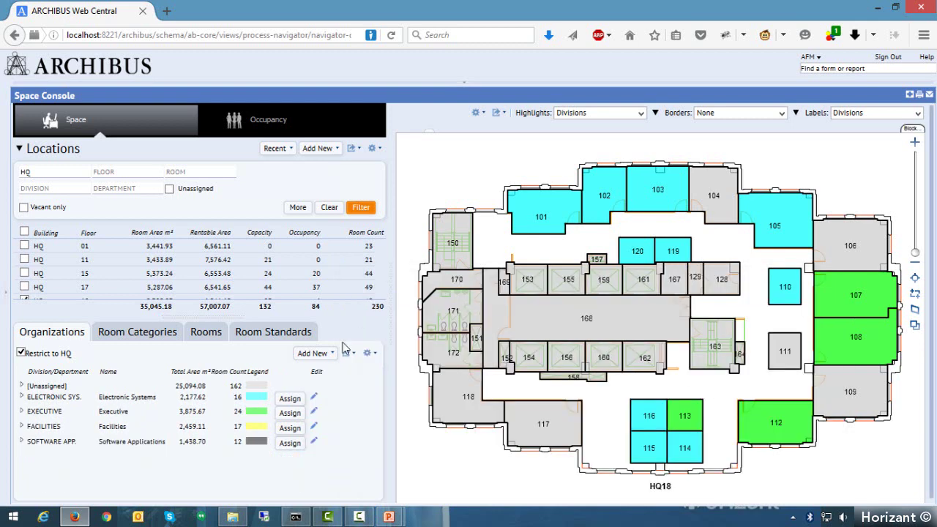
Expand the EXECUTIVE division, view the edit form of its MANAGEMENT department, and cancel it without changes
{"action": "left_click", "coordinate": [24, 411]}
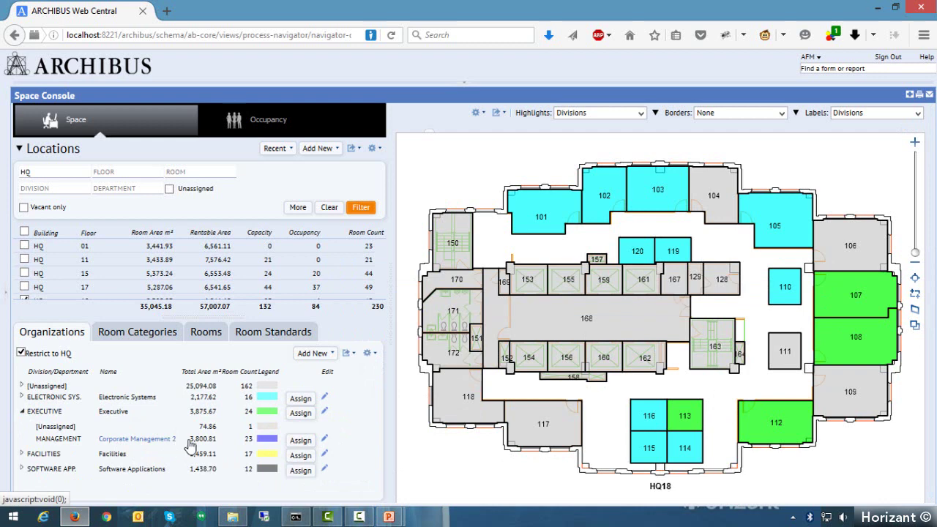
{"action": "left_click", "coordinate": [325, 441]}
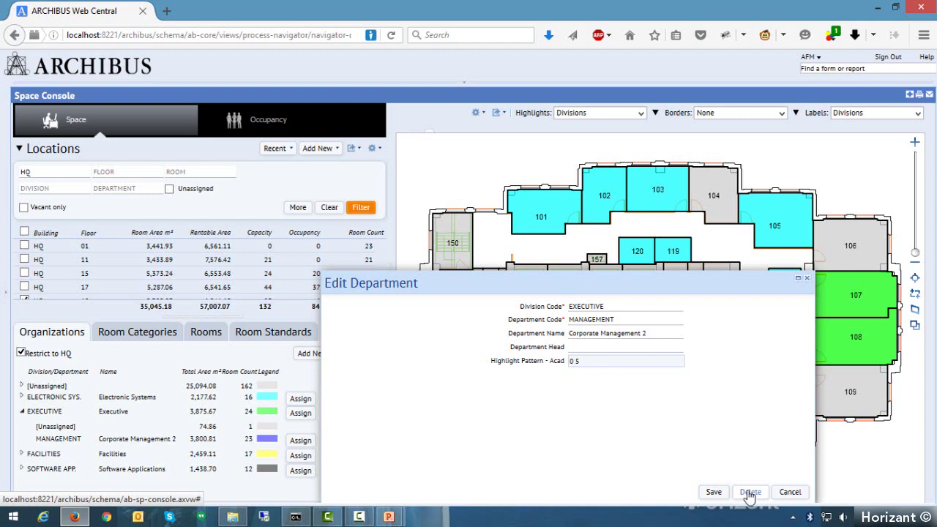
{"action": "left_click", "coordinate": [803, 496]}
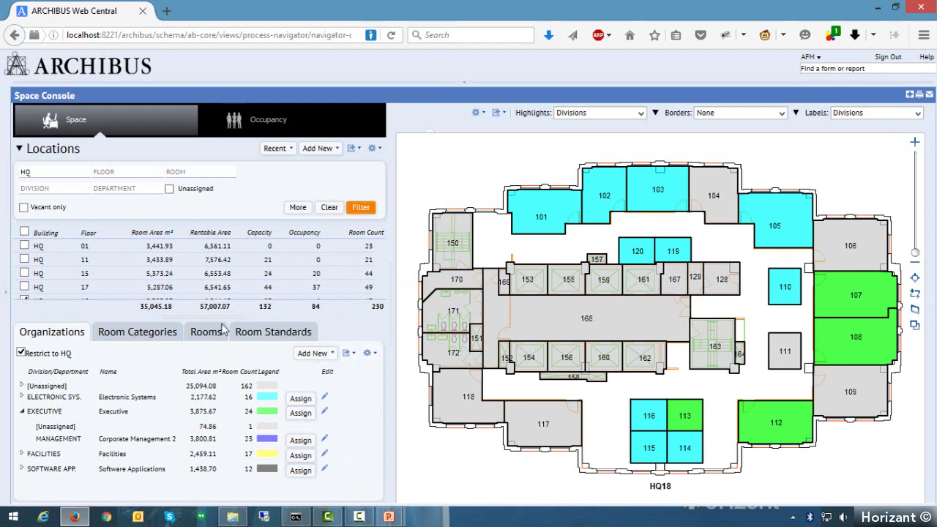
Open the form for adding a division to view its fields, and cancel it without saving
{"action": "left_click", "coordinate": [326, 353]}
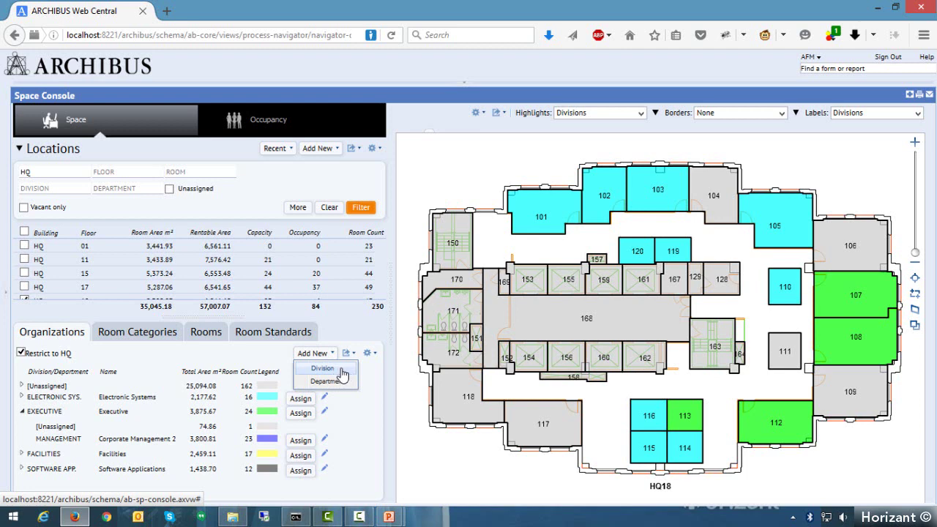
{"action": "left_click", "coordinate": [343, 372]}
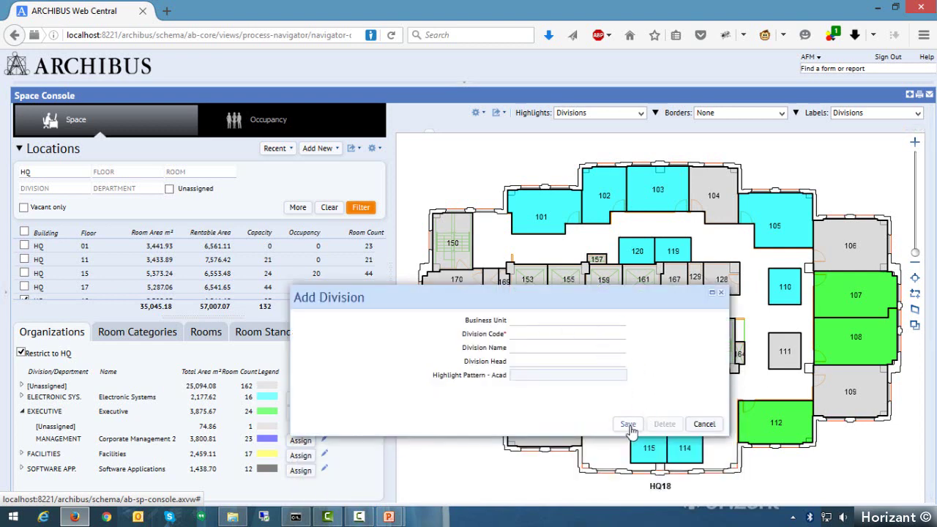
{"action": "left_click", "coordinate": [704, 426]}
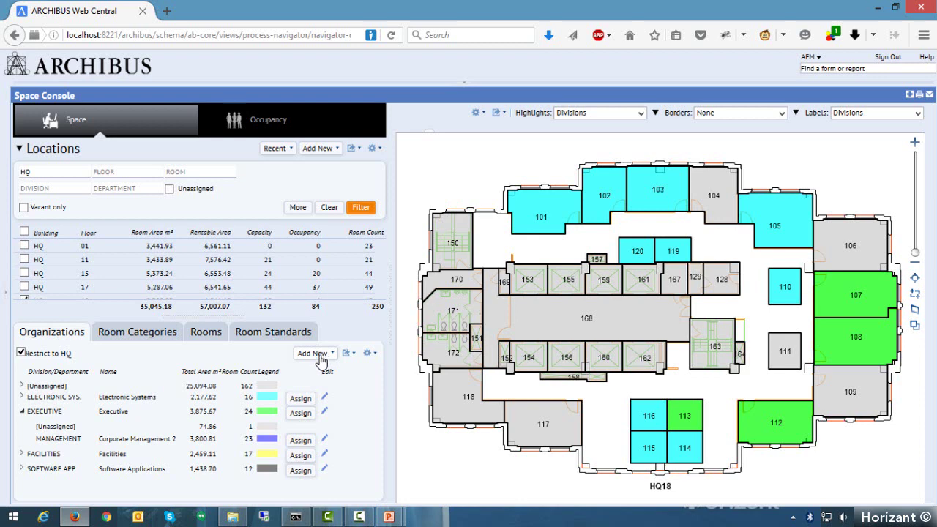
View the available and visible fields of the Organizations list, and cancel without updating them
{"action": "left_click", "coordinate": [348, 354]}
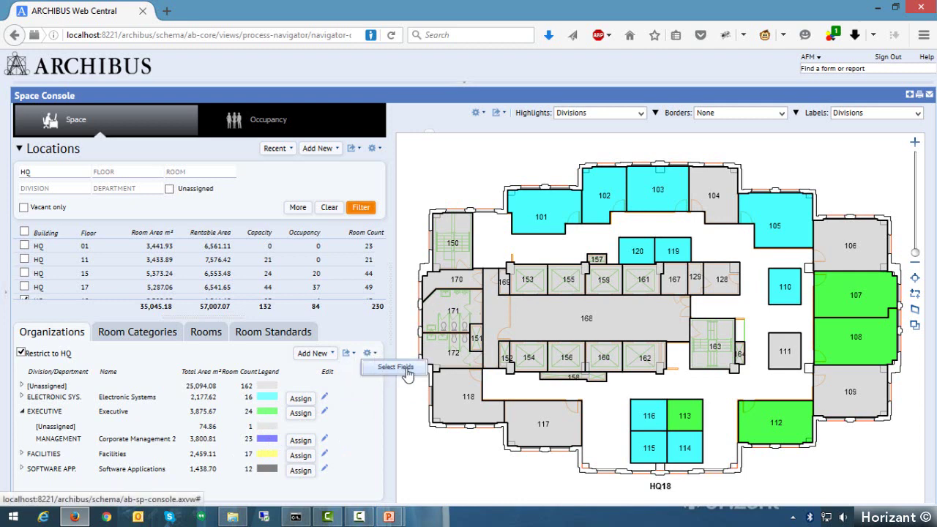
{"action": "left_click", "coordinate": [399, 367]}
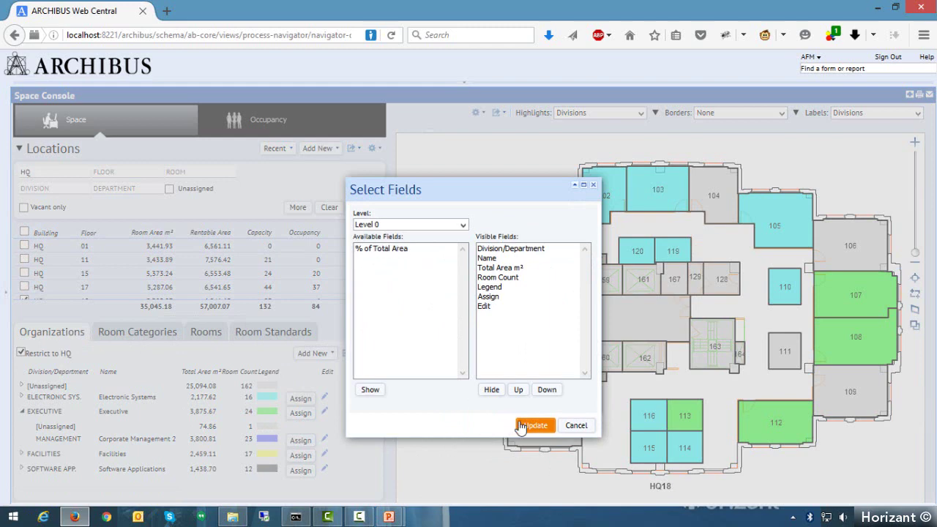
{"action": "left_click", "coordinate": [576, 426]}
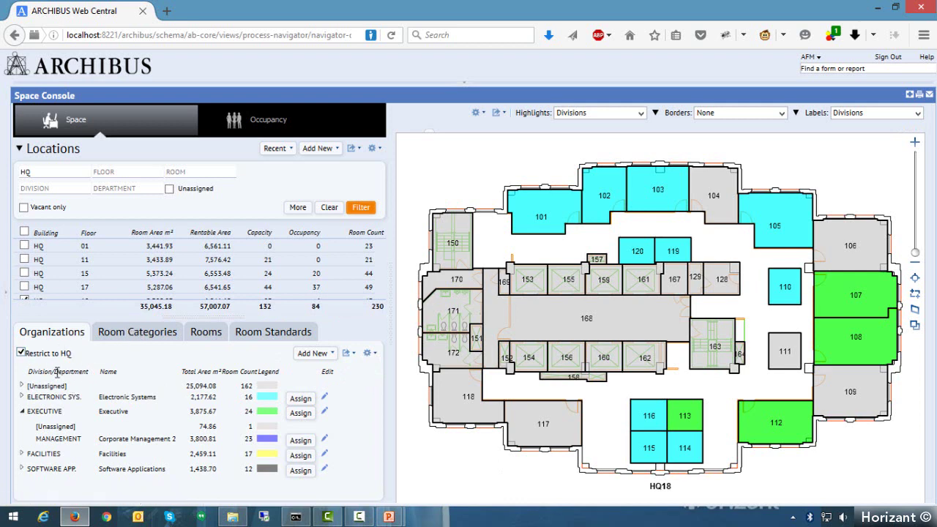
Lift the HQ restriction to view the organizations of all locations, and restrict the list to HQ again
{"action": "left_click", "coordinate": [22, 352]}
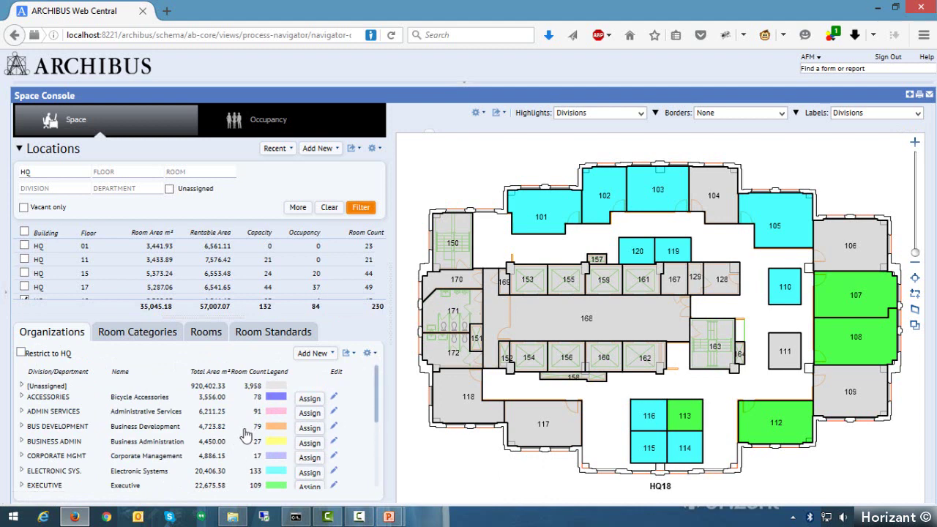
{"action": "left_click", "coordinate": [22, 352]}
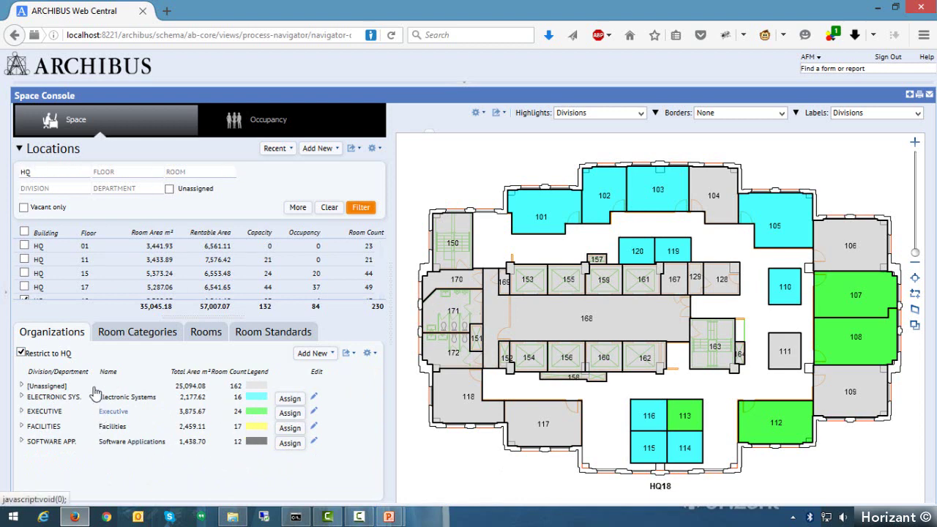
Display the room categories for HQ and expand MEETING and OFFICE to examine their room types
{"action": "left_click", "coordinate": [160, 338]}
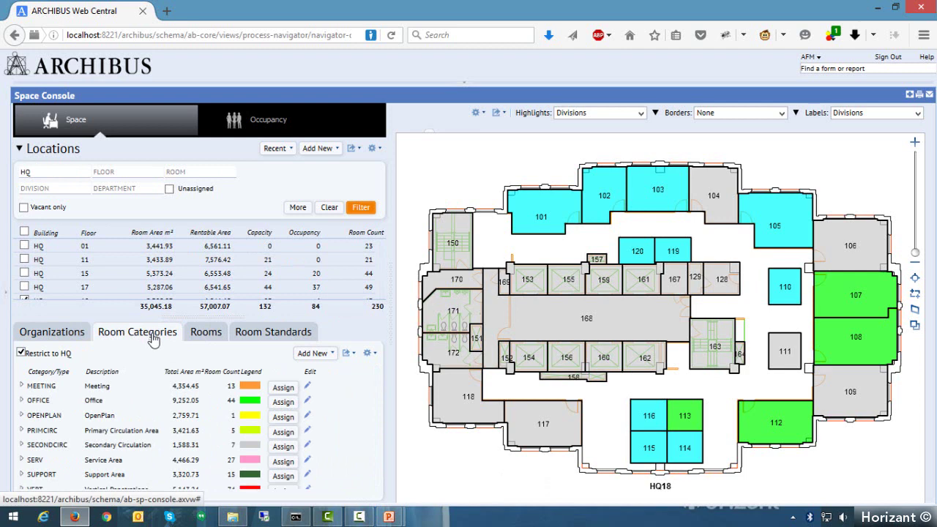
{"action": "left_click", "coordinate": [22, 385]}
{"action": "left_click", "coordinate": [22, 430]}
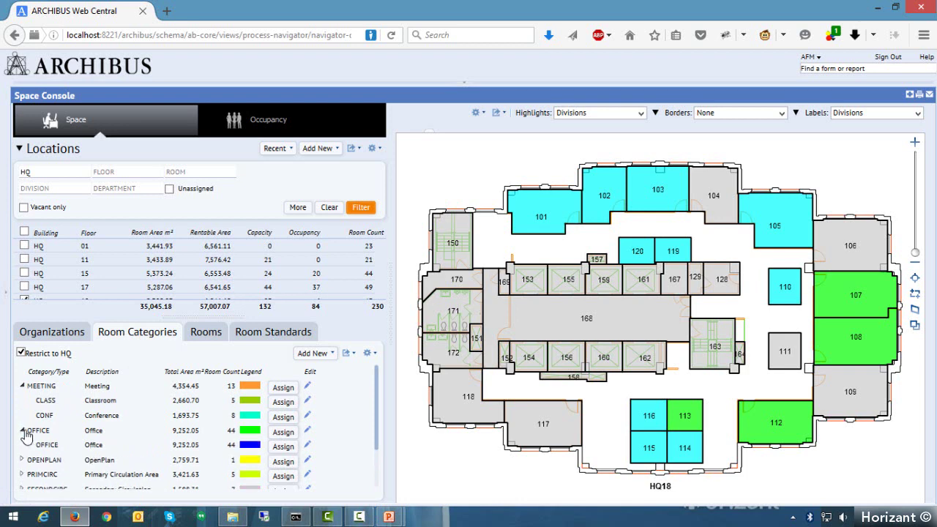
{"action": "scroll", "coordinate": [46, 394], "scroll_direction": "down", "scroll_amount": 1}
{"action": "scroll", "coordinate": [58, 395], "scroll_direction": "up", "scroll_amount": 1}
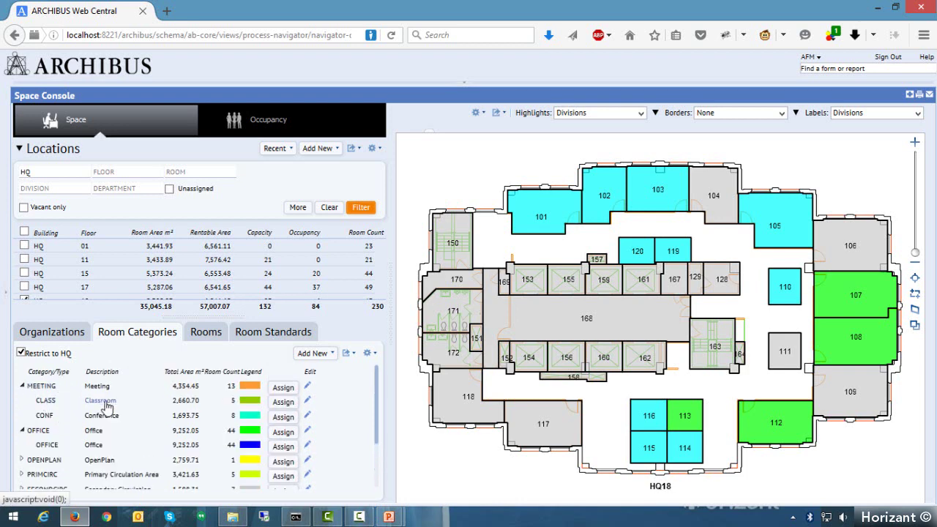
Show only the rooms of the OFFICE category on the floor 18 plan, and restore the highlighting of all rooms
{"action": "left_click", "coordinate": [95, 432]}
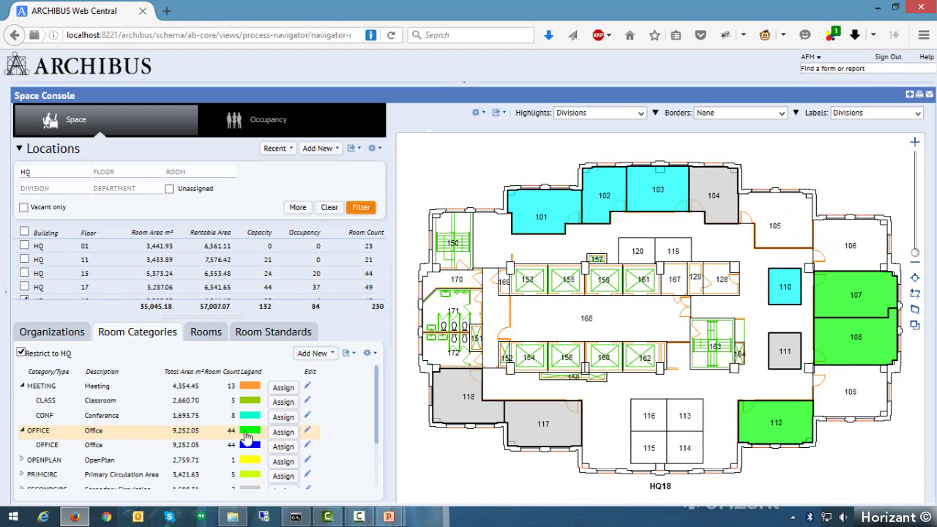
{"action": "left_click", "coordinate": [98, 435]}
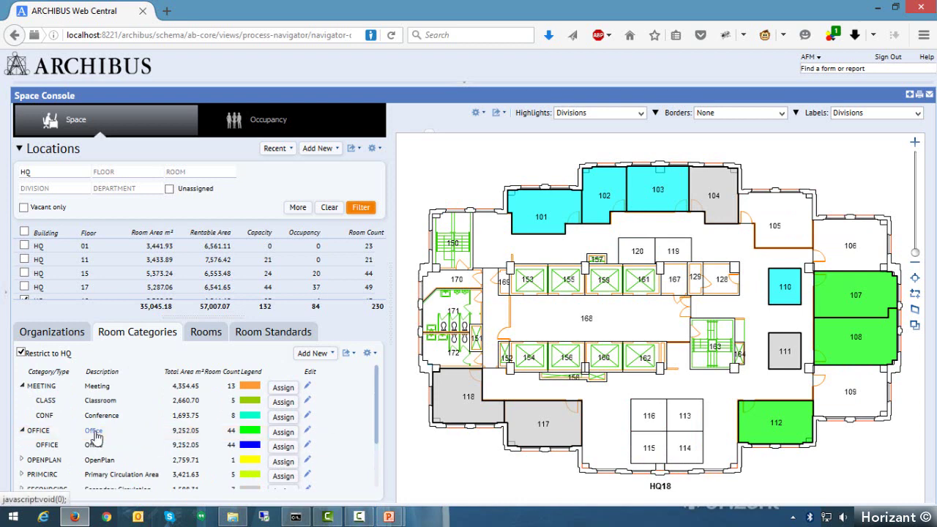
{"action": "left_click", "coordinate": [97, 434]}
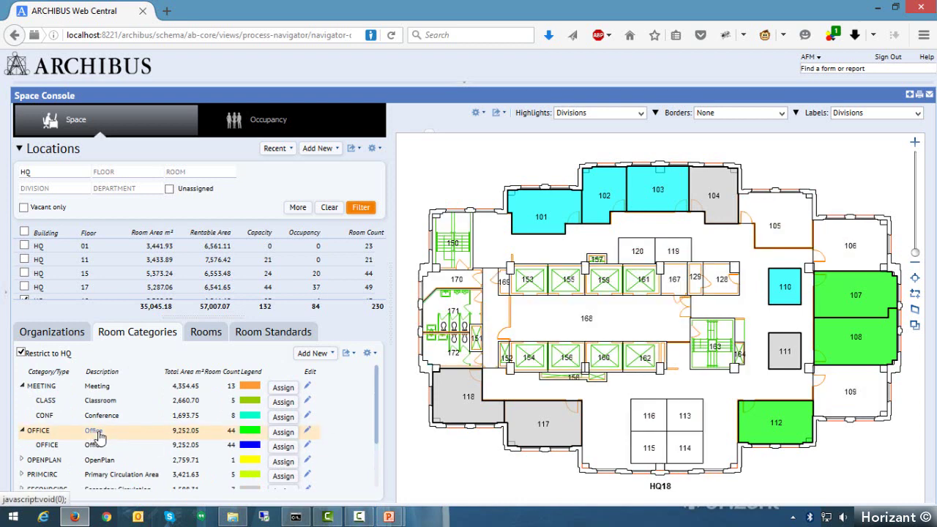
{"action": "left_click", "coordinate": [98, 433]}
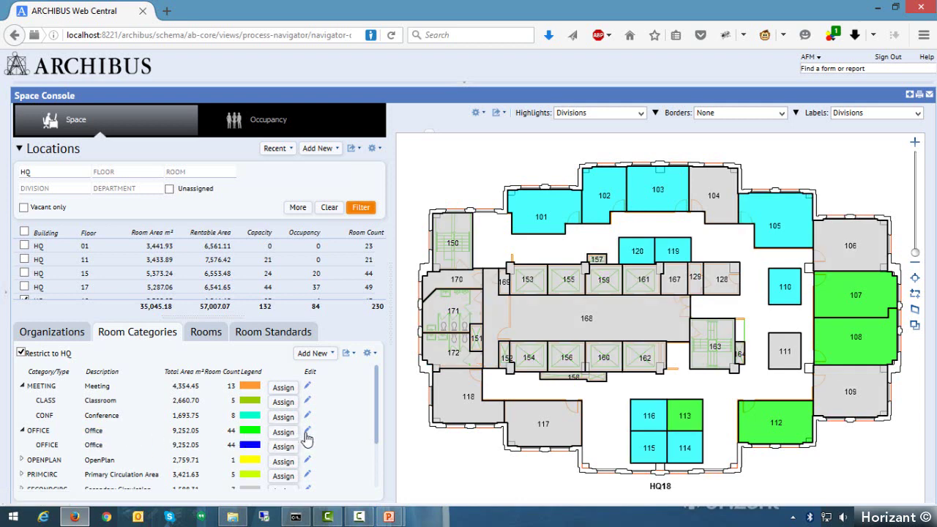
View the options for adding a room category or type and for selecting the list's fields, without choosing any
{"action": "left_click", "coordinate": [325, 354]}
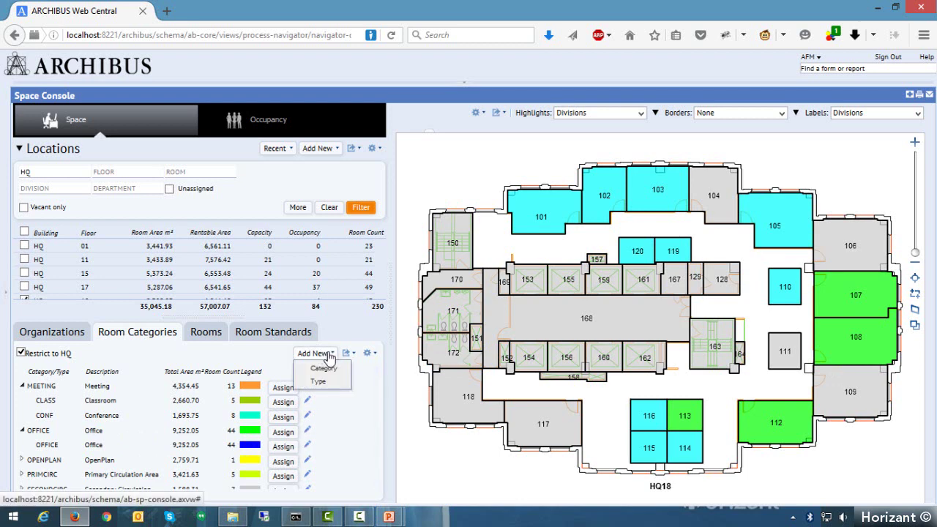
{"action": "left_click", "coordinate": [348, 354]}
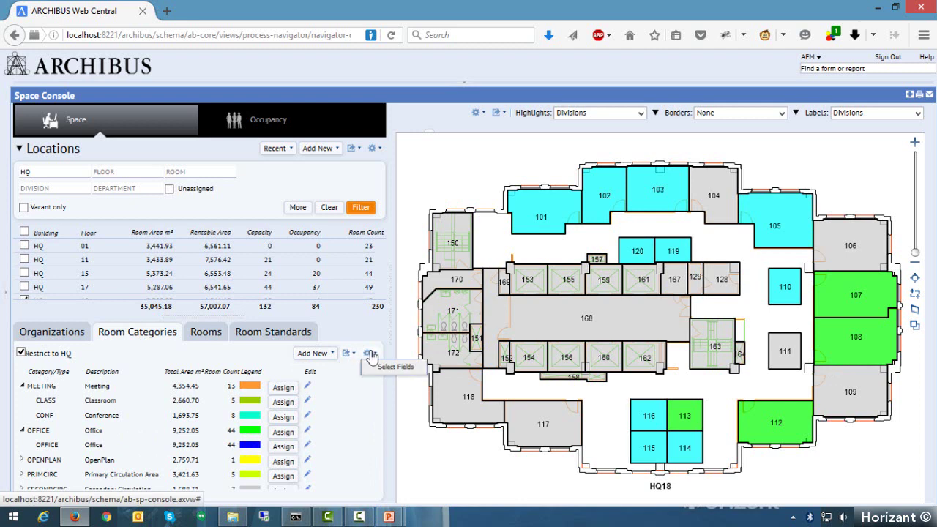
{"action": "left_click", "coordinate": [315, 353]}
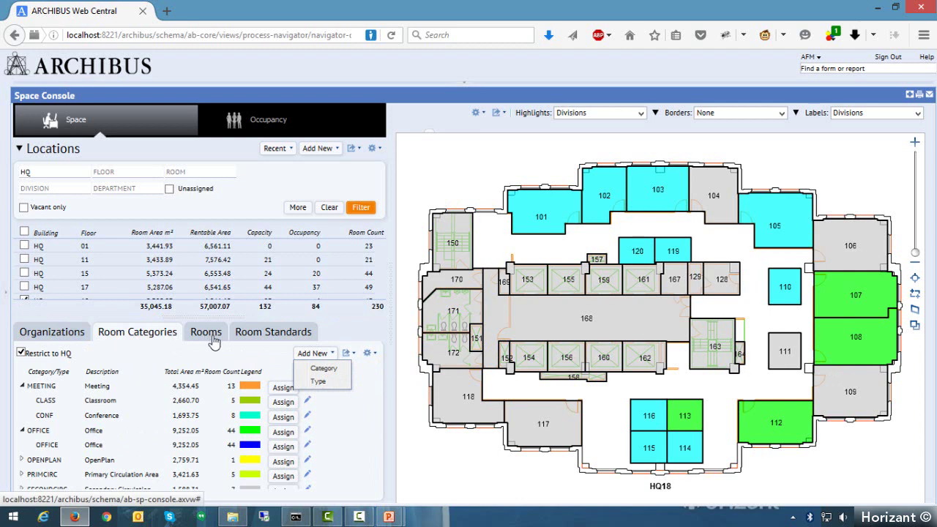
Display the room standards for HQ, open the form for adding a standard, and cancel it without saving
{"action": "left_click", "coordinate": [259, 338]}
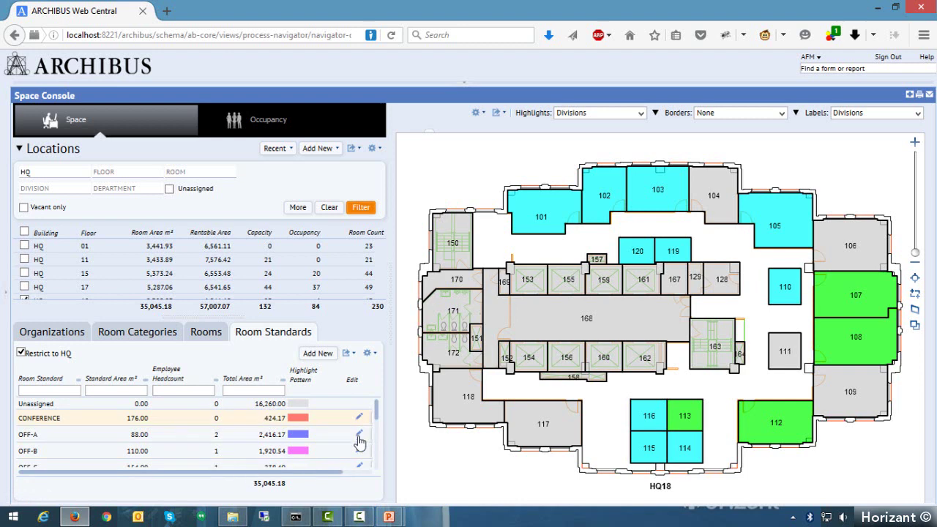
{"action": "left_click", "coordinate": [325, 355]}
{"action": "left_click", "coordinate": [757, 492]}
List the rooms of HQ and locate rooms 124, 150, 151, 152 and 105 on the floor 01 plan
{"action": "left_click", "coordinate": [206, 333]}
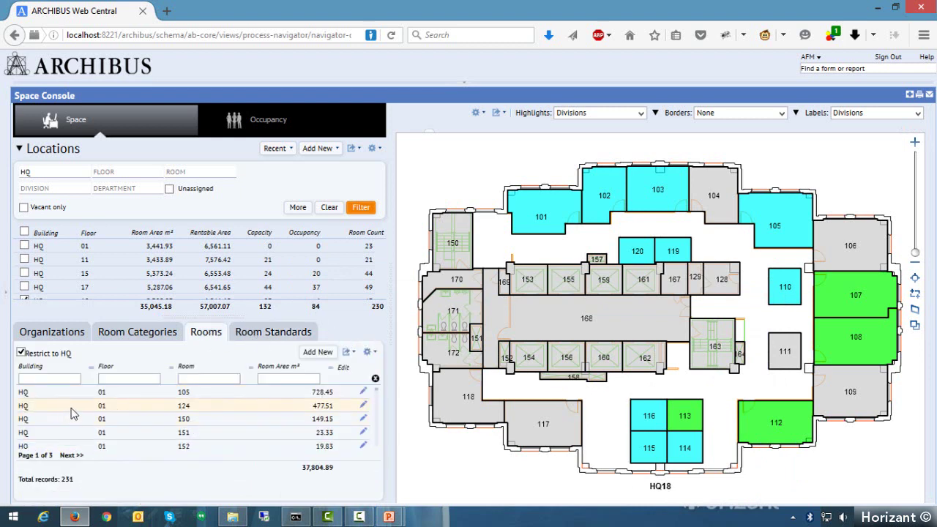
{"action": "left_click", "coordinate": [185, 408]}
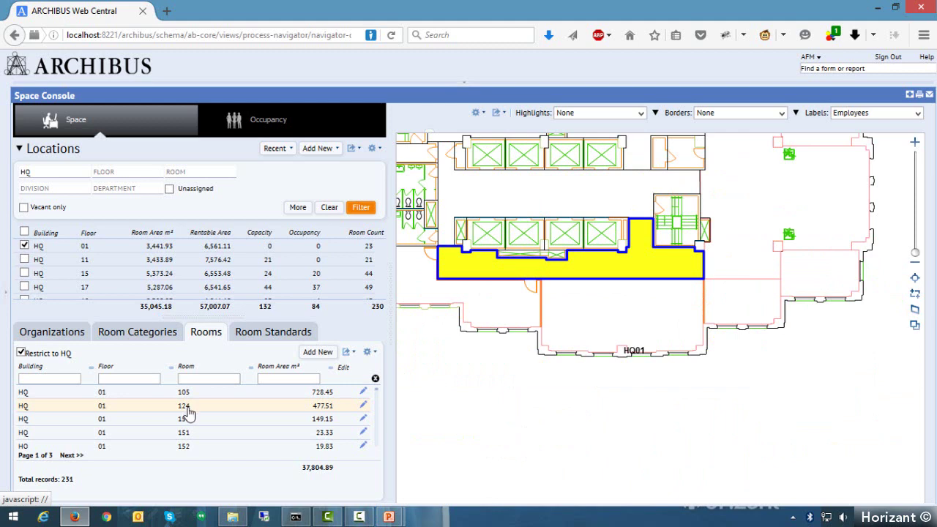
{"action": "left_click", "coordinate": [183, 424]}
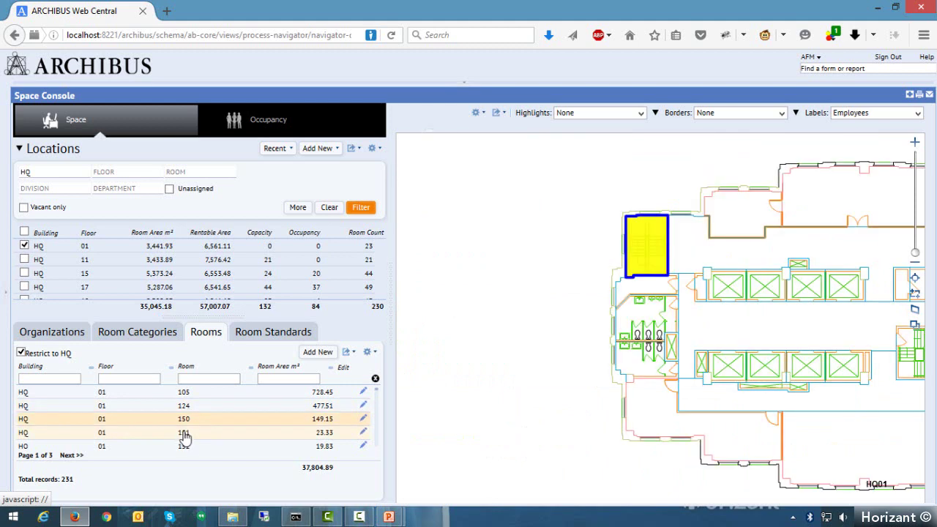
{"action": "left_click", "coordinate": [183, 432]}
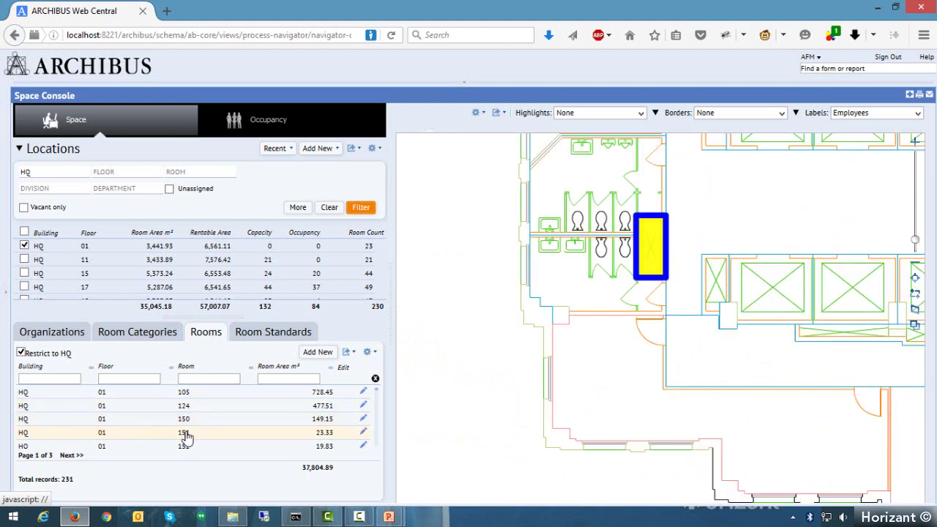
{"action": "left_click", "coordinate": [184, 446]}
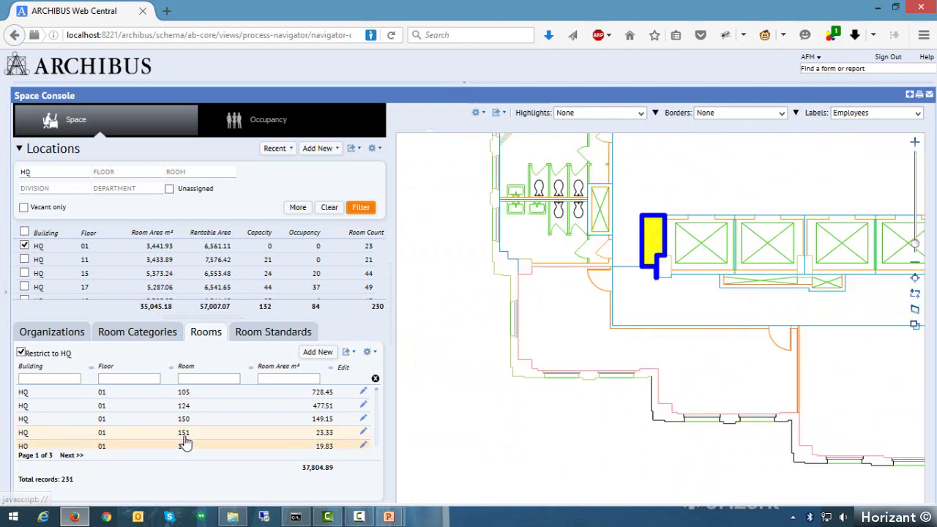
{"action": "left_click", "coordinate": [183, 394]}
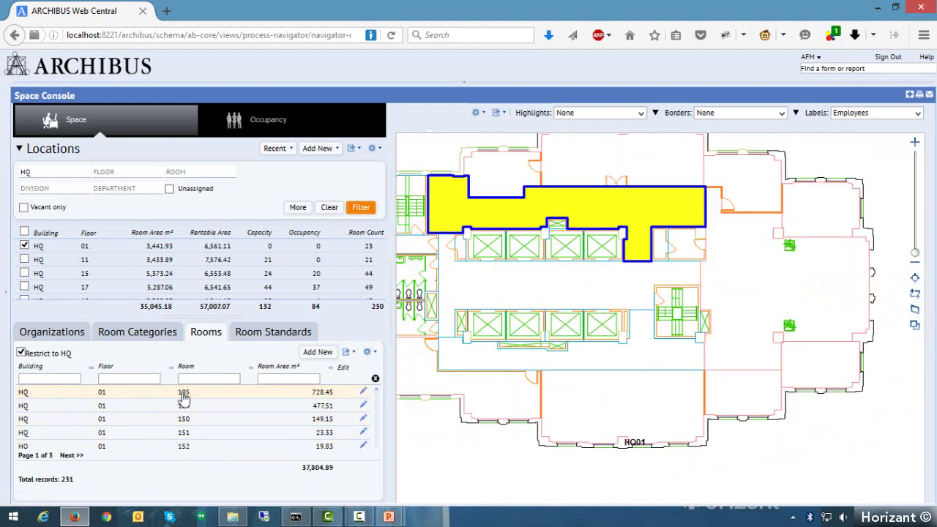
View the fields of the edit form for room 105 and of the form for adding a room, cancelling both
{"action": "left_click", "coordinate": [364, 394]}
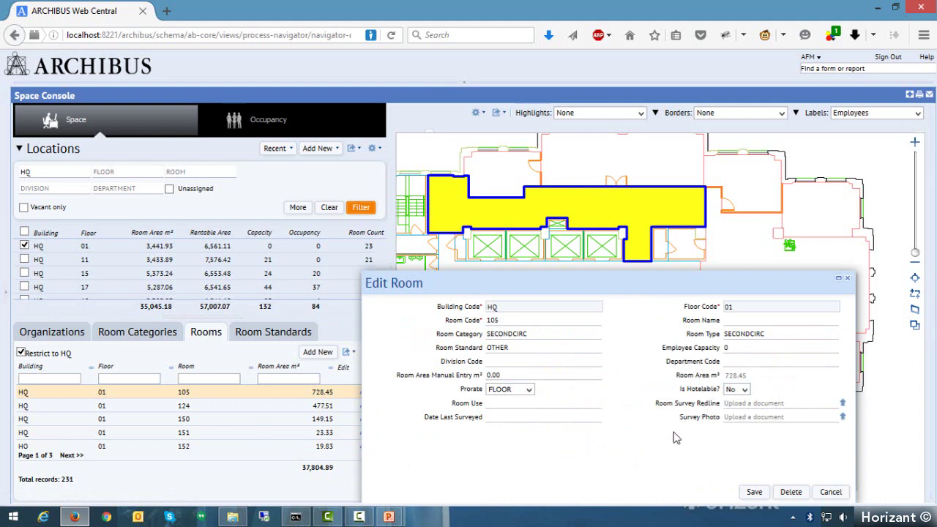
{"action": "left_click", "coordinate": [830, 494]}
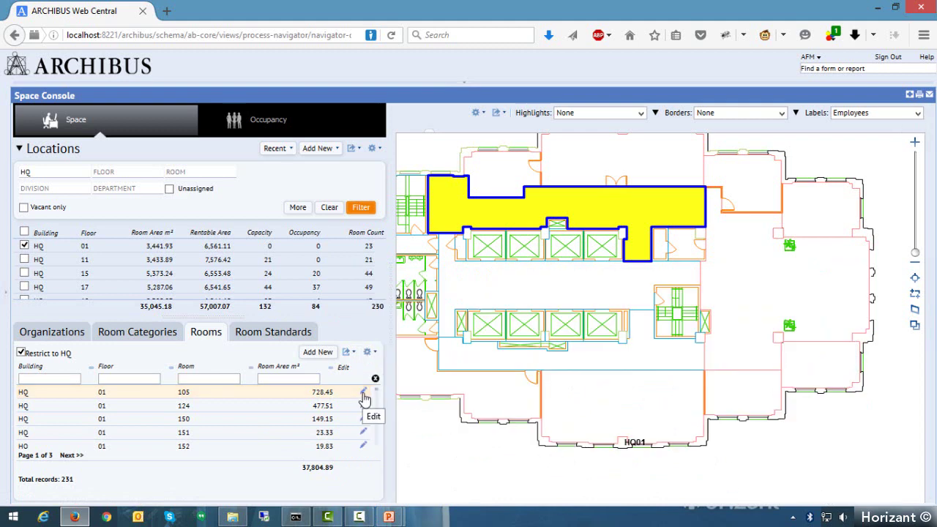
{"action": "left_click", "coordinate": [326, 355]}
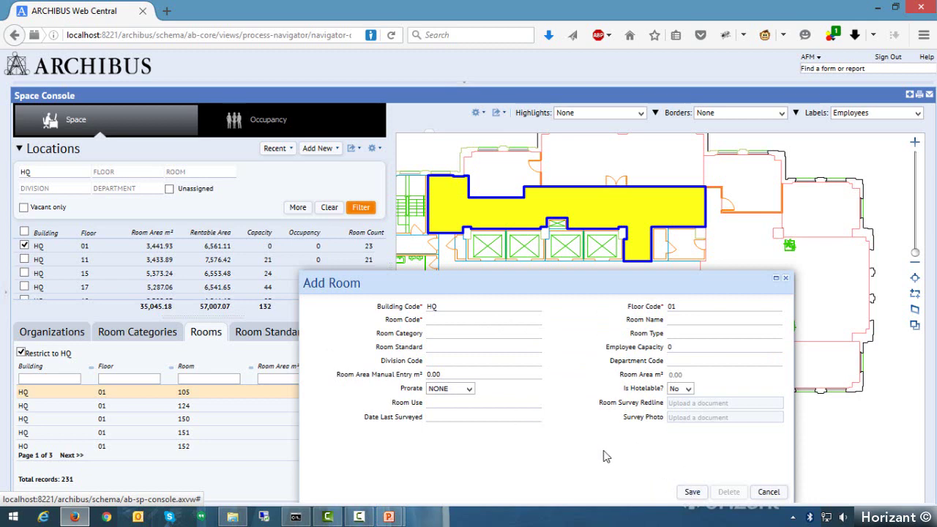
{"action": "left_click", "coordinate": [768, 492]}
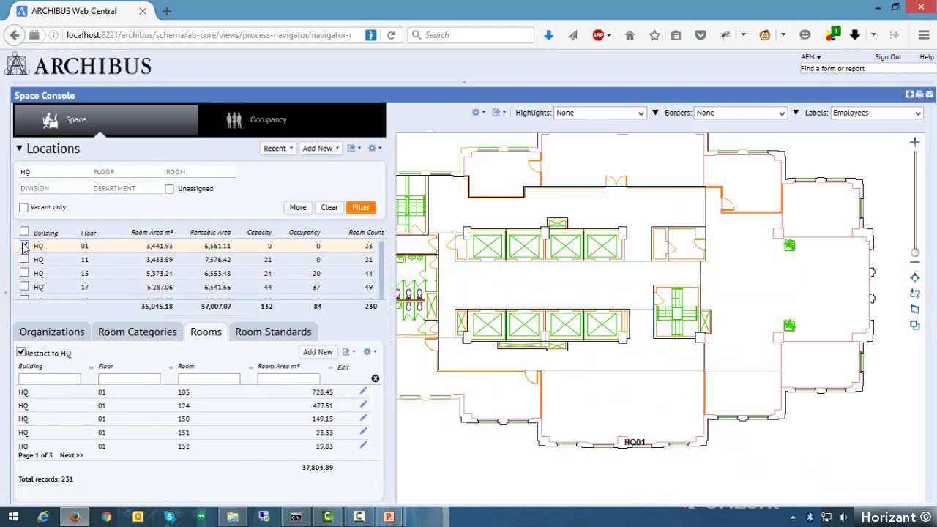
Remove floor 01 from the drawing and display the plan of HQ floor 18 instead
{"action": "left_click", "coordinate": [25, 247]}
{"action": "scroll", "coordinate": [26, 256], "scroll_direction": "down", "scroll_amount": 2}
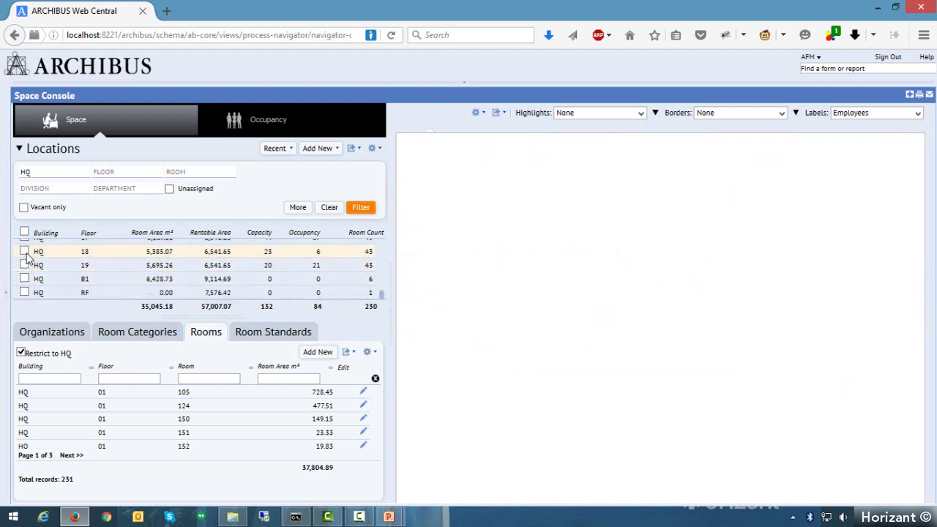
{"action": "left_click", "coordinate": [24, 251]}
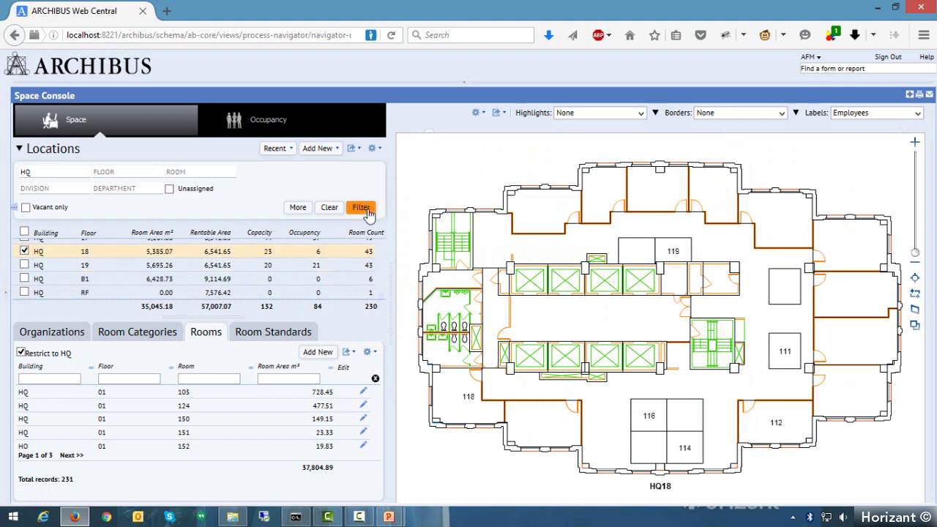
{"action": "scroll", "coordinate": [205, 285], "scroll_direction": "up", "scroll_amount": 1}
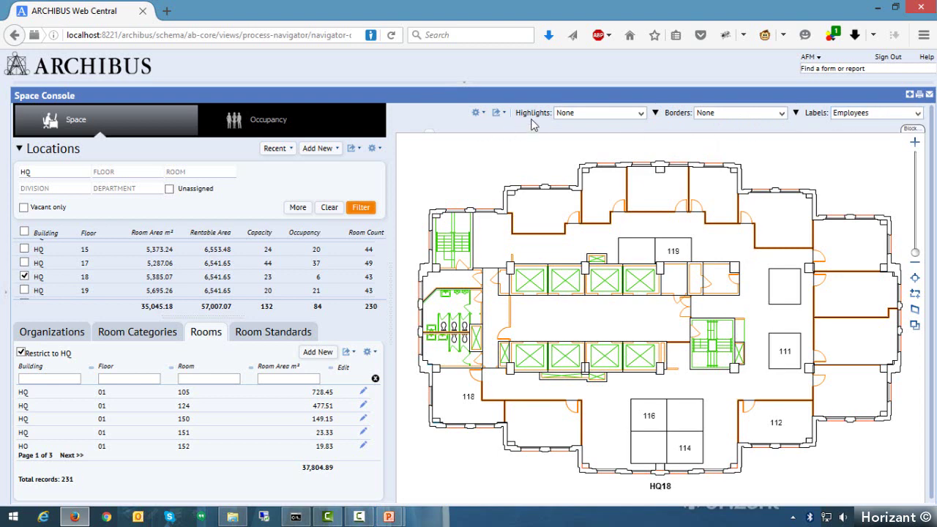
Highlight the rooms on the floor 18 plan by Room Categories and display the list of room categories
{"action": "left_click", "coordinate": [597, 117]}
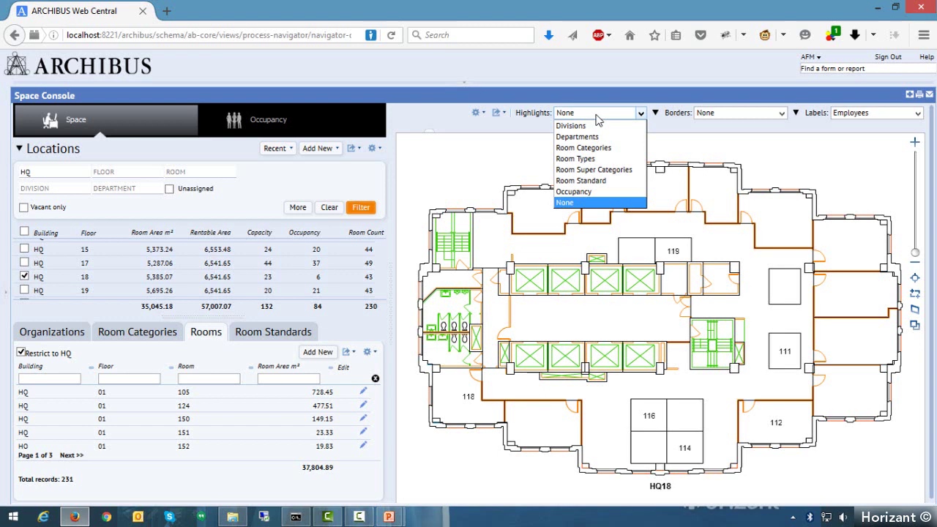
{"action": "left_click", "coordinate": [594, 148]}
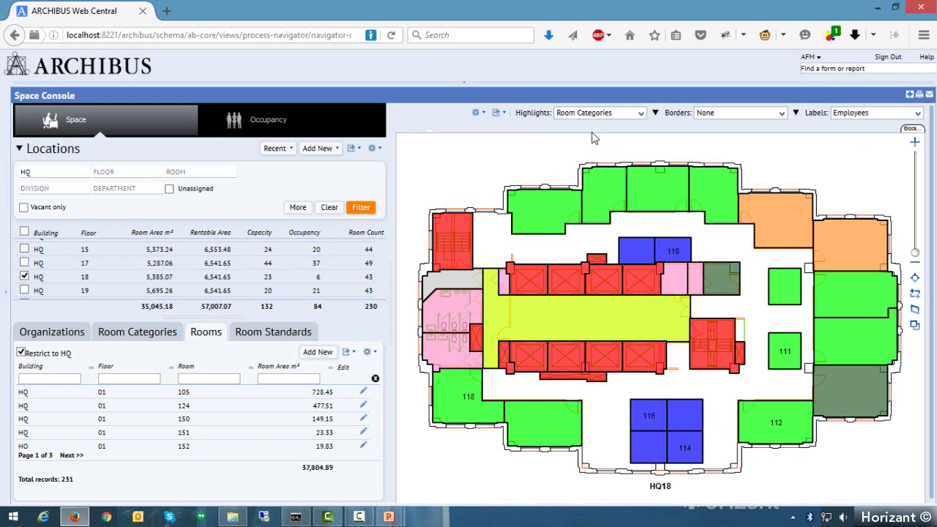
{"action": "left_click", "coordinate": [596, 116]}
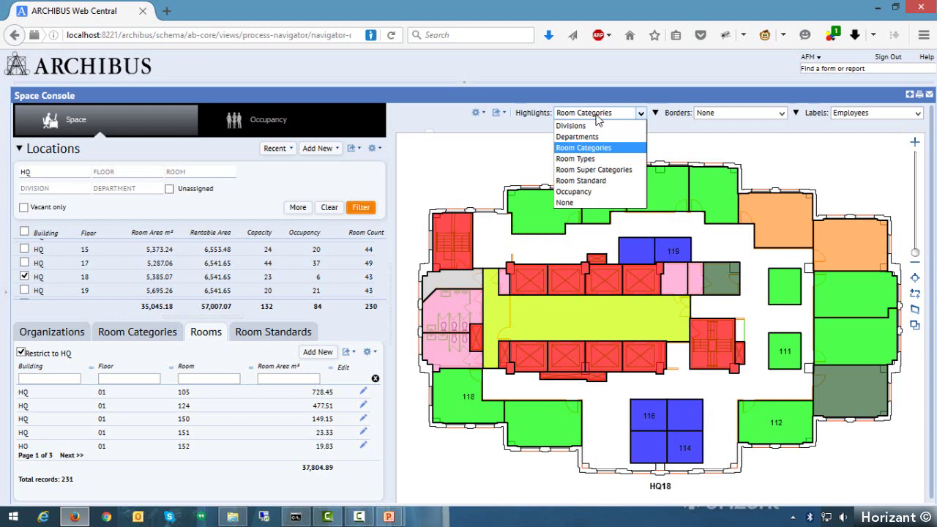
{"action": "left_click", "coordinate": [525, 137]}
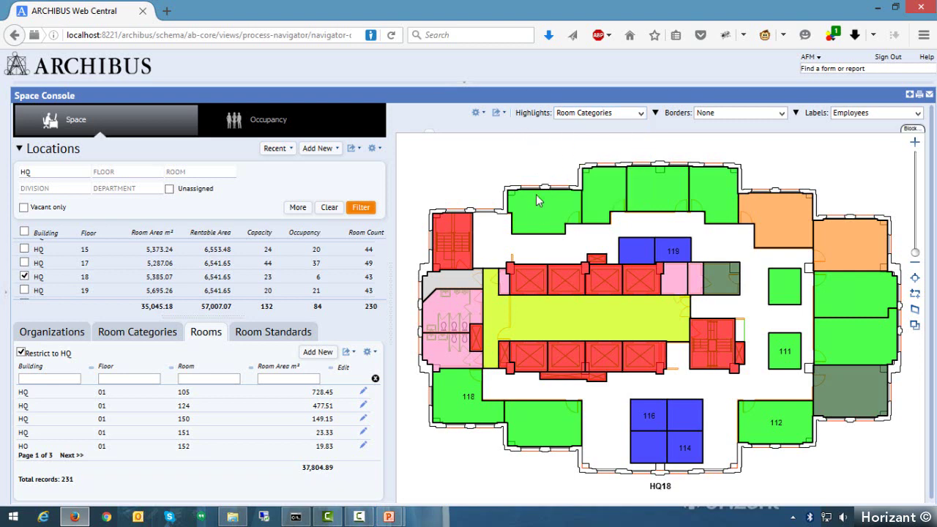
{"action": "left_click", "coordinate": [161, 339]}
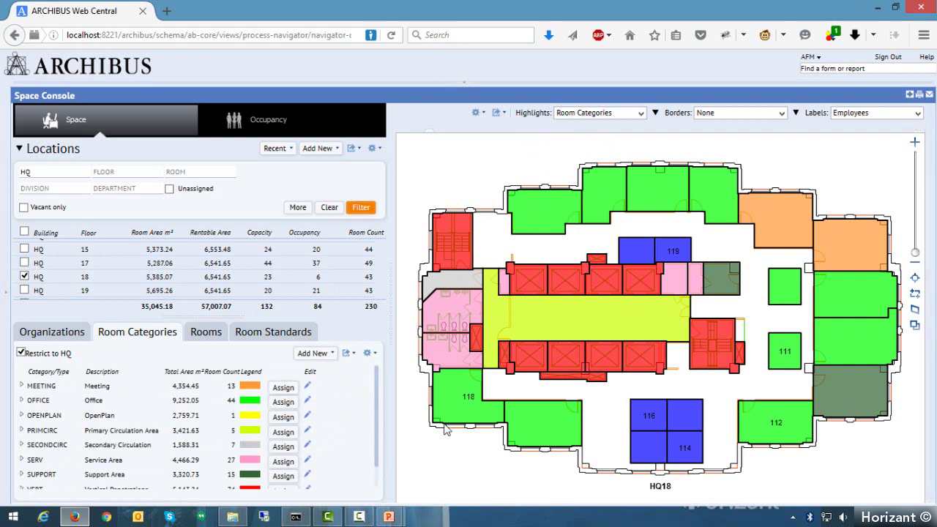
Open the legend of the room category highlights, move it aside and shorten it to view the colours, and close it
{"action": "left_click", "coordinate": [657, 114]}
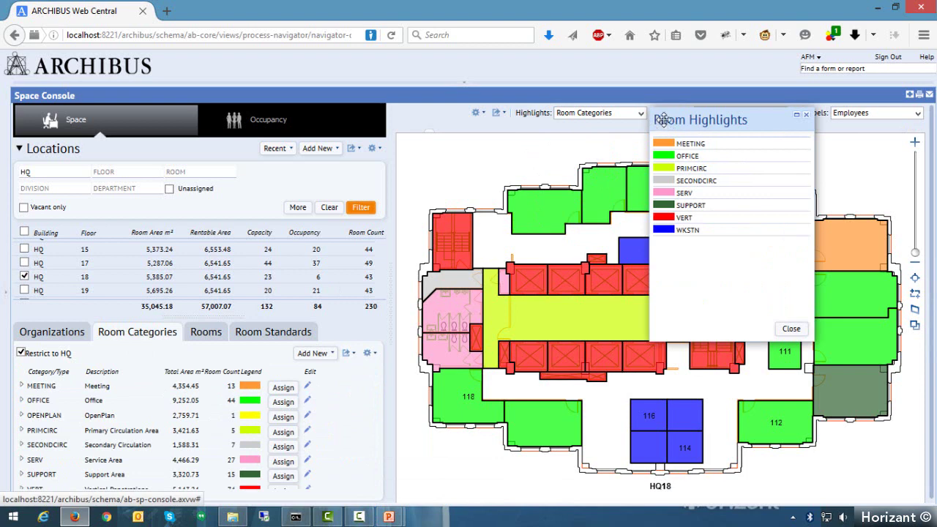
{"action": "left_click", "coordinate": [806, 117]}
{"action": "left_click", "coordinate": [657, 115]}
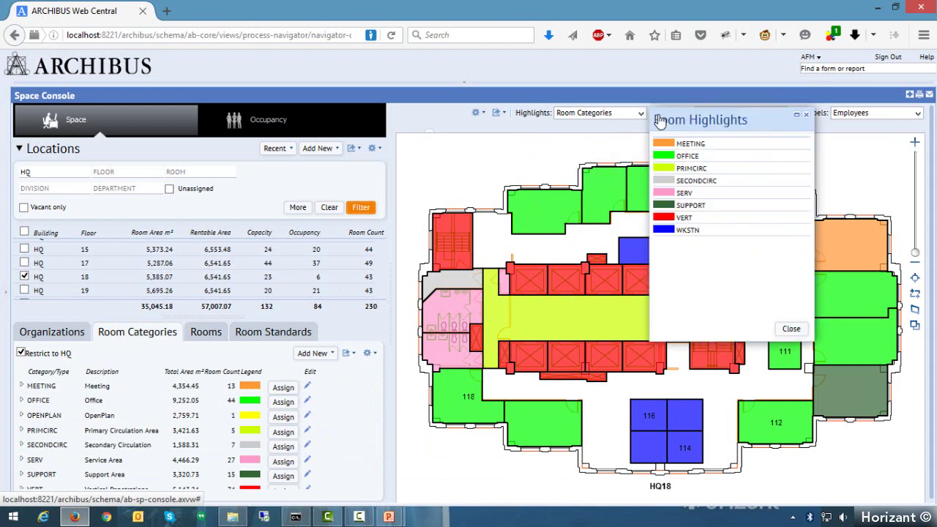
{"action": "left_click_drag", "start_coordinate": [718, 131], "coordinate": [823, 148]}
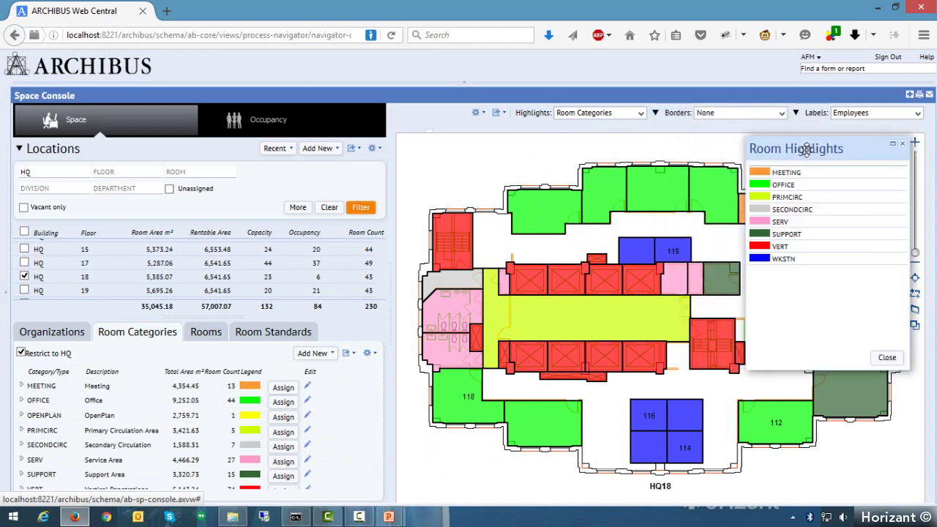
{"action": "left_click_drag", "start_coordinate": [825, 371], "coordinate": [822, 293]}
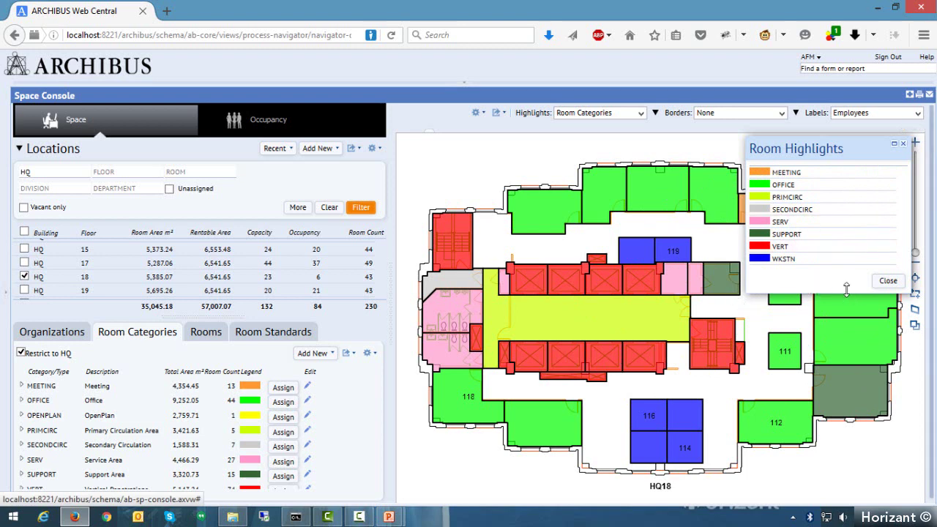
{"action": "left_click", "coordinate": [888, 281]}
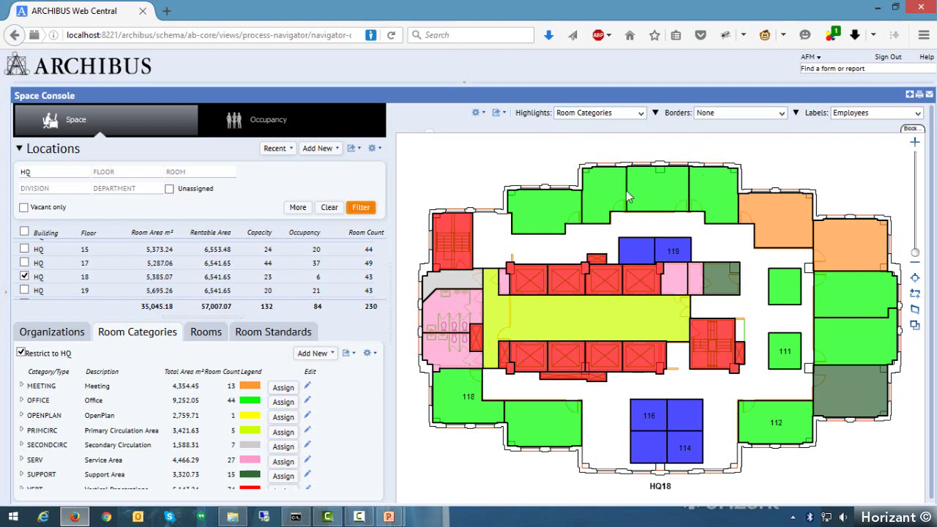
Display the room borders on the floor 18 plan by Divisions, followed by Room Types
{"action": "left_click", "coordinate": [731, 115]}
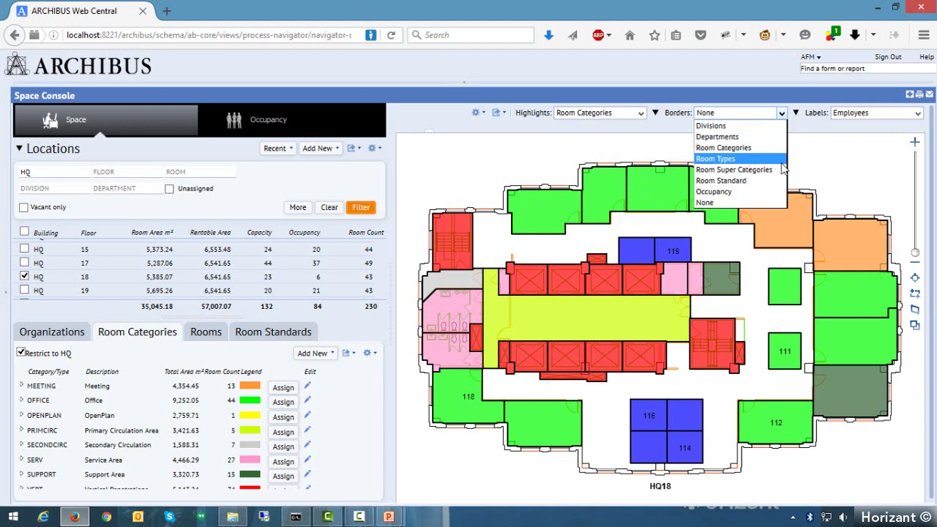
{"action": "left_click", "coordinate": [754, 126]}
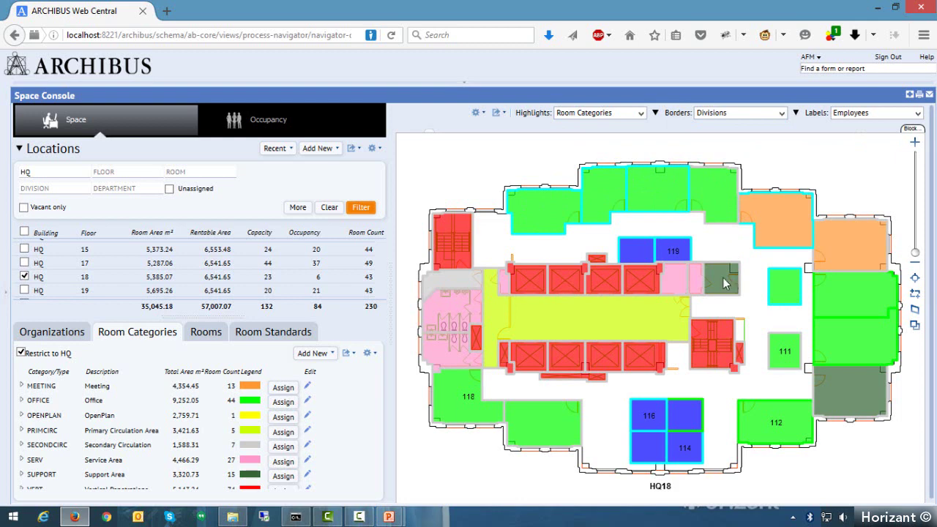
{"action": "left_click", "coordinate": [741, 117]}
{"action": "left_click", "coordinate": [732, 157]}
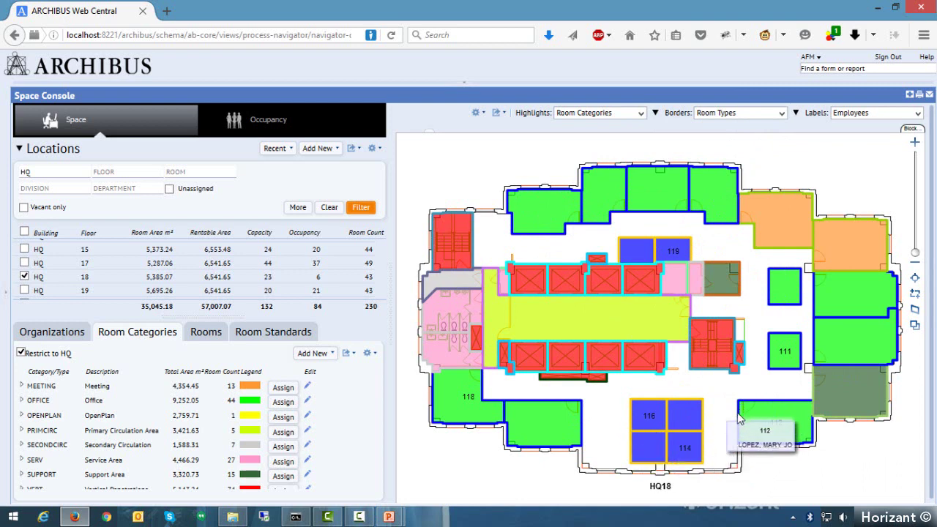
Display the room borders by Room Standard, view and close the border legend, and set the borders back to None
{"action": "left_click", "coordinate": [742, 115]}
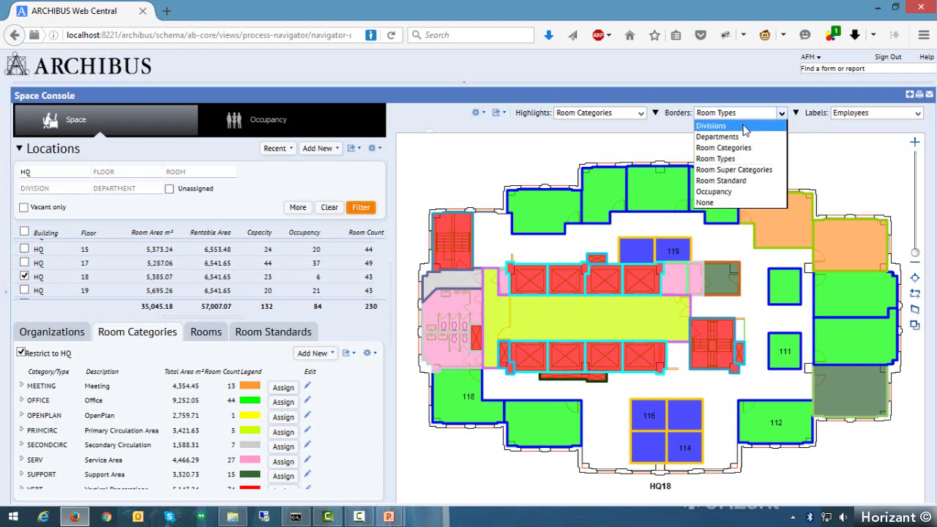
{"action": "left_click", "coordinate": [745, 181]}
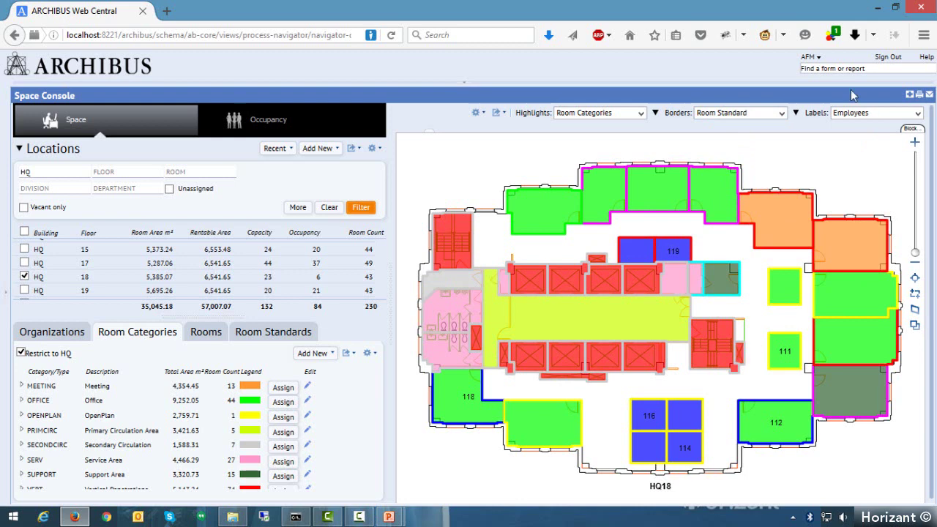
{"action": "left_click", "coordinate": [795, 114]}
{"action": "left_click", "coordinate": [899, 329]}
{"action": "left_click", "coordinate": [738, 119]}
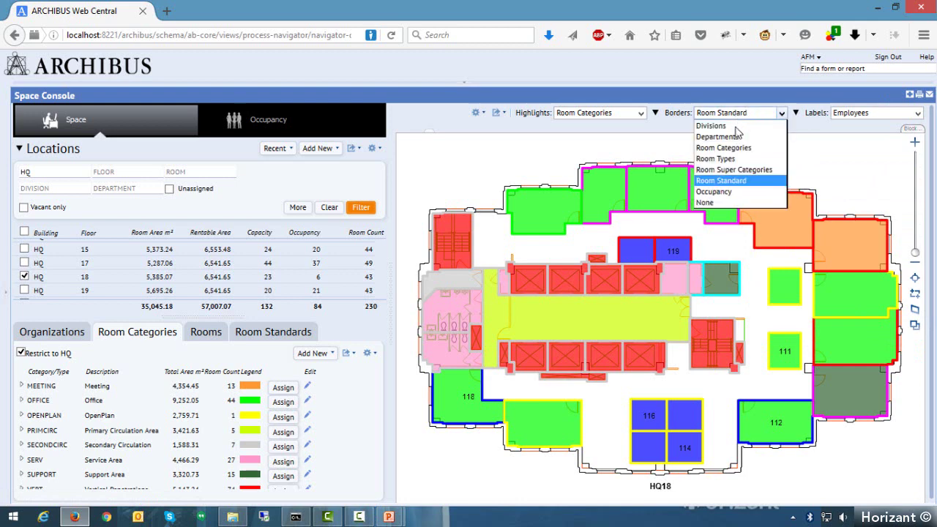
{"action": "left_click", "coordinate": [727, 203]}
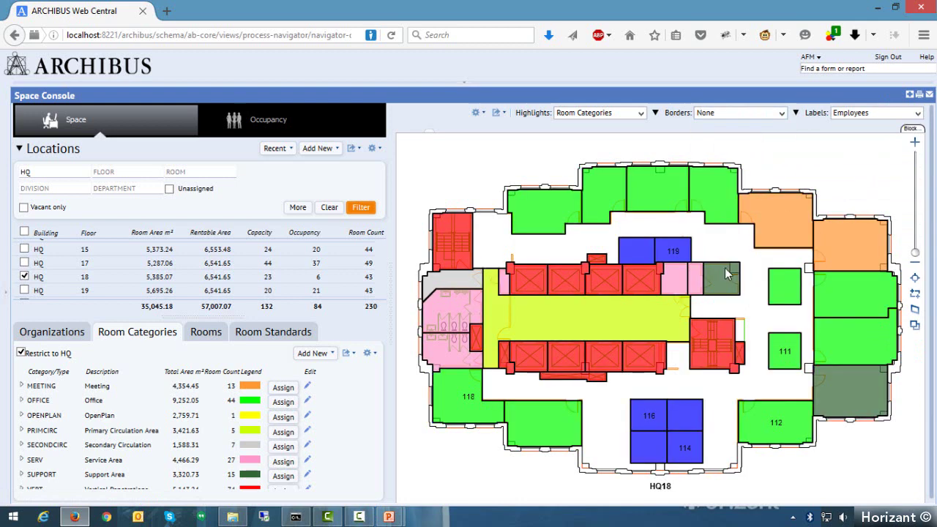
Label the rooms on the plan by Room Categories, followed by Divisions, and examine the division labels of the rooms
{"action": "left_click", "coordinate": [872, 119]}
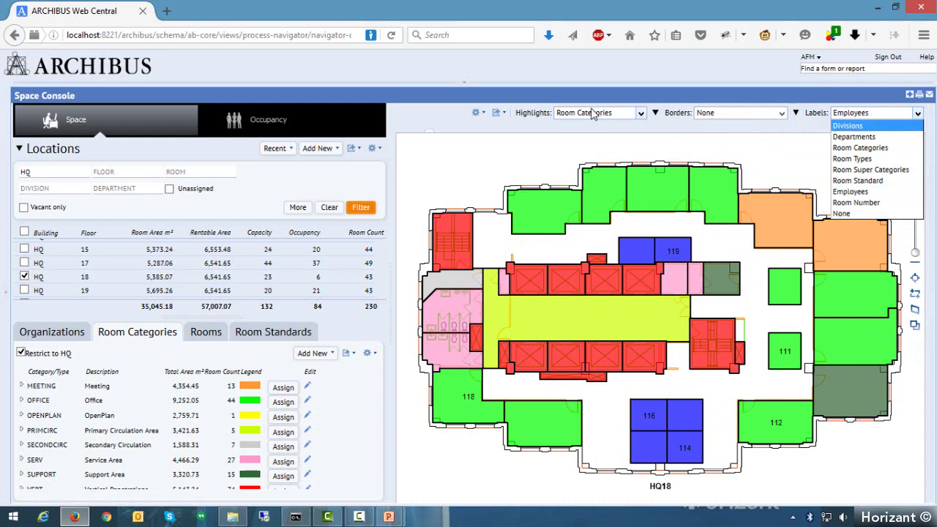
{"action": "left_click", "coordinate": [882, 148]}
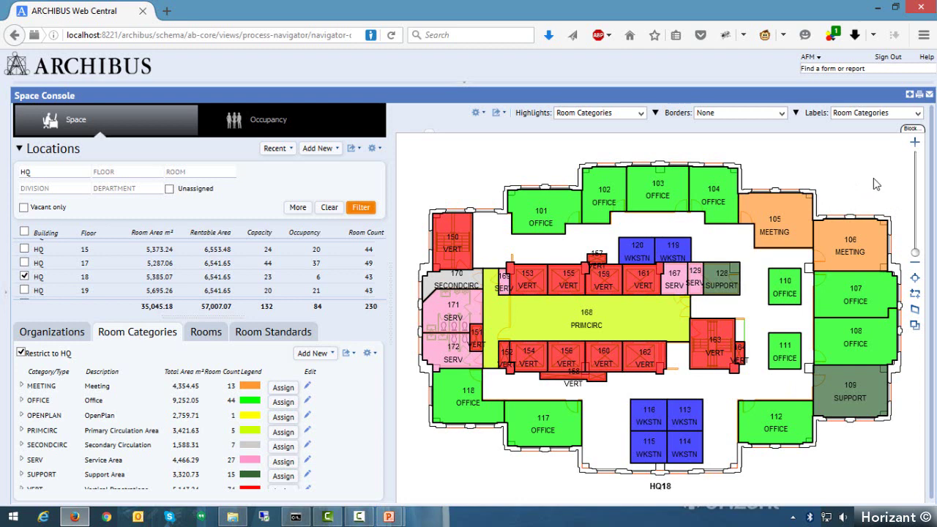
{"action": "left_click", "coordinate": [861, 114]}
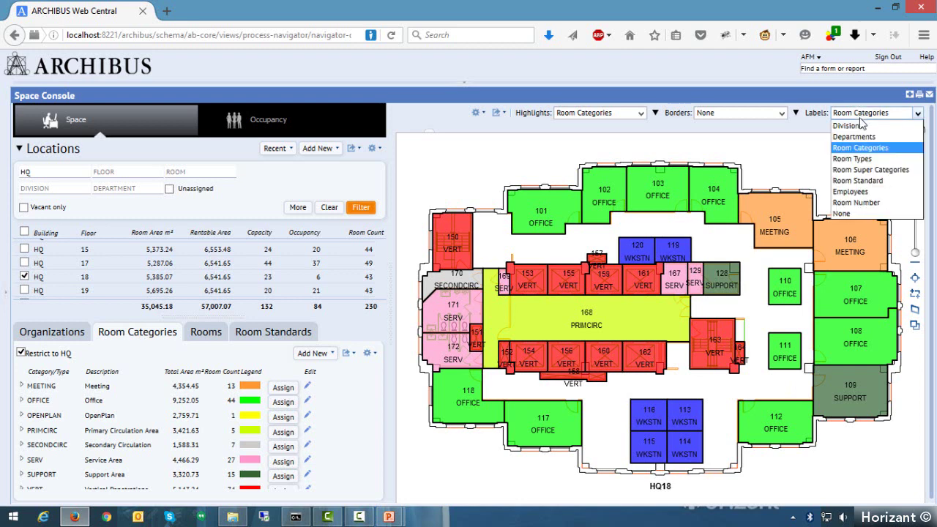
{"action": "left_click", "coordinate": [857, 126]}
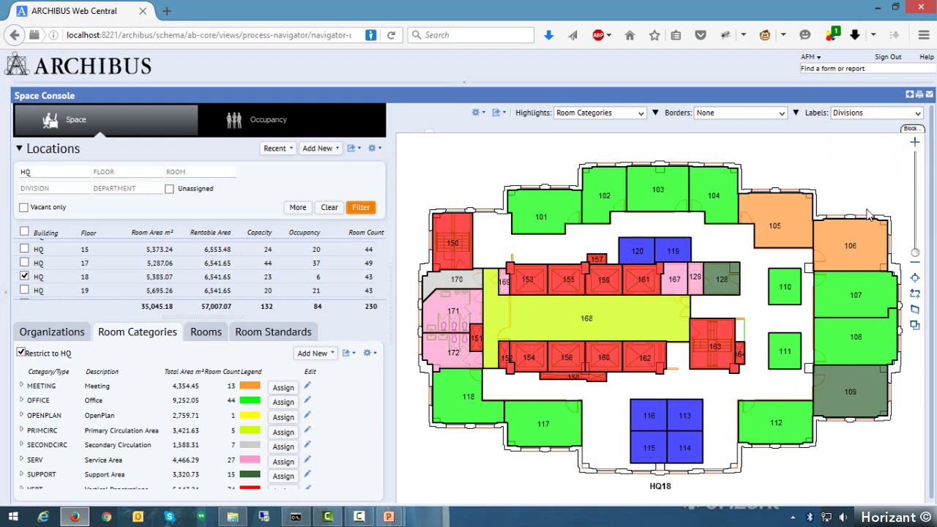
{"action": "left_click_drag", "start_coordinate": [851, 227], "coordinate": [854, 256]}
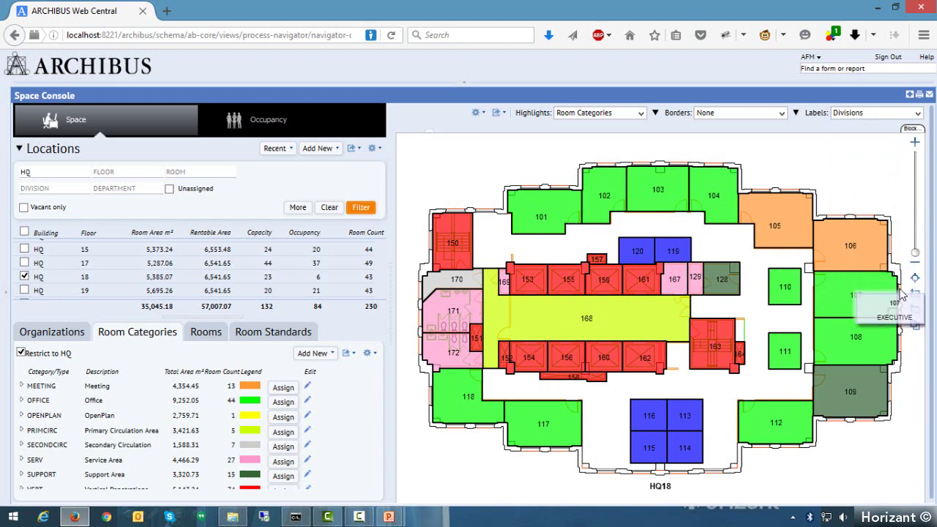
{"action": "left_click", "coordinate": [915, 142]}
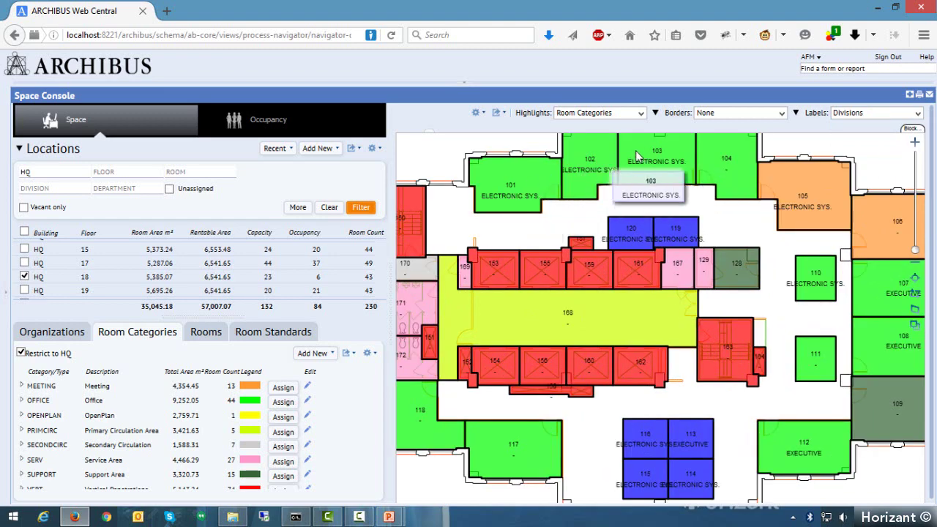
{"action": "left_click", "coordinate": [915, 143]}
{"action": "left_click_drag", "start_coordinate": [620, 255], "coordinate": [664, 428]}
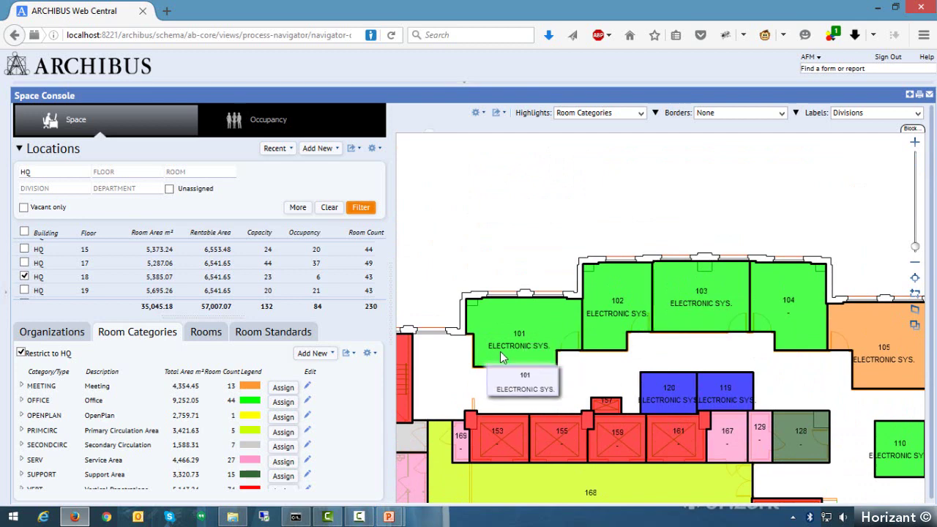
Label the rooms by Room Number and look through the other available label options without changing them
{"action": "left_click", "coordinate": [846, 115]}
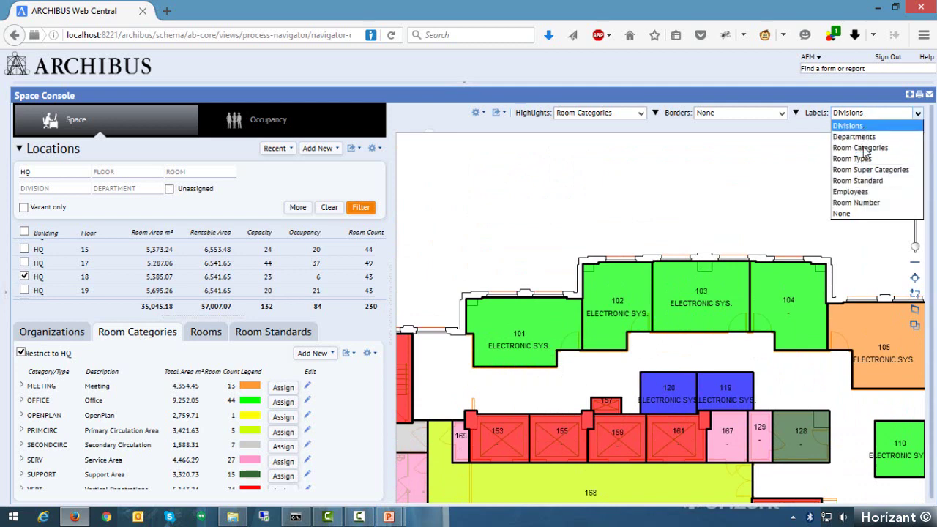
{"action": "left_click", "coordinate": [858, 204]}
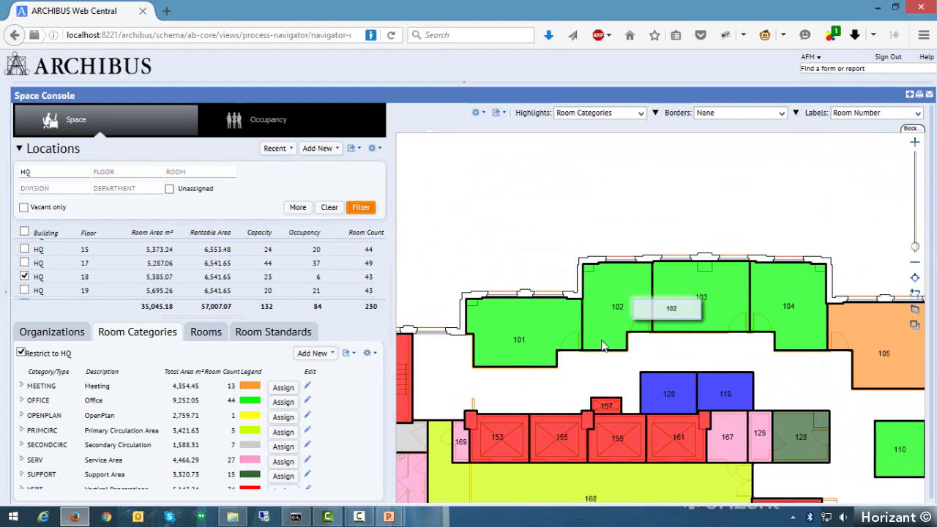
{"action": "left_click", "coordinate": [866, 114]}
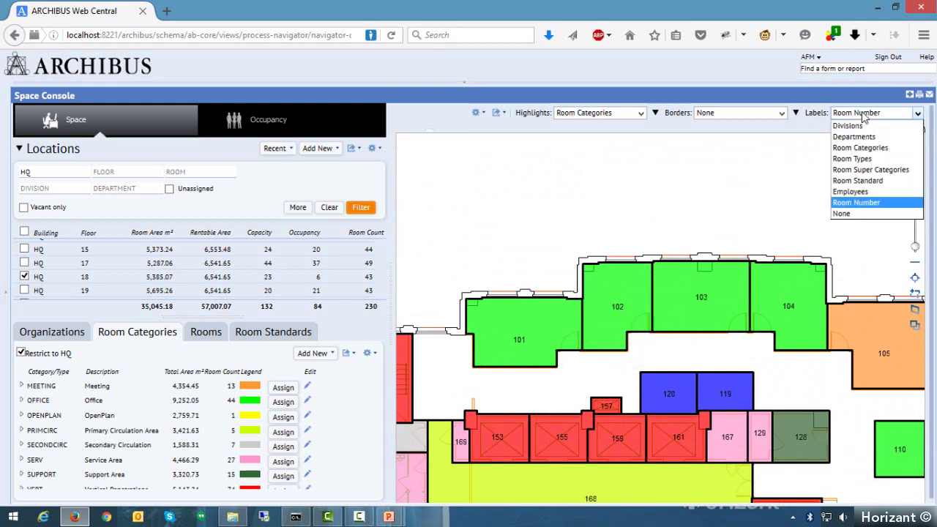
{"action": "left_click", "coordinate": [659, 155]}
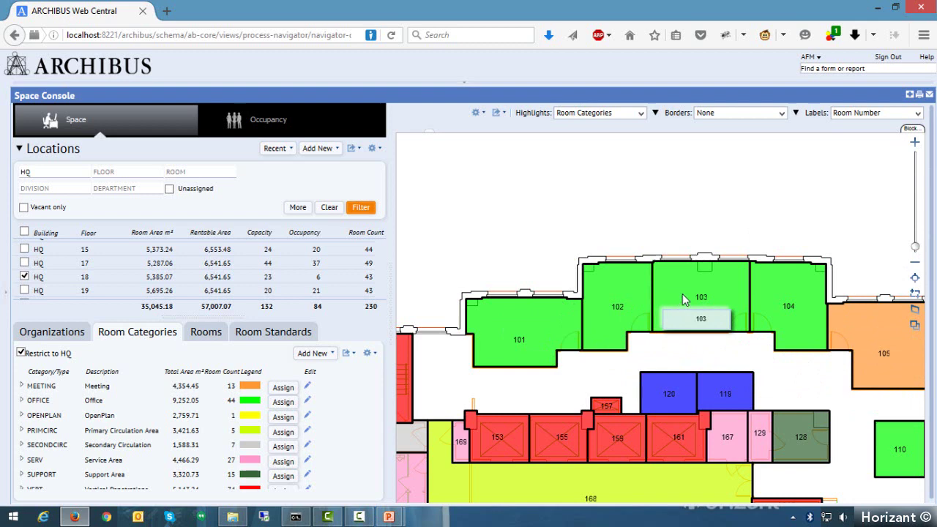
{"action": "scroll", "coordinate": [645, 311], "scroll_direction": "up", "scroll_amount": 2}
{"action": "scroll", "coordinate": [642, 320], "scroll_direction": "down", "scroll_amount": 2}
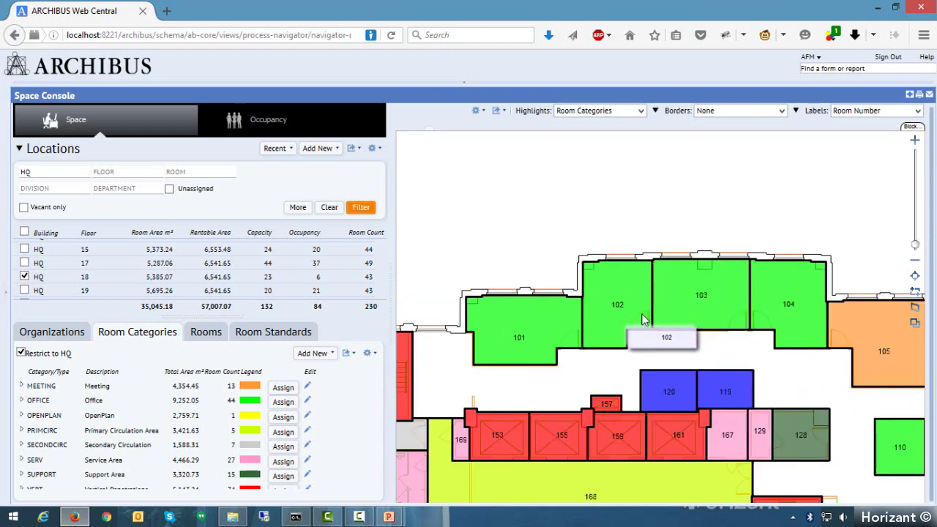
Set the plan type of the drawing to Department and save it
{"action": "left_click", "coordinate": [479, 113]}
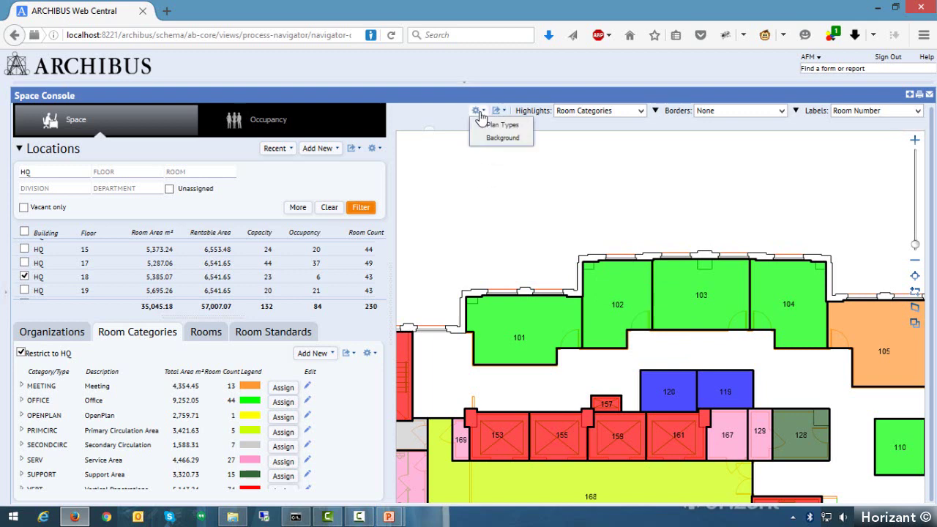
{"action": "left_click", "coordinate": [519, 127]}
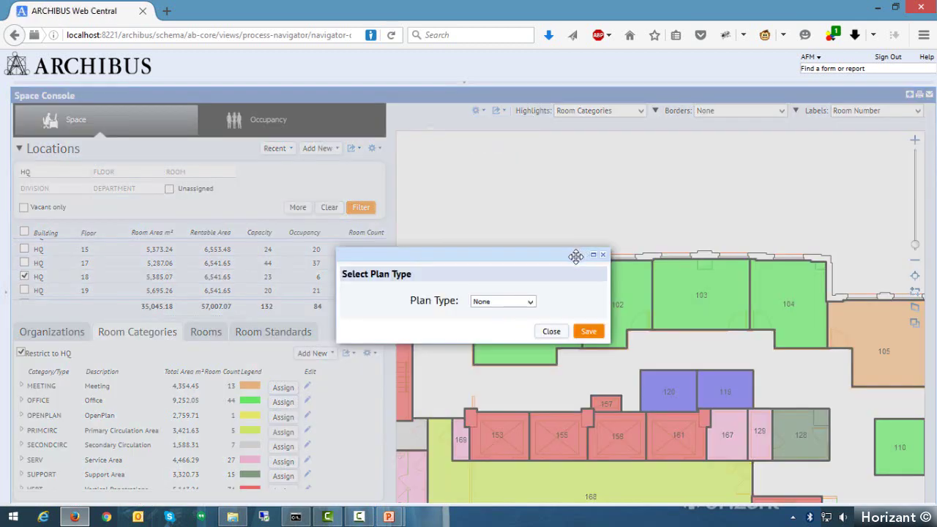
{"action": "left_click", "coordinate": [517, 304]}
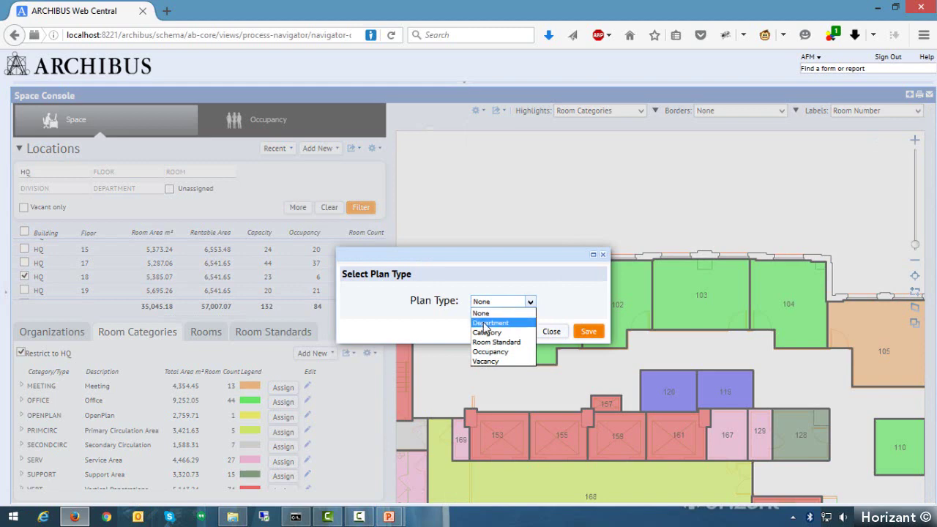
{"action": "left_click", "coordinate": [498, 323]}
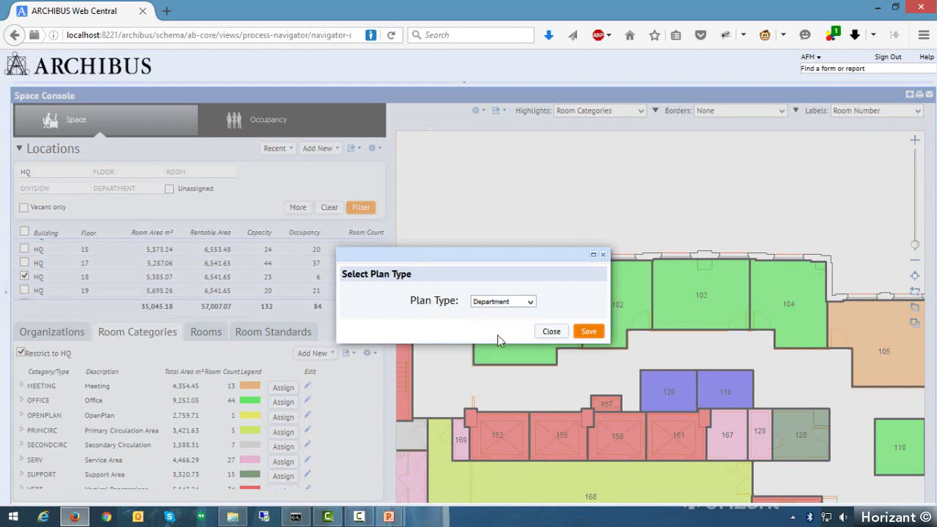
{"action": "left_click", "coordinate": [590, 333]}
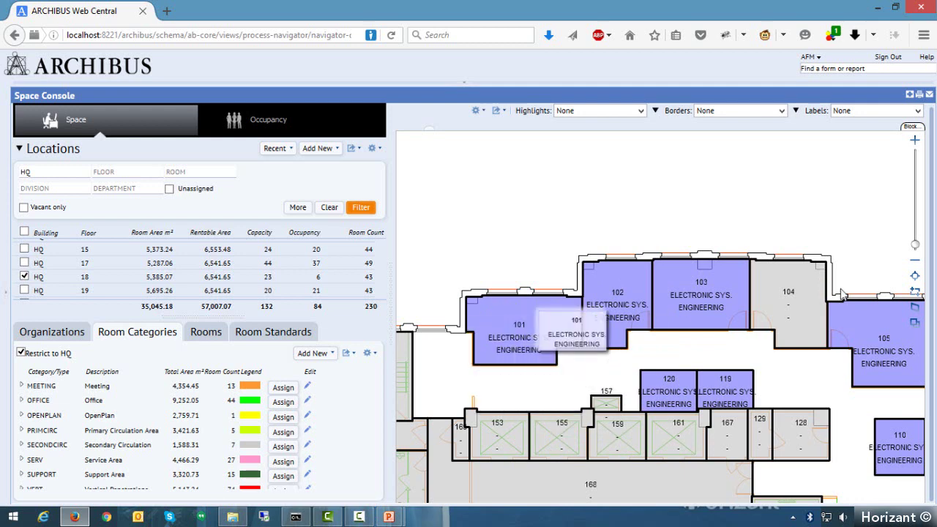
Set the drawing's background layer to Publish Background for Emergency to SWF/EMF and save it
{"action": "left_click", "coordinate": [477, 110]}
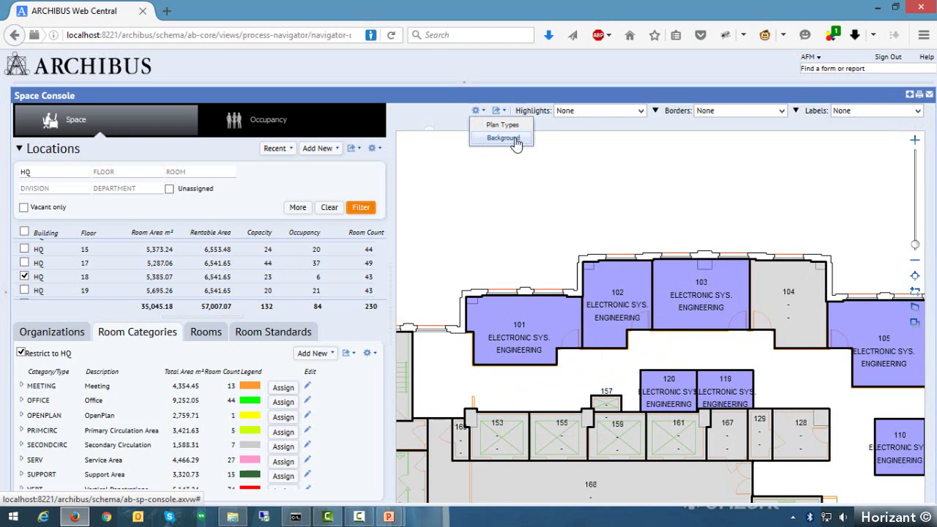
{"action": "left_click", "coordinate": [516, 139]}
{"action": "left_click", "coordinate": [521, 305]}
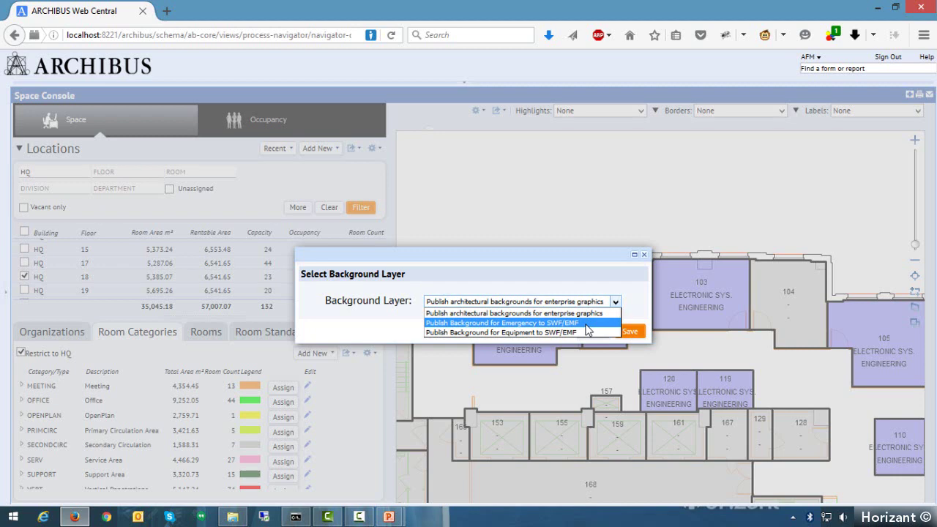
{"action": "left_click", "coordinate": [503, 329]}
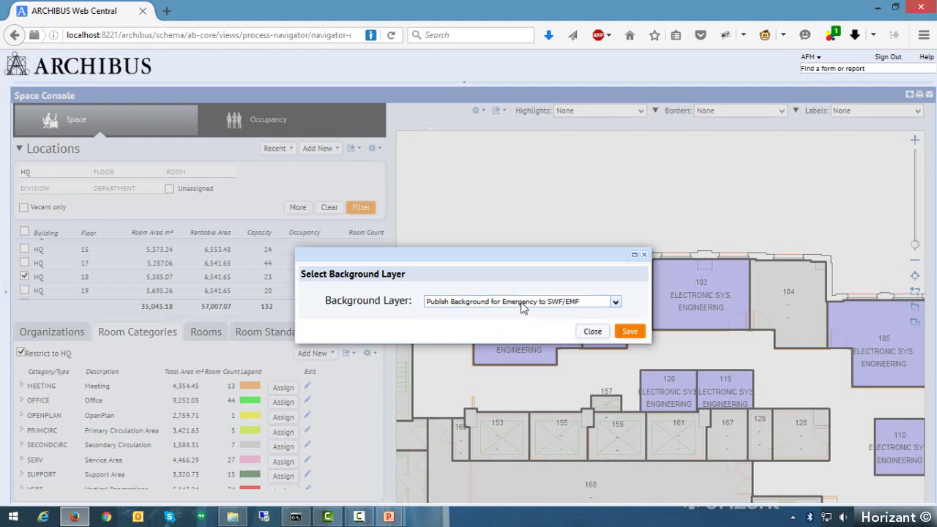
{"action": "left_click", "coordinate": [525, 304]}
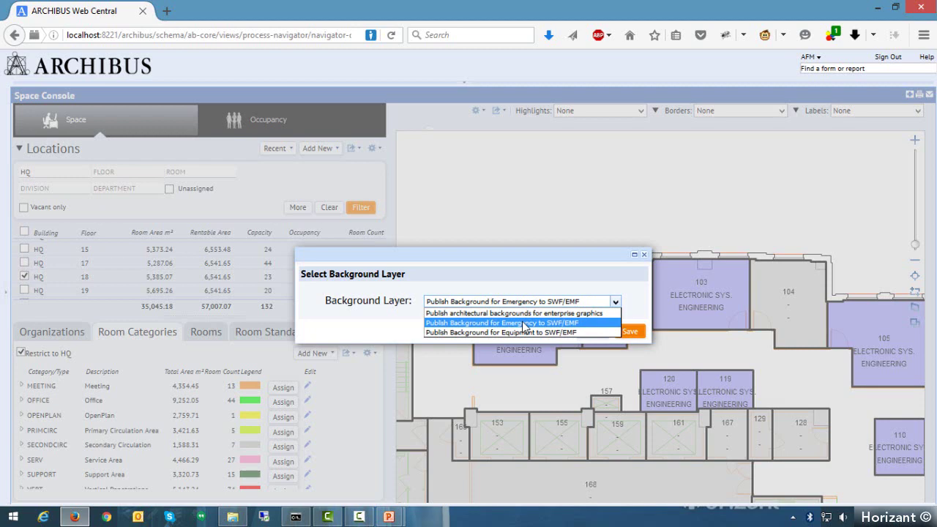
{"action": "left_click", "coordinate": [526, 323]}
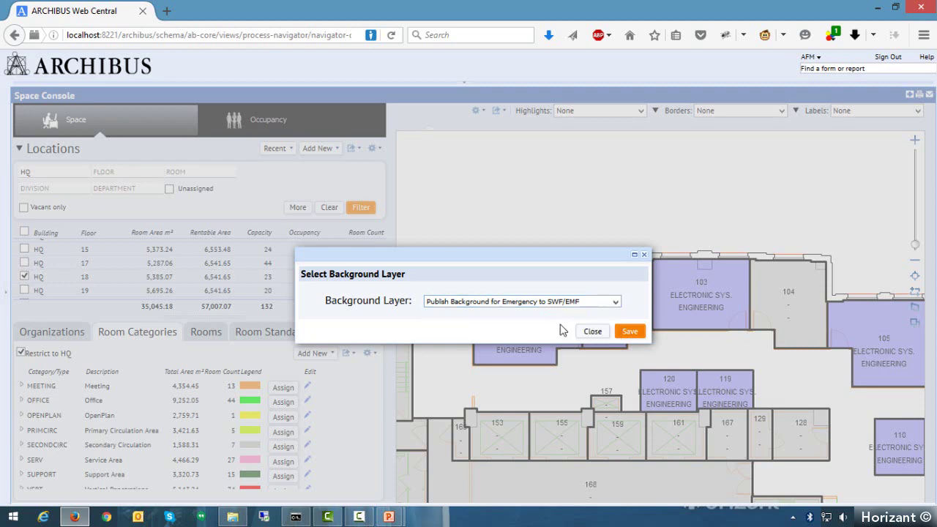
{"action": "left_click", "coordinate": [631, 333]}
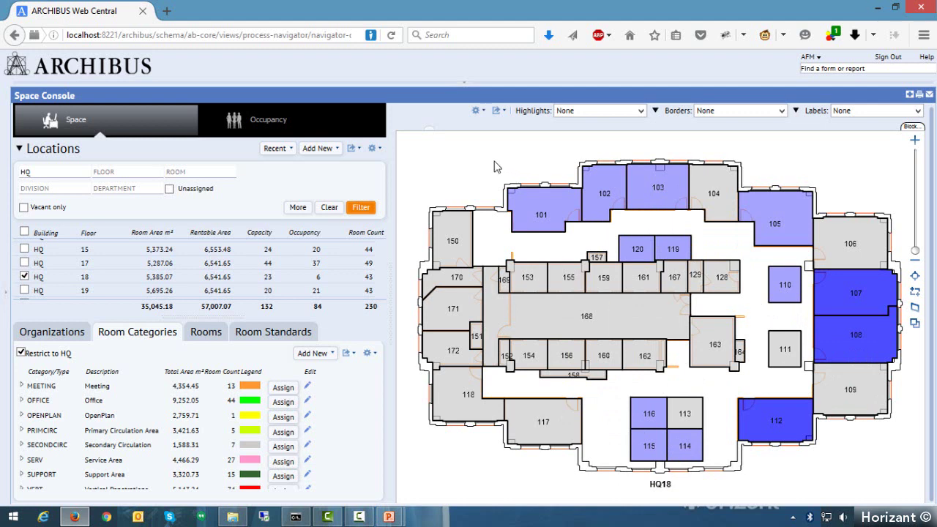
View the PDF and DOCX export options of the floor plan and examine the department labels of rooms 101 to 103
{"action": "left_click", "coordinate": [482, 117]}
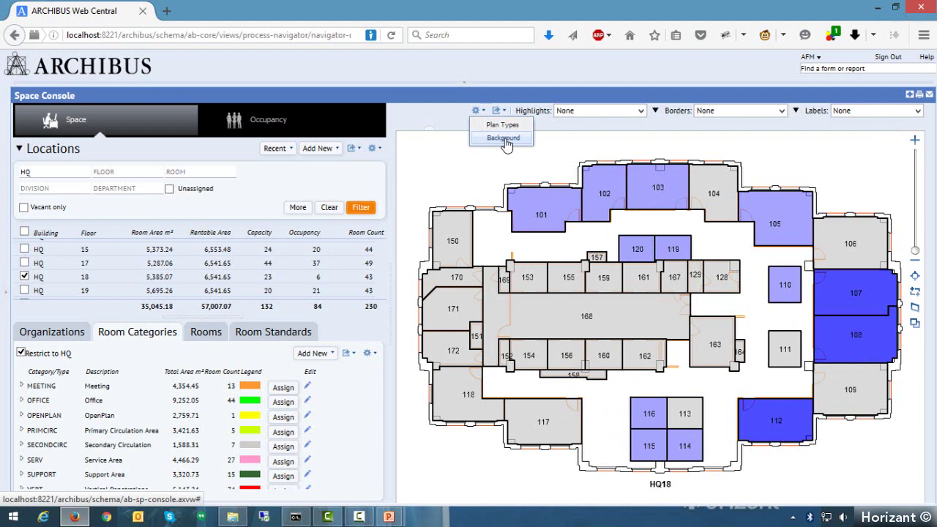
{"action": "left_click", "coordinate": [499, 111]}
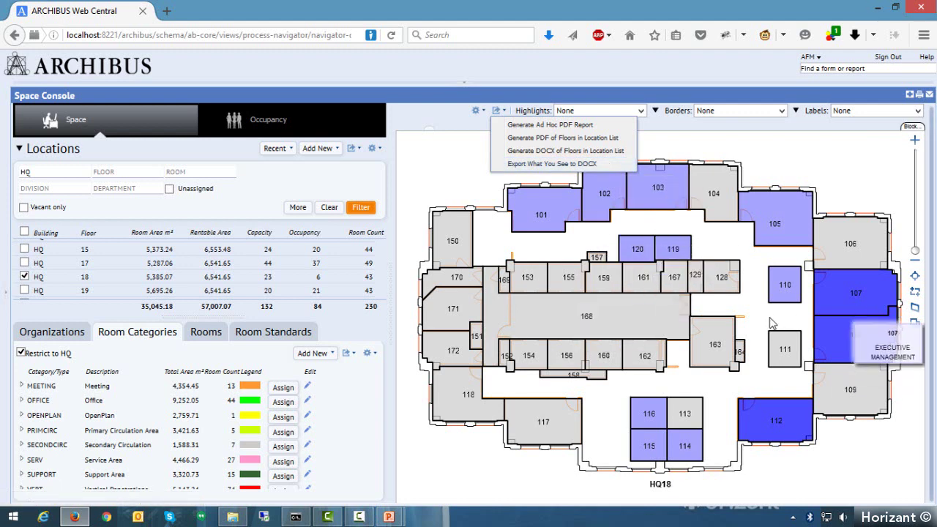
{"action": "scroll", "coordinate": [743, 342], "scroll_direction": "up", "scroll_amount": 1}
{"action": "scroll", "coordinate": [744, 342], "scroll_direction": "up", "scroll_amount": 2}
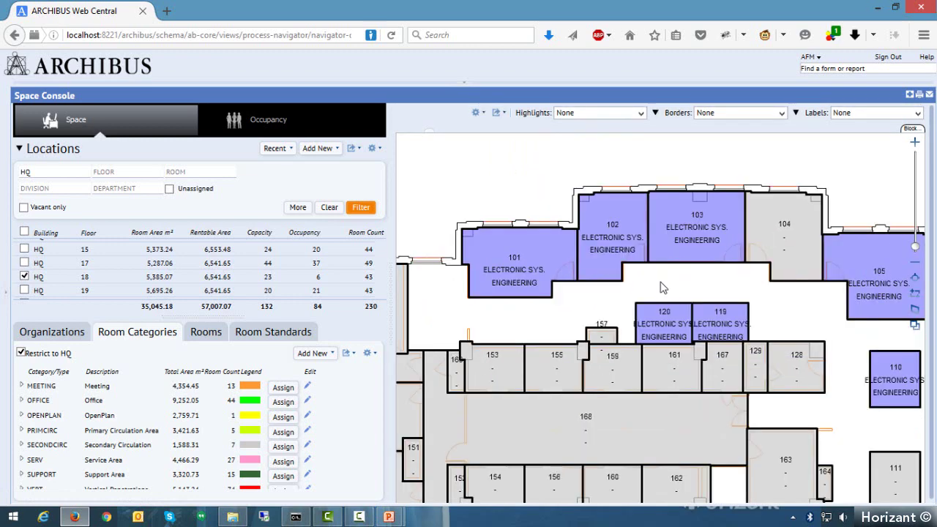
{"action": "scroll", "coordinate": [615, 317], "scroll_direction": "up", "scroll_amount": 1}
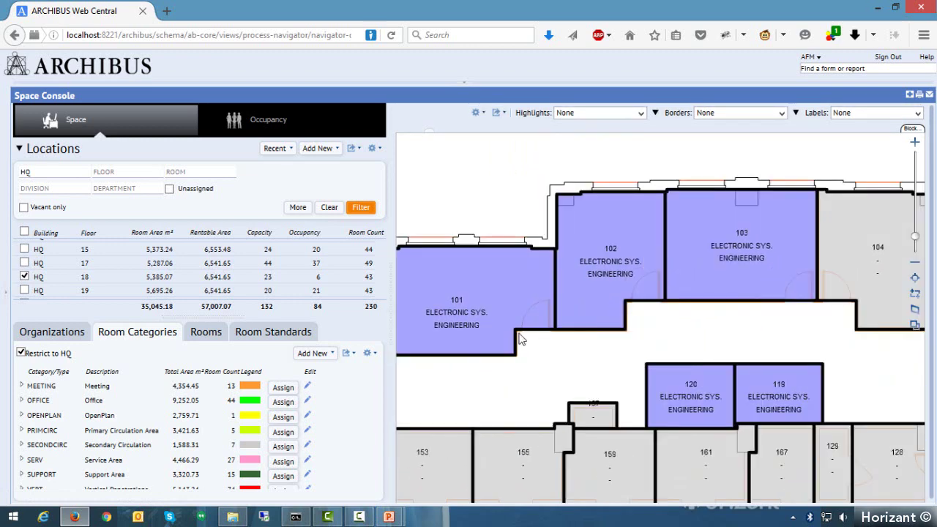
{"action": "scroll", "coordinate": [603, 333], "scroll_direction": "up", "scroll_amount": 2}
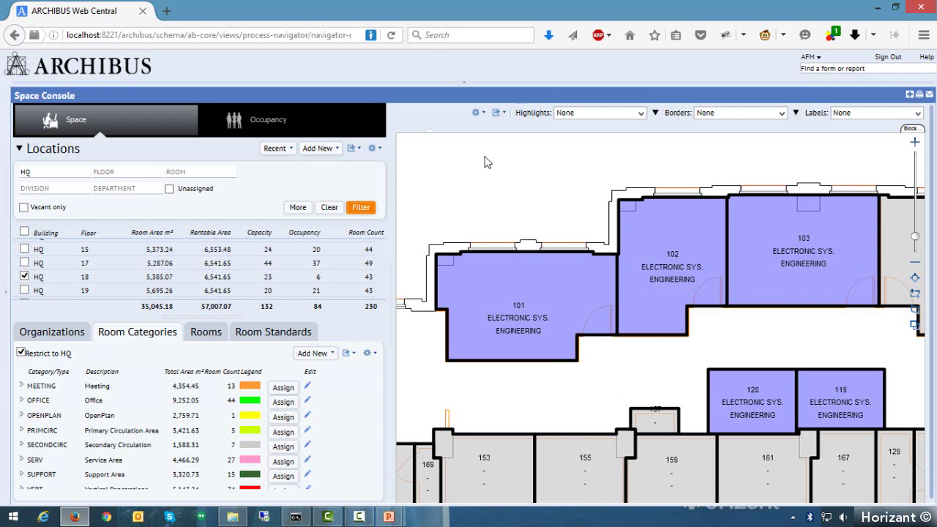
Export the currently visible part of the floor plan to DOCX and open the file in Microsoft Word
{"action": "left_click", "coordinate": [498, 112]}
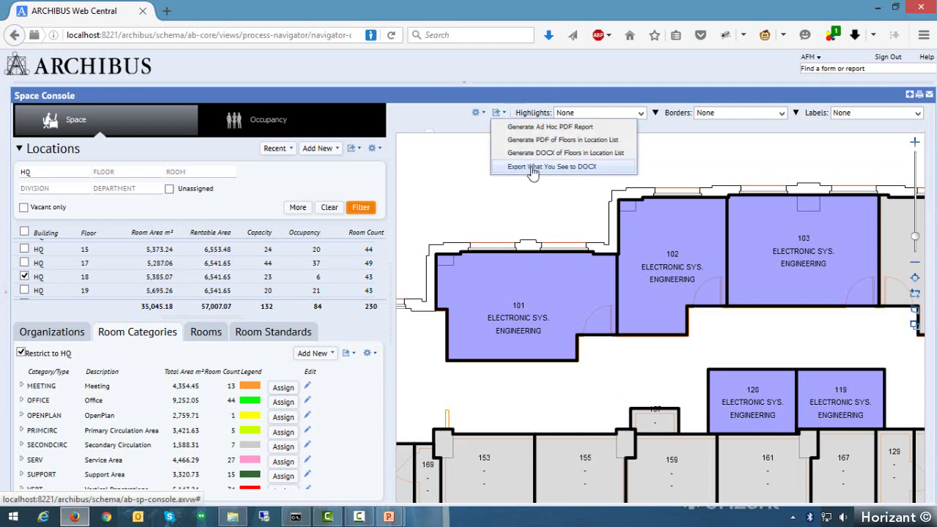
{"action": "left_click", "coordinate": [604, 173]}
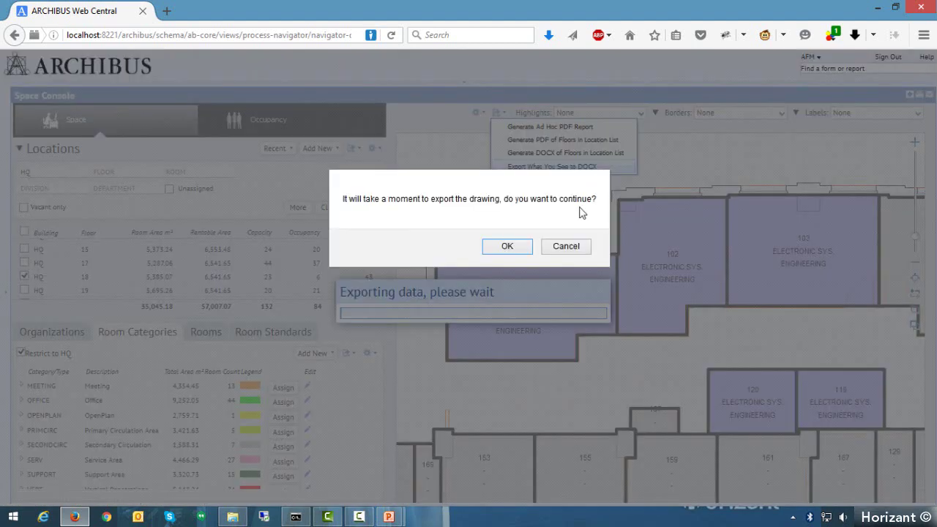
{"action": "left_click", "coordinate": [512, 248]}
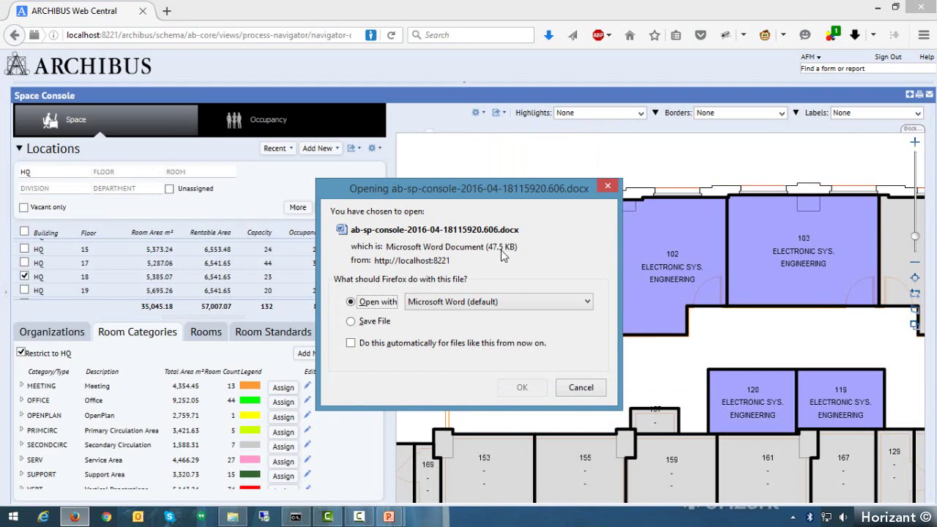
{"action": "left_click", "coordinate": [521, 387]}
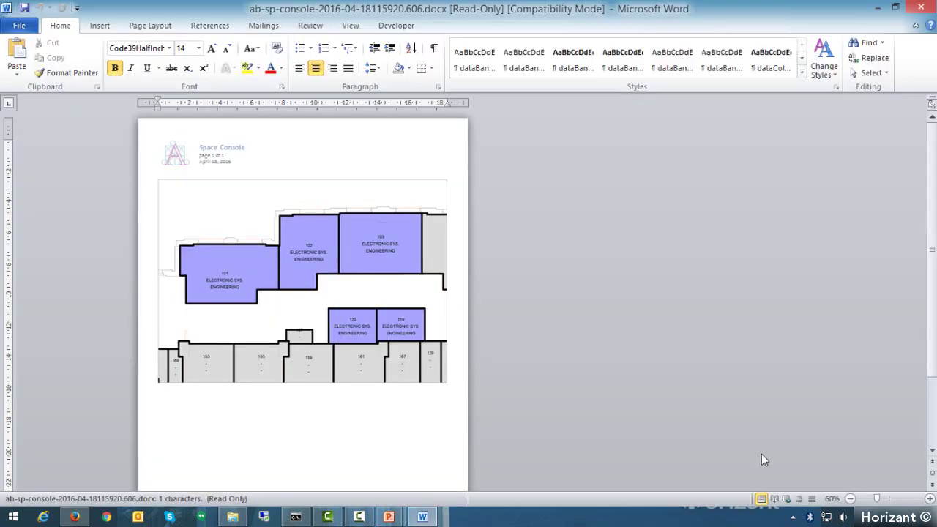
Enlarge the exported document to 90%, examine the floor plan picture in it, and close the document
{"action": "left_click", "coordinate": [930, 499]}
{"action": "left_click", "coordinate": [931, 499]}
{"action": "left_click", "coordinate": [931, 499]}
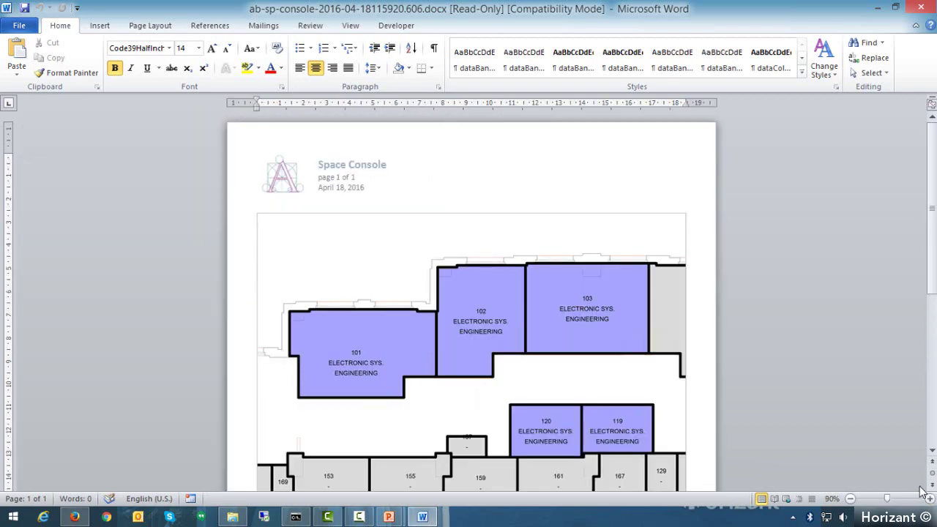
{"action": "scroll", "coordinate": [685, 351], "scroll_direction": "down", "scroll_amount": 1}
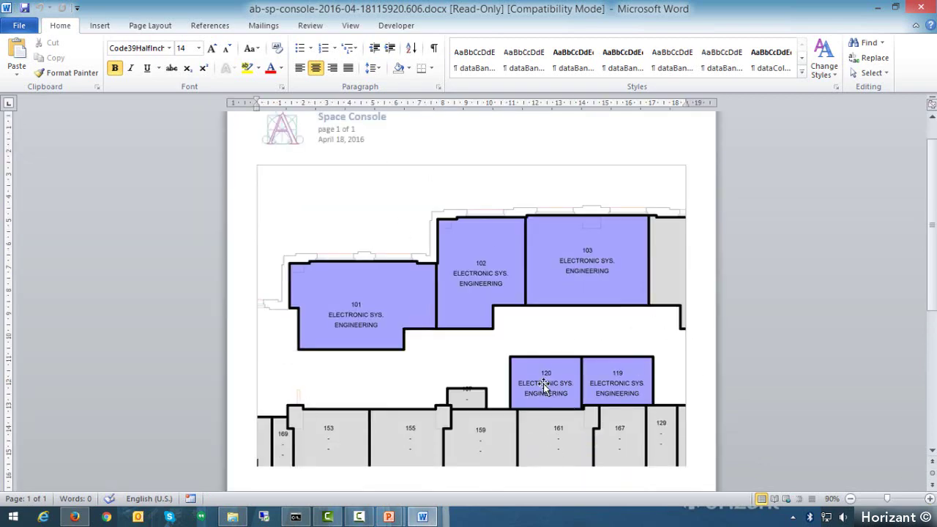
{"action": "left_click", "coordinate": [513, 276]}
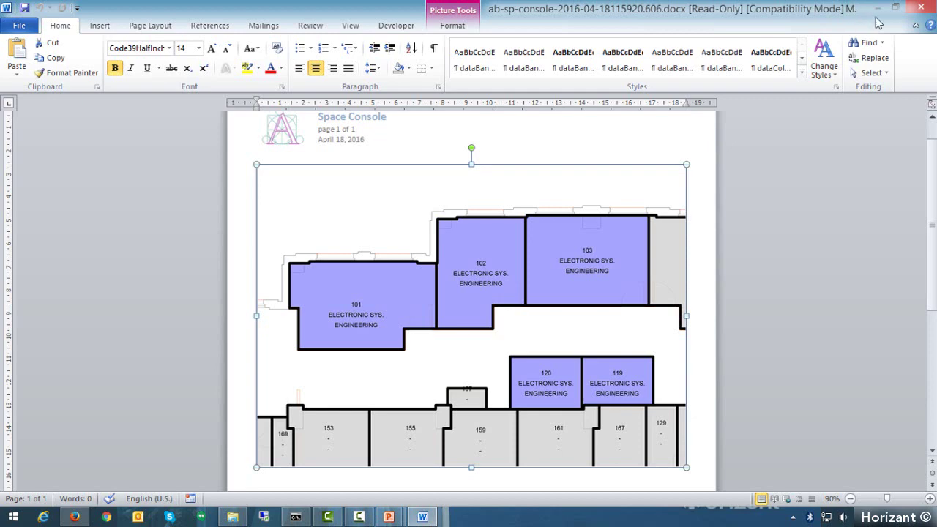
{"action": "left_click", "coordinate": [919, 8]}
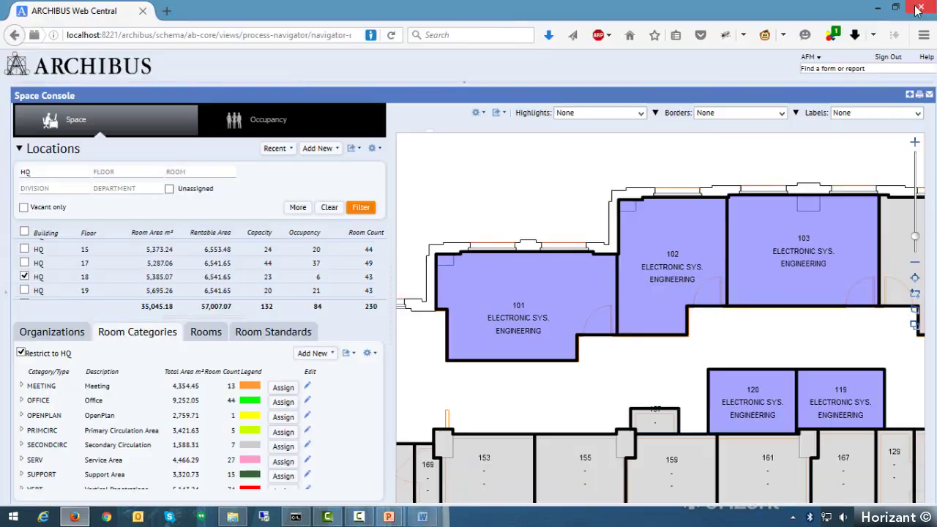
Generate a DOCX report of the floors in the location list and open the resulting file in Microsoft Word
{"action": "left_click", "coordinate": [497, 113]}
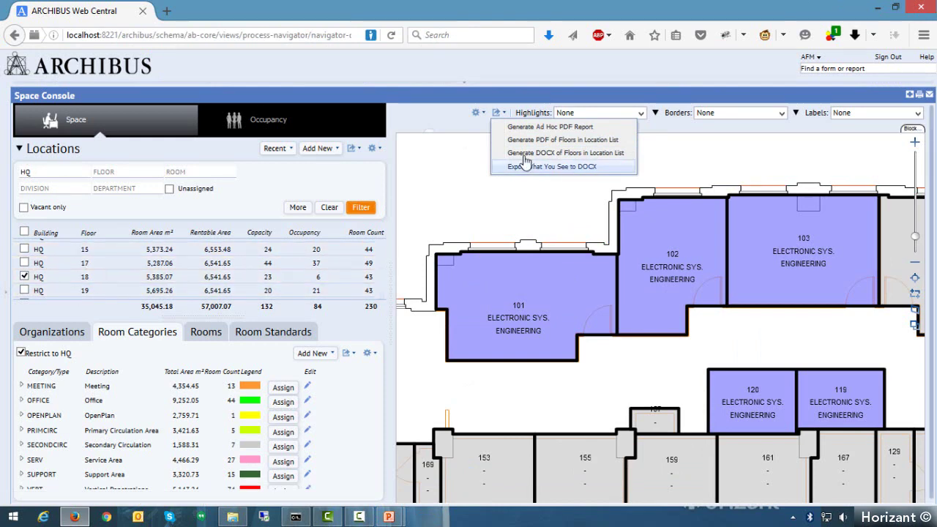
{"action": "left_click", "coordinate": [618, 160]}
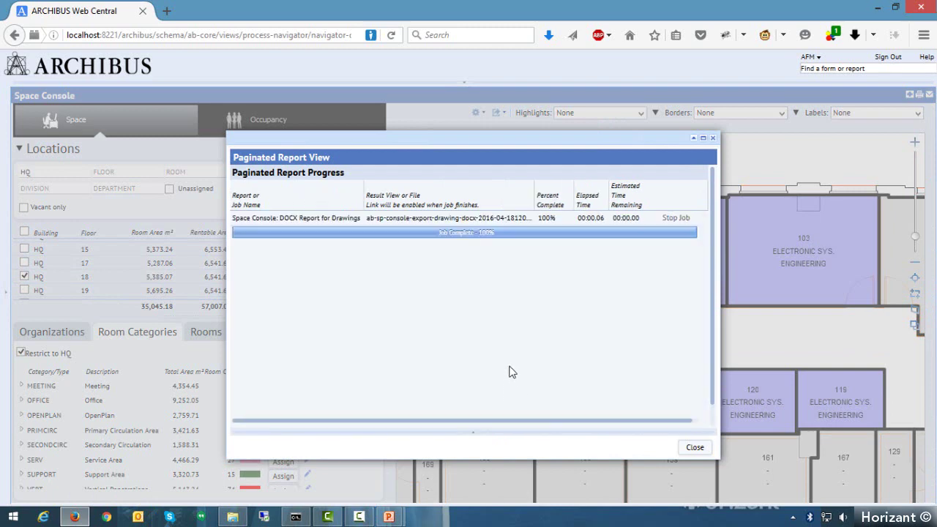
{"action": "left_click", "coordinate": [443, 223]}
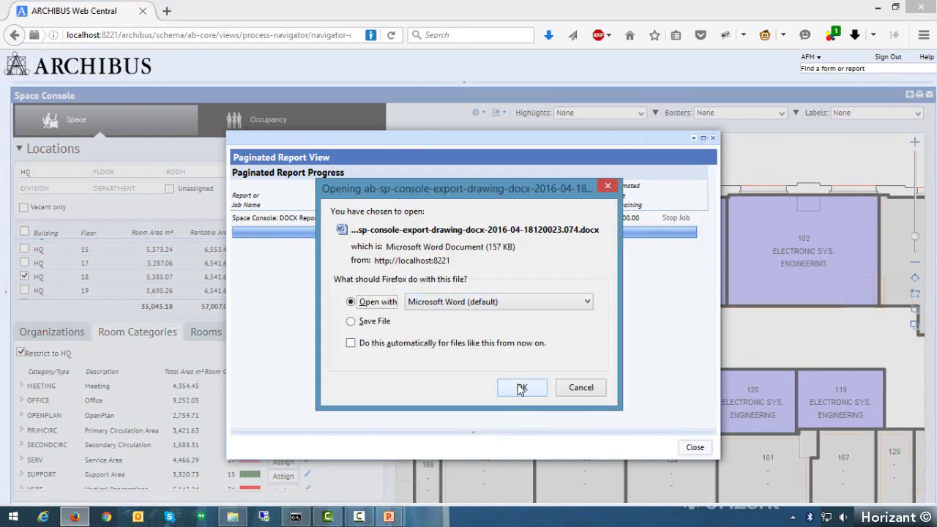
{"action": "left_click", "coordinate": [520, 388]}
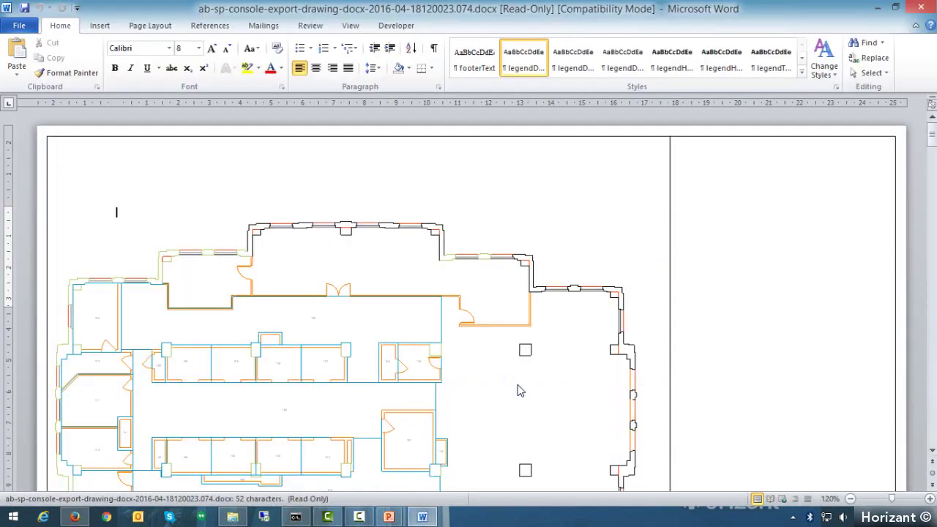
Look through the report's floor plan pages for the Headquarters floors, and close the document and the report progress window
{"action": "scroll", "coordinate": [611, 333], "scroll_direction": "down", "scroll_amount": 10}
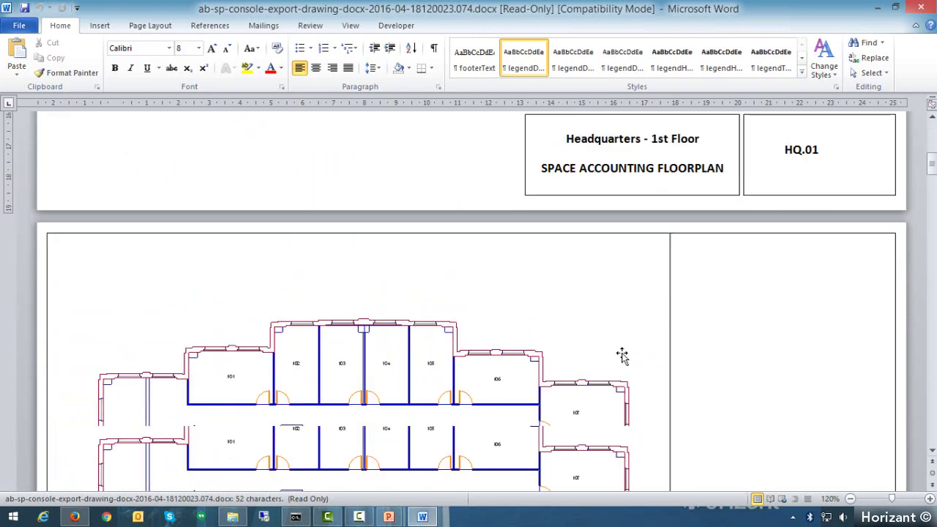
{"action": "scroll", "coordinate": [600, 374], "scroll_direction": "down", "scroll_amount": 20}
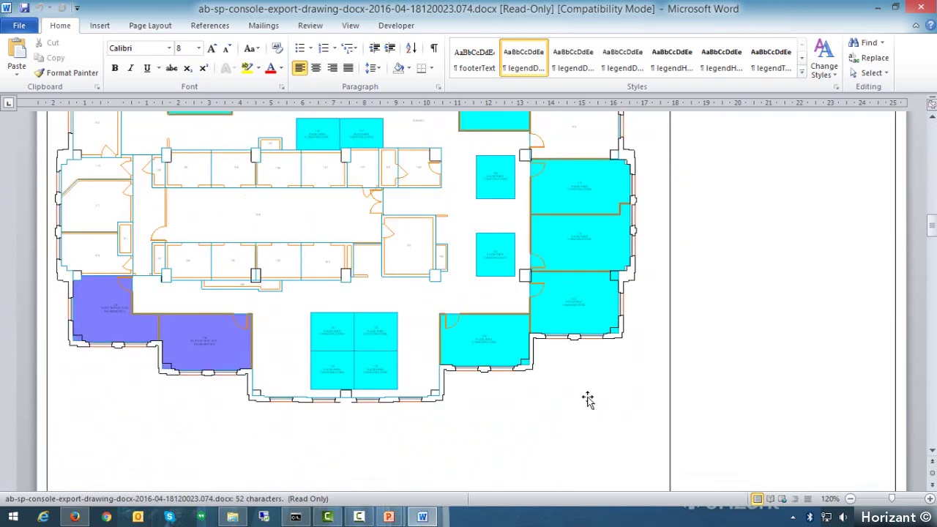
{"action": "scroll", "coordinate": [589, 399], "scroll_direction": "down", "scroll_amount": 20}
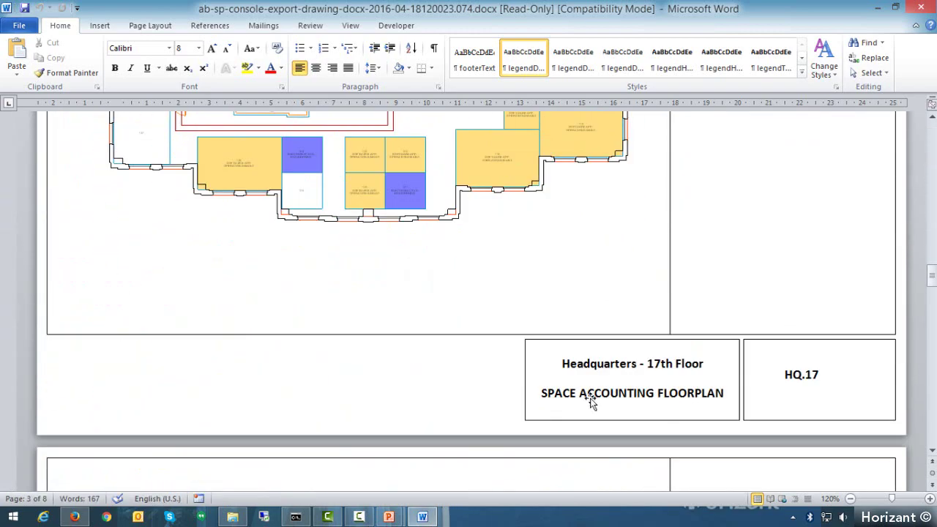
{"action": "scroll", "coordinate": [592, 401], "scroll_direction": "down", "scroll_amount": 10}
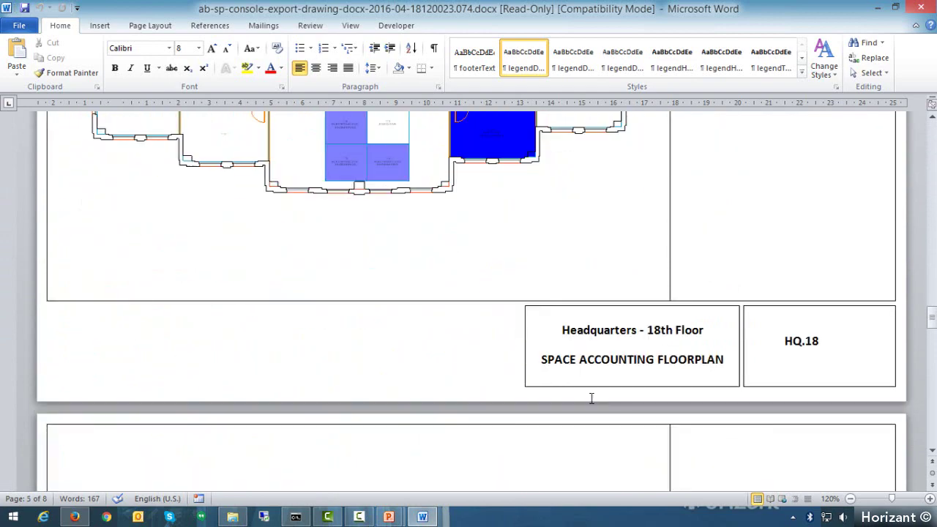
{"action": "scroll", "coordinate": [592, 398], "scroll_direction": "down", "scroll_amount": 10}
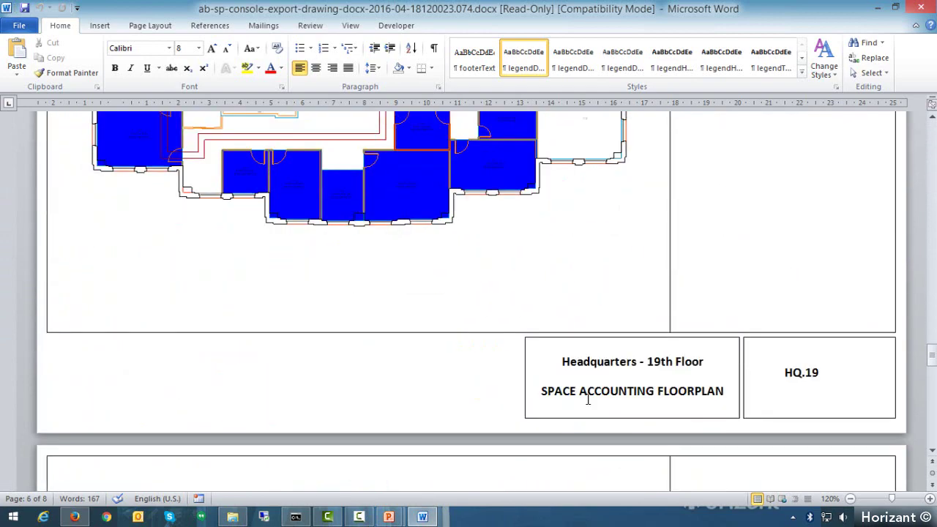
{"action": "scroll", "coordinate": [588, 399], "scroll_direction": "down", "scroll_amount": 5}
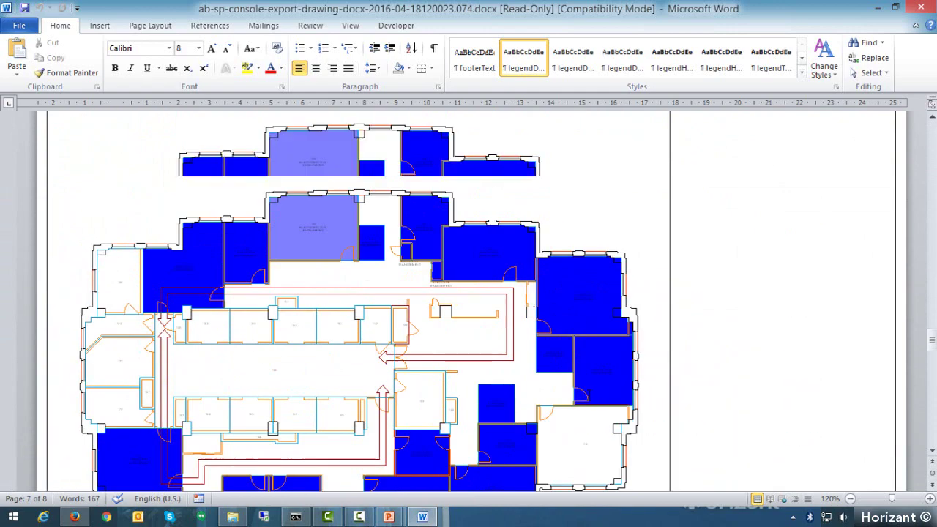
{"action": "scroll", "coordinate": [593, 389], "scroll_direction": "up", "scroll_amount": 10}
{"action": "scroll", "coordinate": [662, 366], "scroll_direction": "down", "scroll_amount": 2}
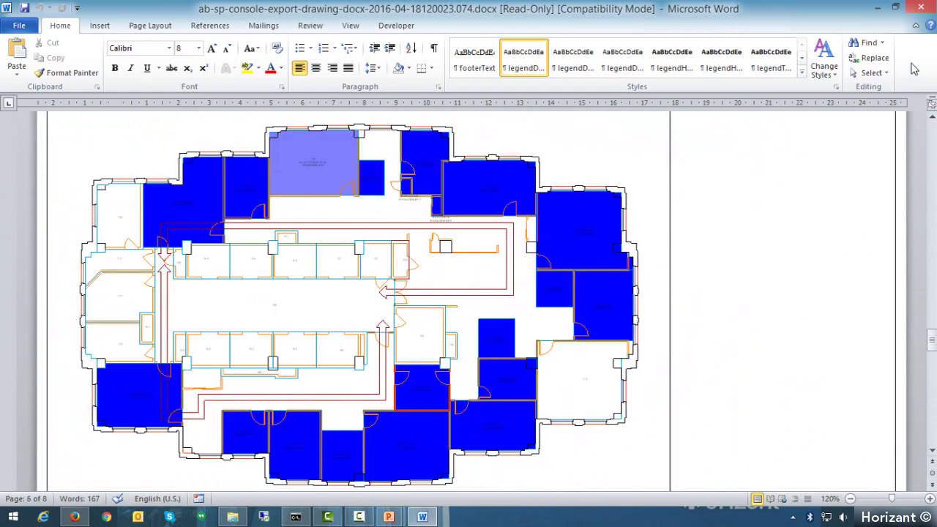
{"action": "left_click", "coordinate": [919, 9]}
{"action": "left_click", "coordinate": [713, 139]}
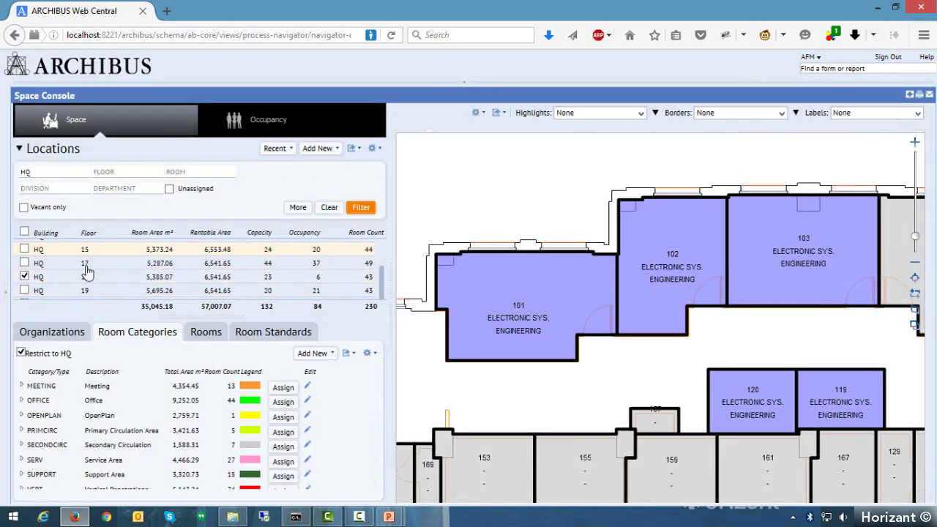
Start an Ad Hoc PDF Report using a different scale for each drawing instead of a consistent scale
{"action": "left_click", "coordinate": [498, 113]}
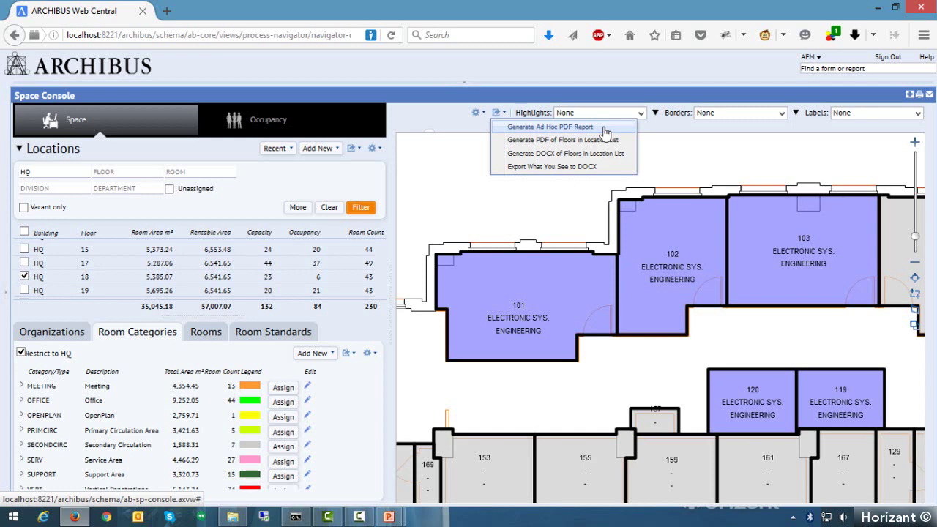
{"action": "left_click", "coordinate": [604, 129]}
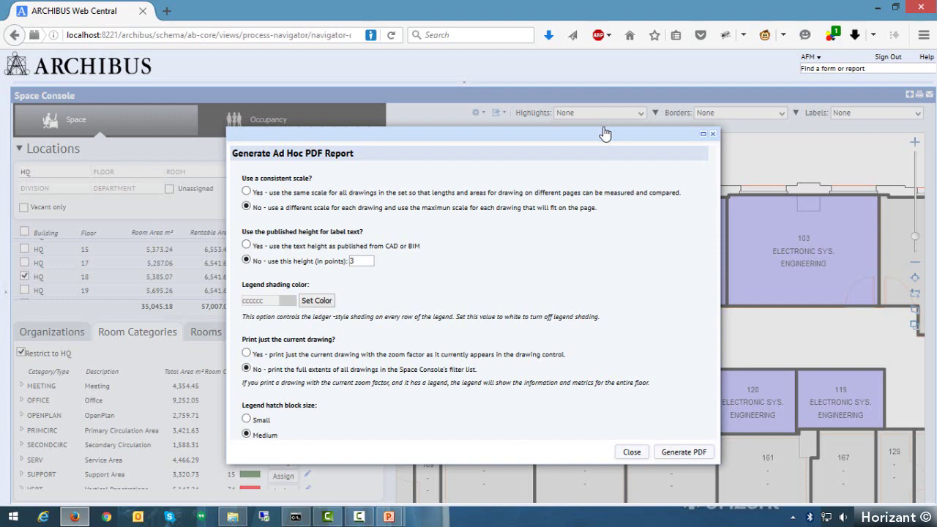
{"action": "left_click_drag", "start_coordinate": [245, 179], "coordinate": [326, 183]}
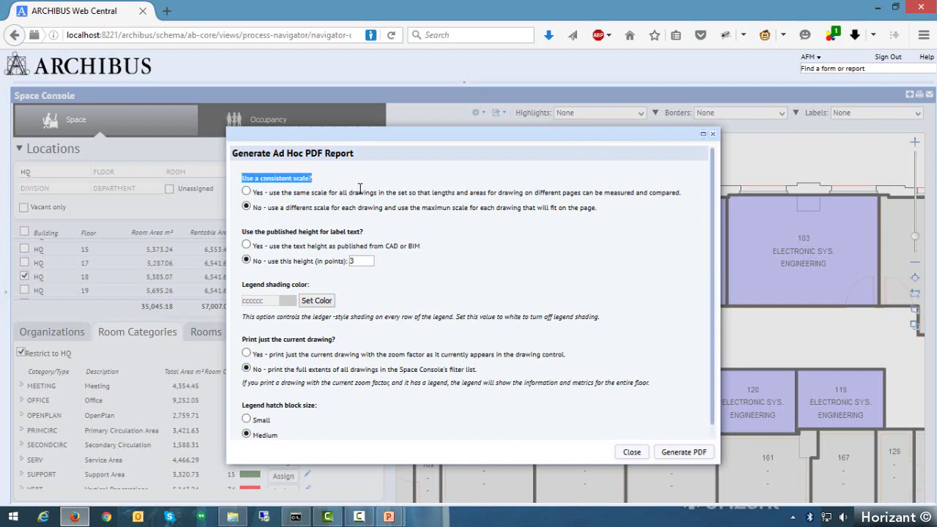
{"action": "left_click", "coordinate": [359, 181]}
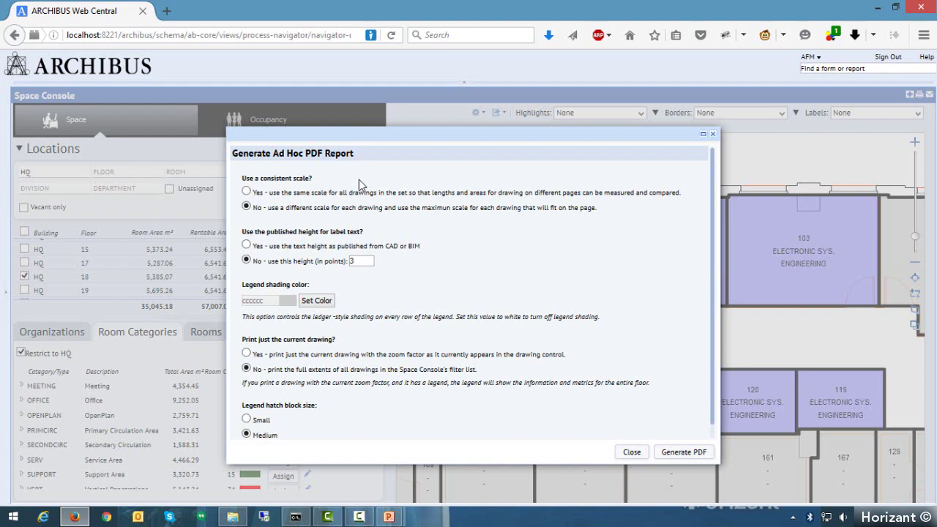
{"action": "left_click", "coordinate": [247, 191]}
{"action": "left_click", "coordinate": [246, 207]}
Set the report's label text height to 6 points instead of using the published height
{"action": "left_click_drag", "start_coordinate": [255, 232], "coordinate": [364, 231]}
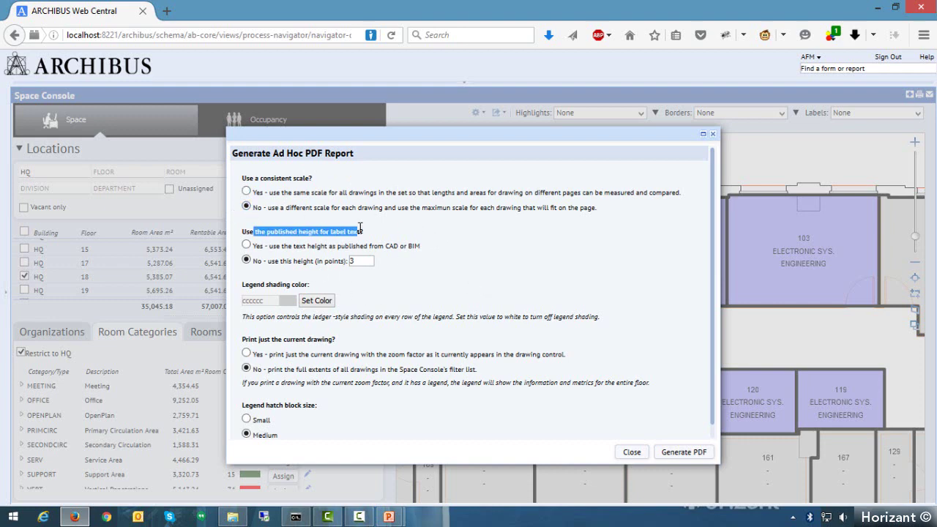
{"action": "left_click", "coordinate": [370, 233]}
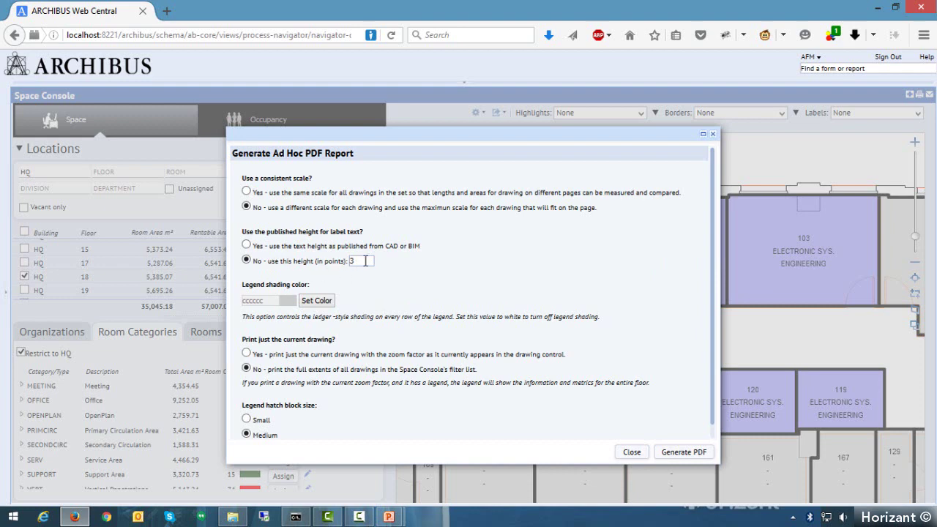
{"action": "double_click", "coordinate": [365, 260]}
{"action": "type", "text": "6"}
Set the report's legend shading color to the green 99FF00
{"action": "left_click_drag", "start_coordinate": [252, 284], "coordinate": [333, 298]}
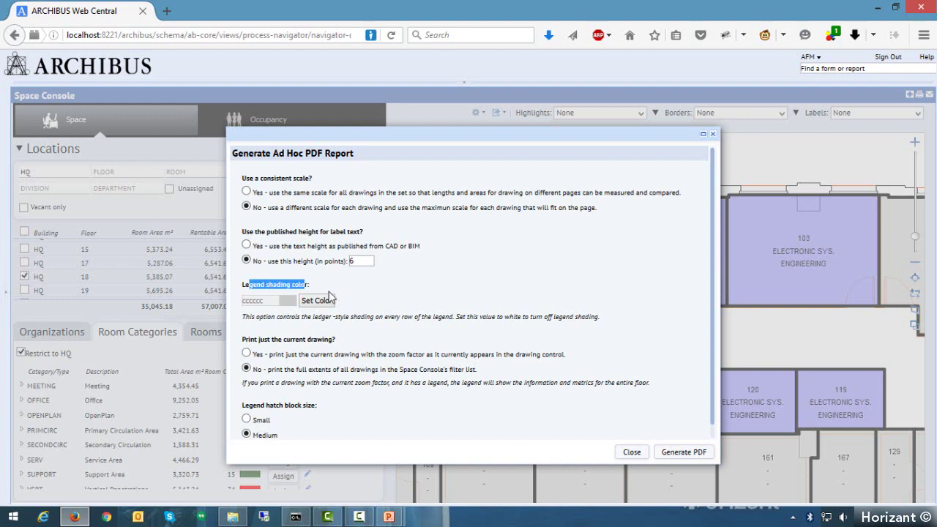
{"action": "left_click", "coordinate": [340, 291]}
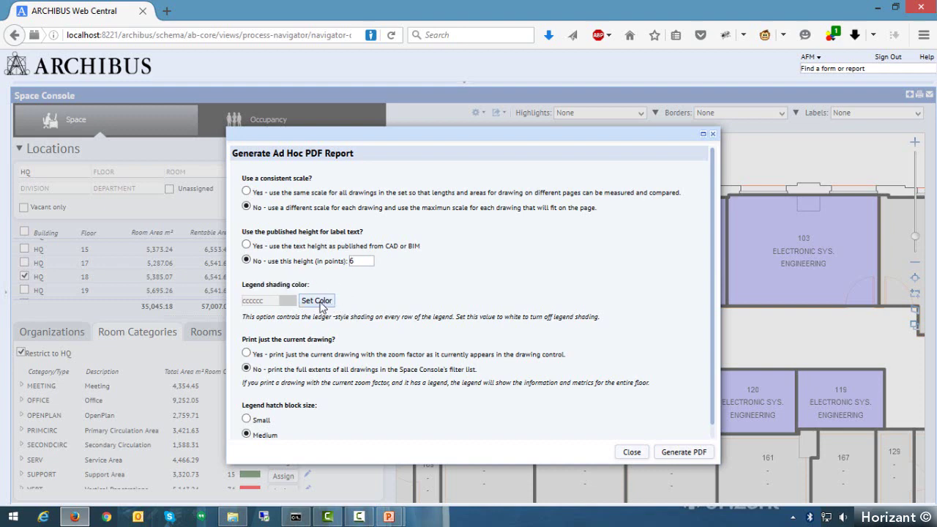
{"action": "left_click", "coordinate": [321, 304]}
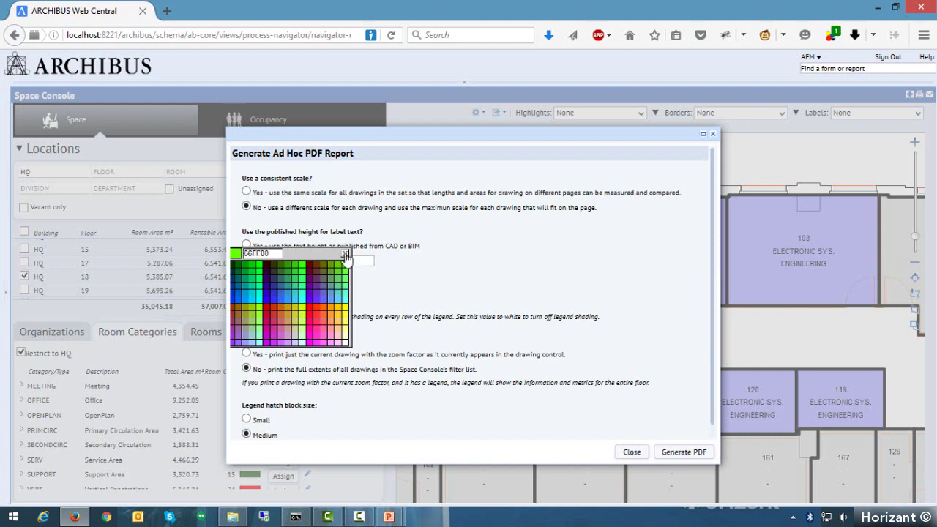
{"action": "left_click", "coordinate": [401, 297]}
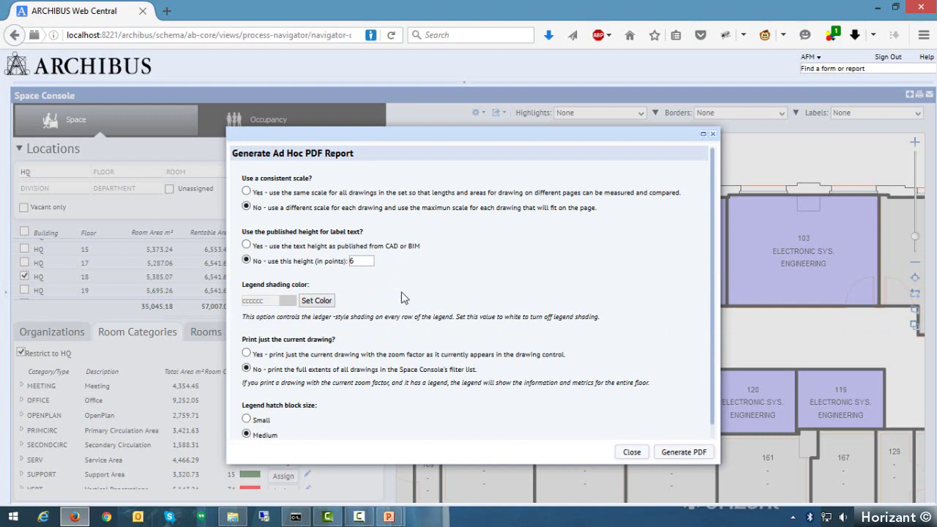
{"action": "left_click", "coordinate": [320, 300]}
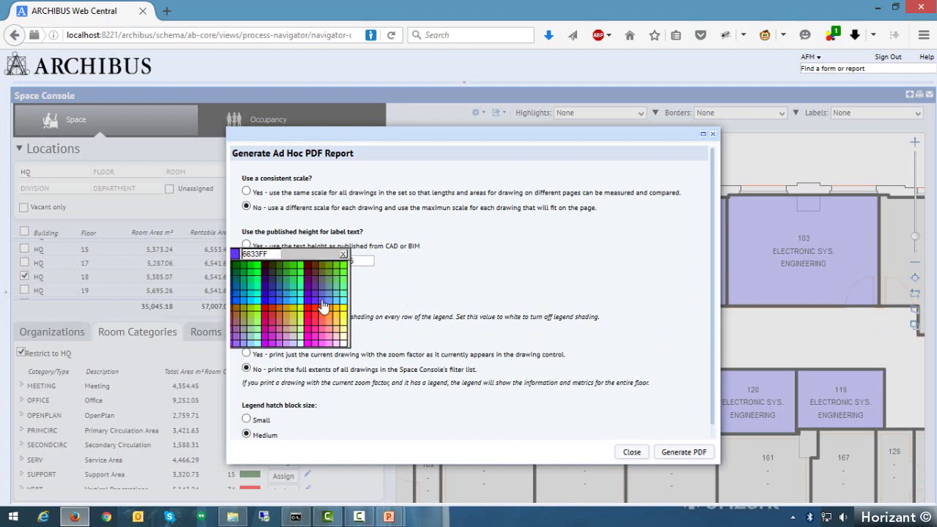
{"action": "left_click", "coordinate": [260, 315]}
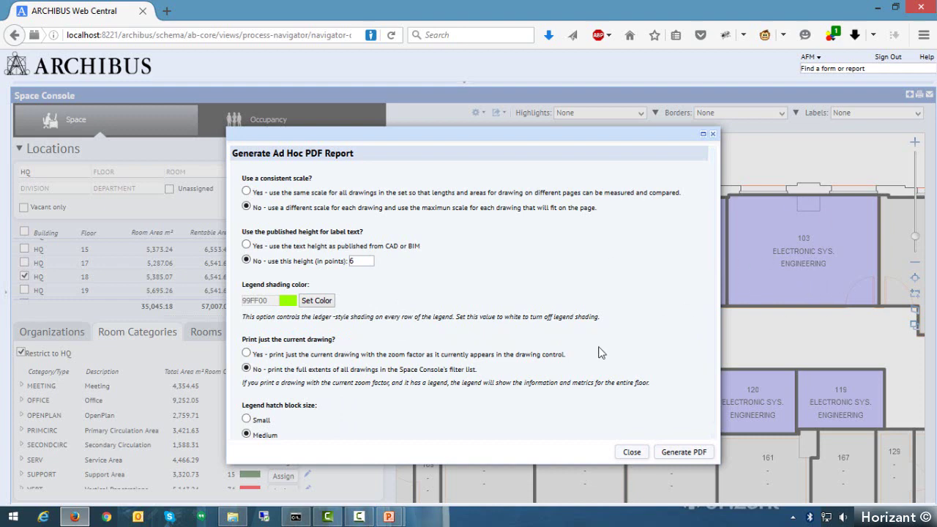
Choose to print the full extents of all drawings in the filter list, and view the legend hatch block size options
{"action": "left_click", "coordinate": [247, 355]}
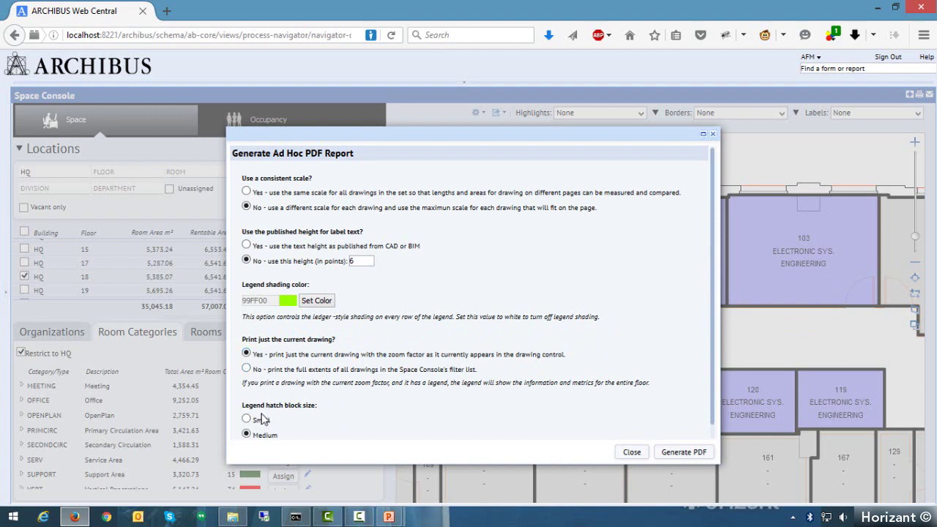
{"action": "left_click", "coordinate": [246, 368]}
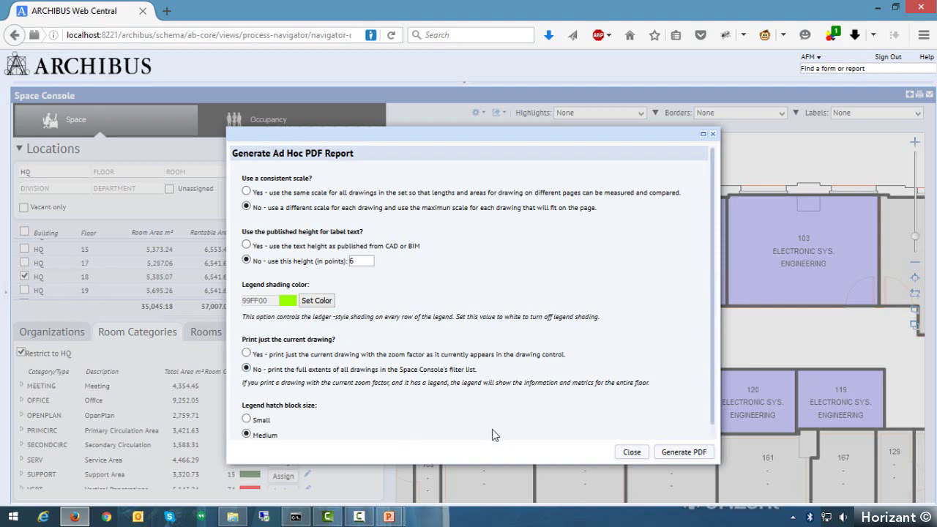
{"action": "scroll", "coordinate": [472, 388], "scroll_direction": "down", "scroll_amount": 1}
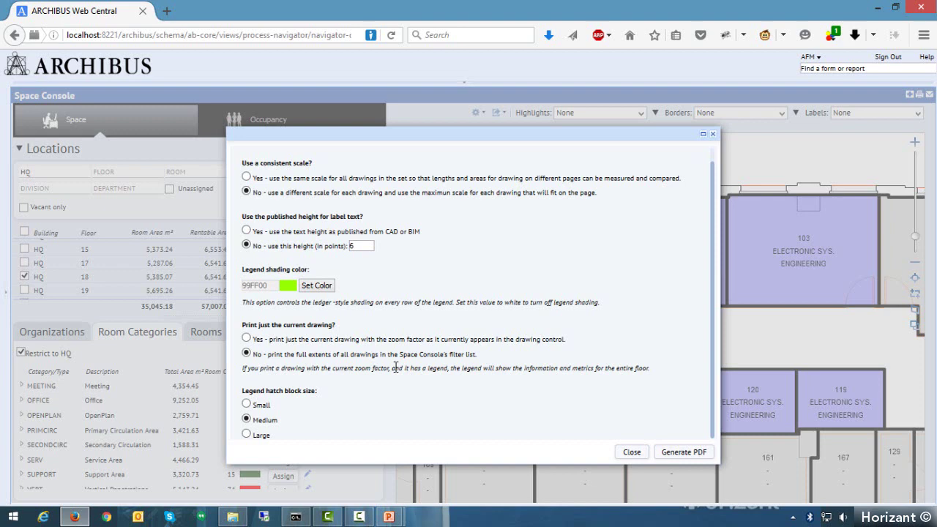
Generate the Ad Hoc PDF Report with the chosen options and open the resulting PDF file
{"action": "scroll", "coordinate": [485, 406], "scroll_direction": "up", "scroll_amount": 1}
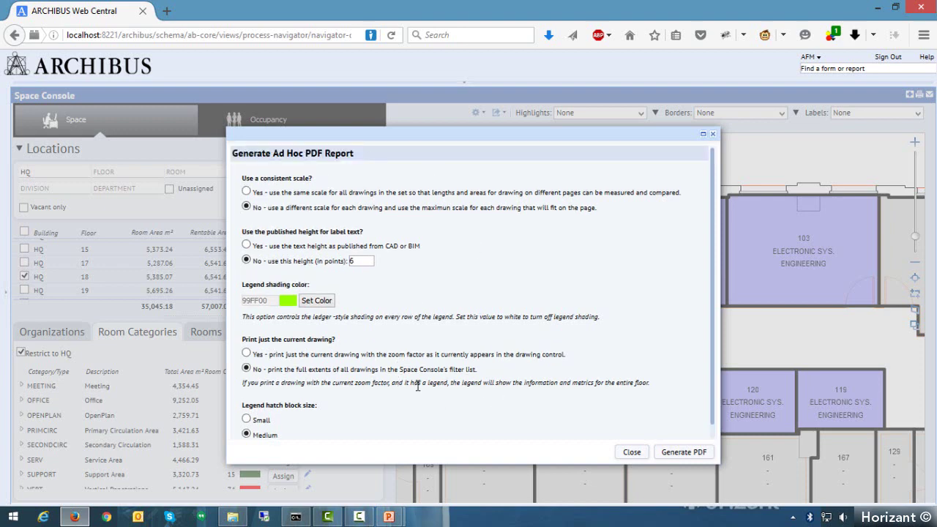
{"action": "left_click", "coordinate": [686, 454]}
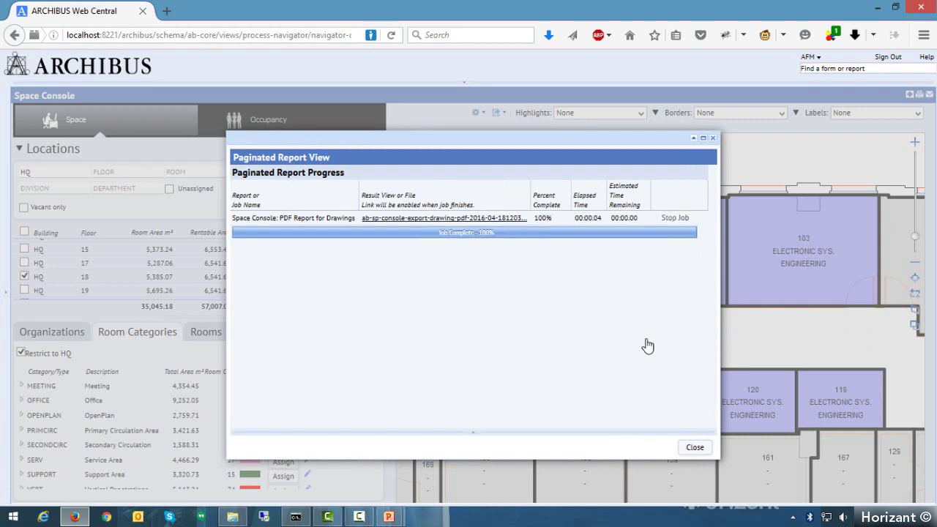
{"action": "left_click", "coordinate": [464, 218]}
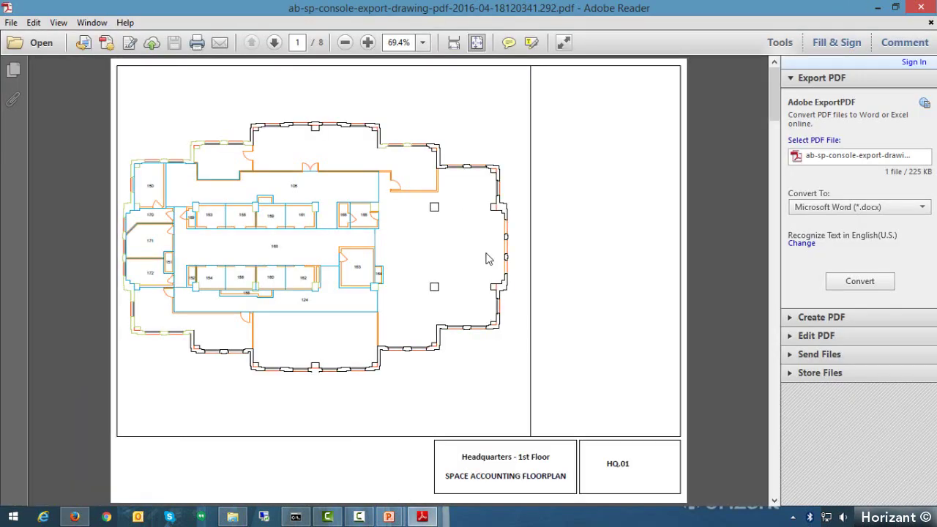
Look through the PDF report's floor plans and legends up to HQ's 18th floor, and return to the Space Console's export options
{"action": "scroll", "coordinate": [487, 257], "scroll_direction": "down", "scroll_amount": 1}
{"action": "scroll", "coordinate": [487, 258], "scroll_direction": "down", "scroll_amount": 1}
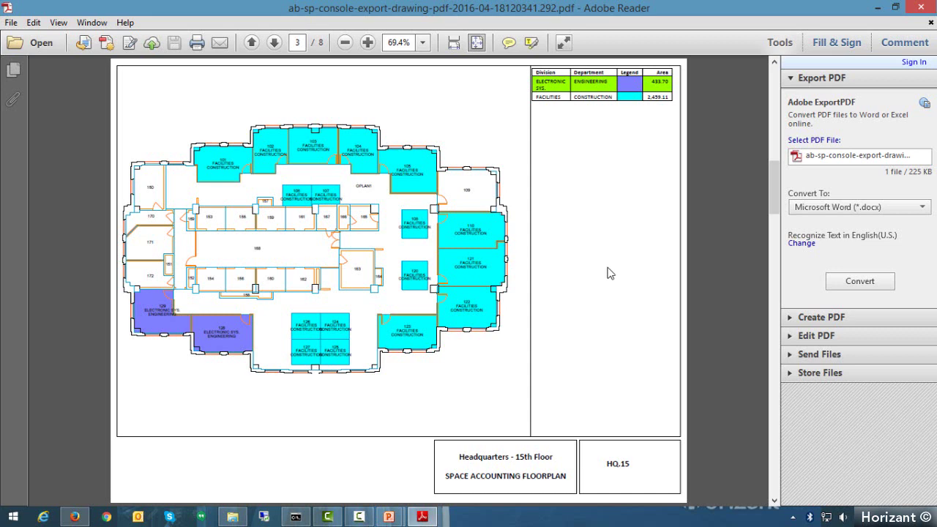
{"action": "scroll", "coordinate": [608, 272], "scroll_direction": "down", "scroll_amount": 2}
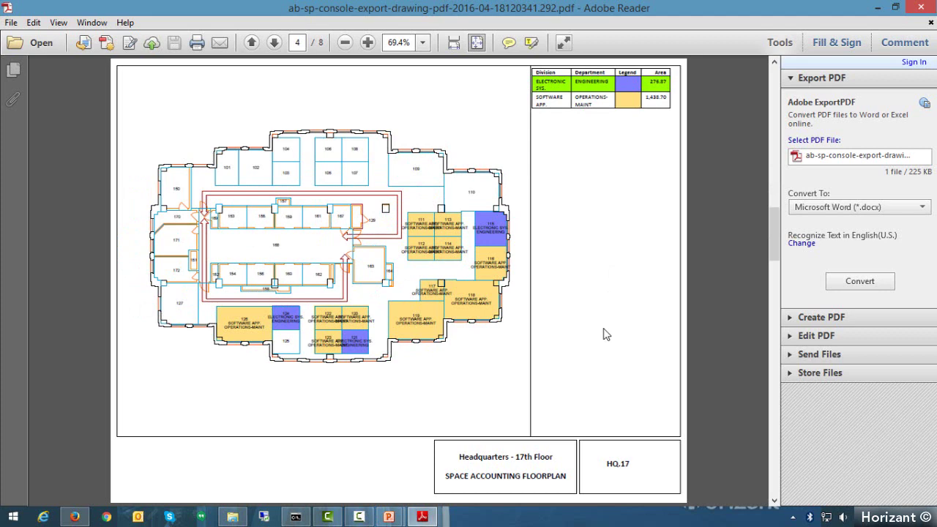
{"action": "scroll", "coordinate": [640, 325], "scroll_direction": "down", "scroll_amount": 2}
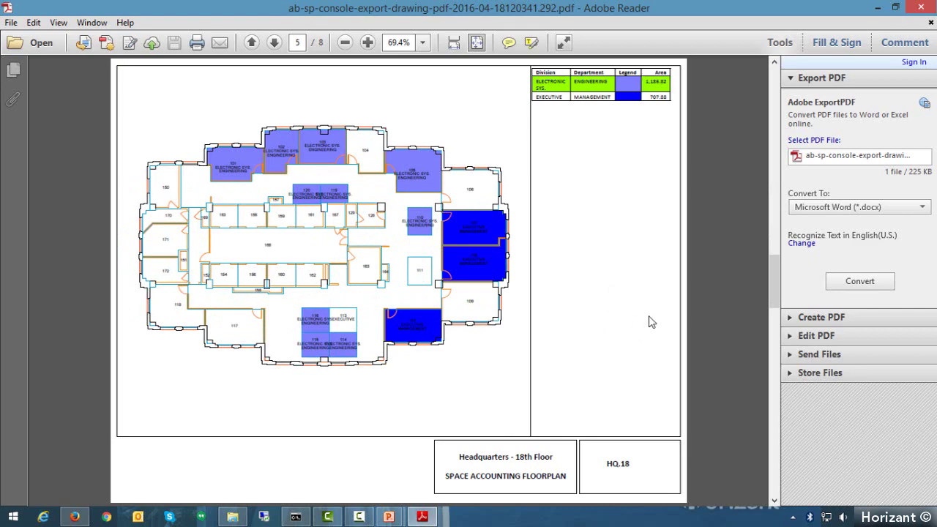
{"action": "left_click", "coordinate": [921, 7]}
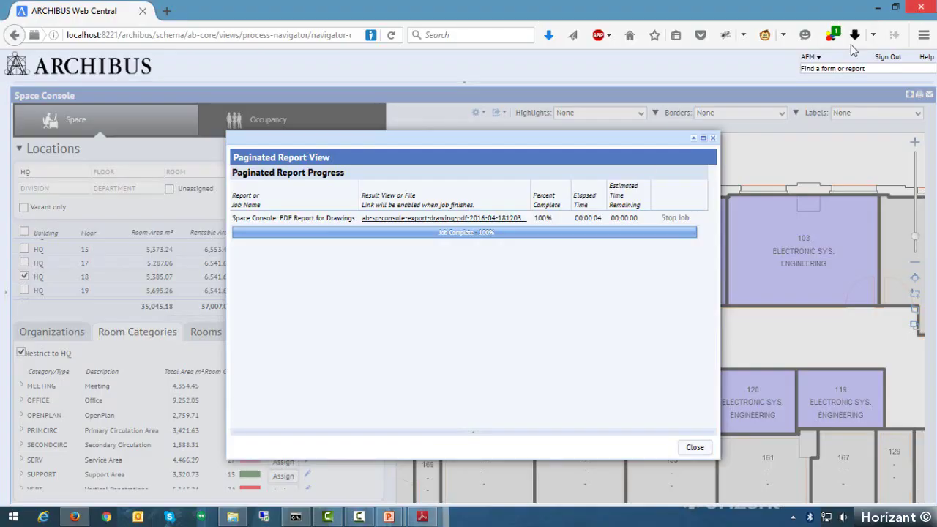
{"action": "left_click", "coordinate": [713, 137]}
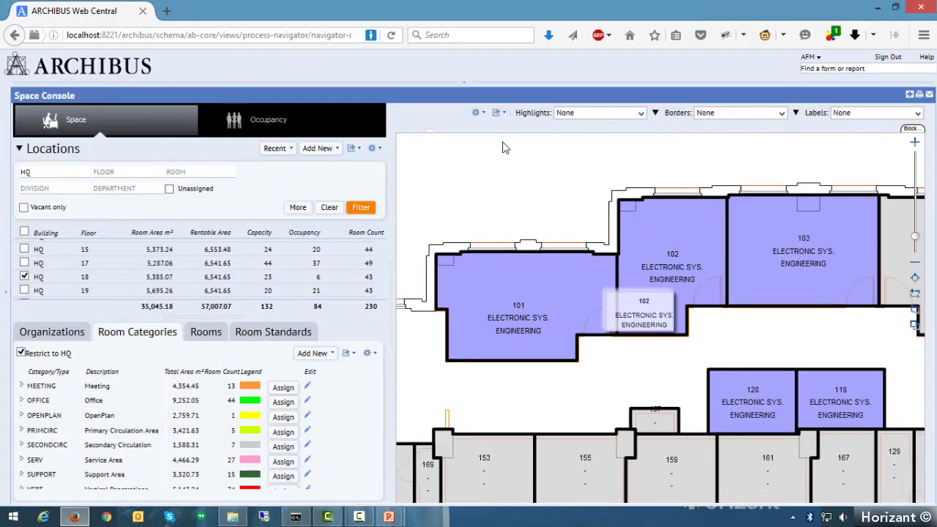
{"action": "left_click", "coordinate": [504, 114]}
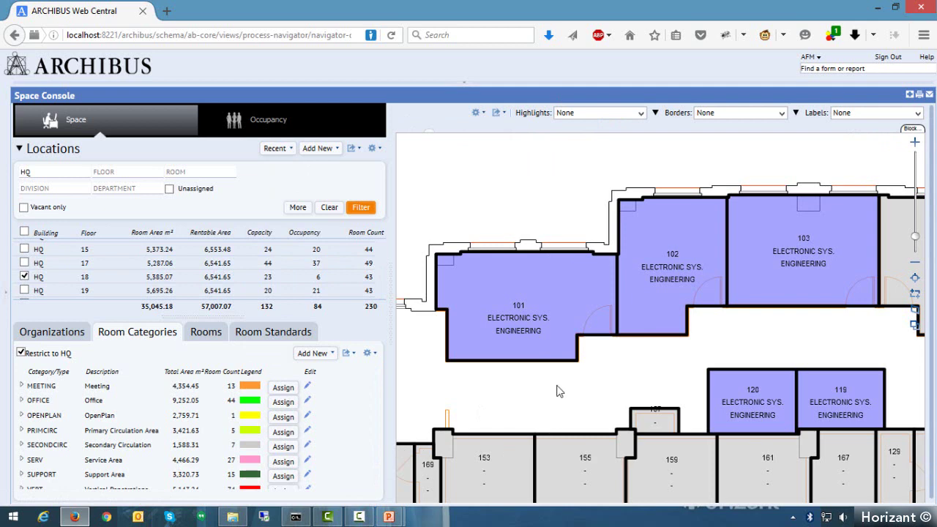
Select rooms 101, 102 and 103 on the floor 18 plan
{"action": "left_click_drag", "start_coordinate": [564, 356], "coordinate": [519, 370]}
{"action": "left_click", "coordinate": [517, 366]}
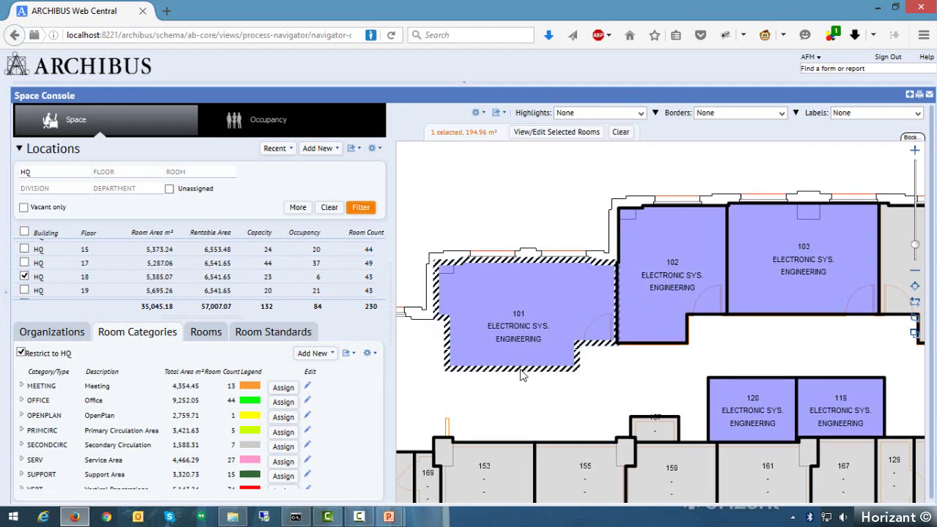
{"action": "left_click_drag", "start_coordinate": [671, 277], "coordinate": [672, 283]}
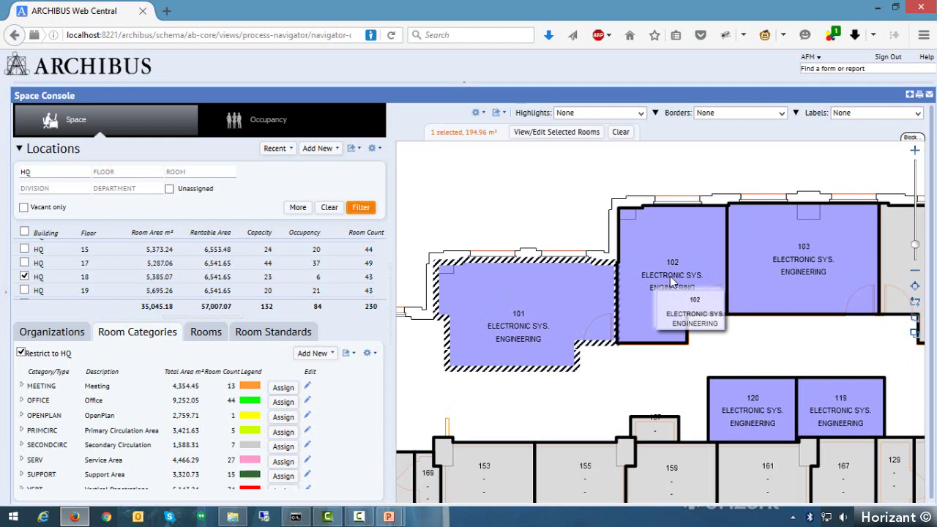
{"action": "left_click_drag", "start_coordinate": [671, 279], "coordinate": [439, 307]}
{"action": "left_click_drag", "start_coordinate": [594, 262], "coordinate": [579, 373]}
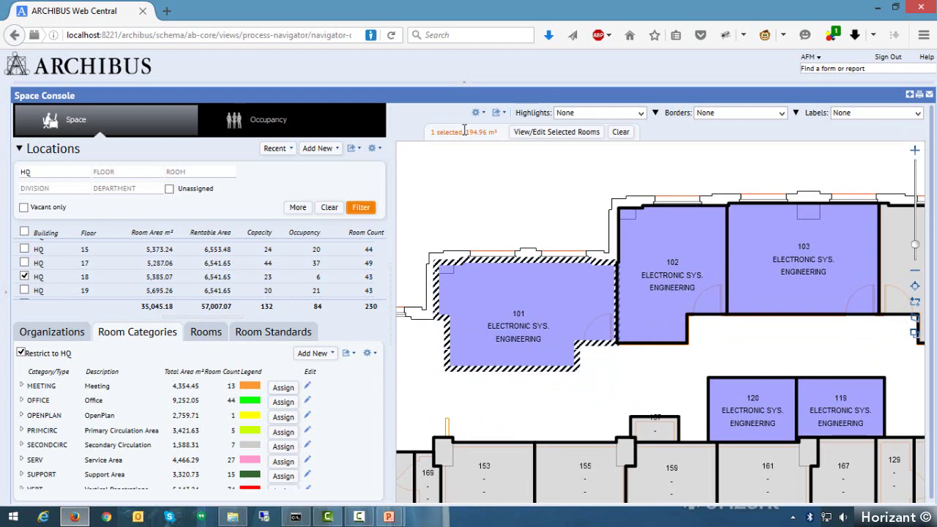
{"action": "left_click", "coordinate": [670, 277]}
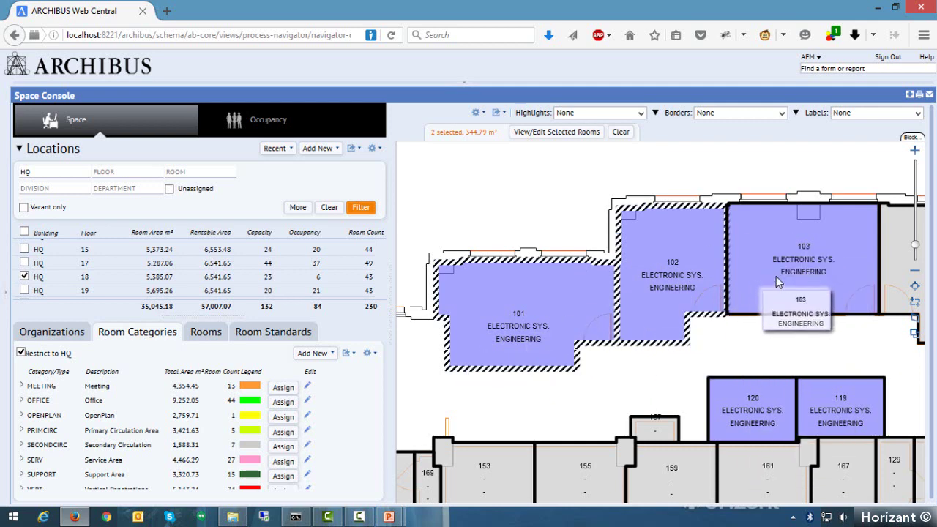
{"action": "left_click", "coordinate": [798, 262]}
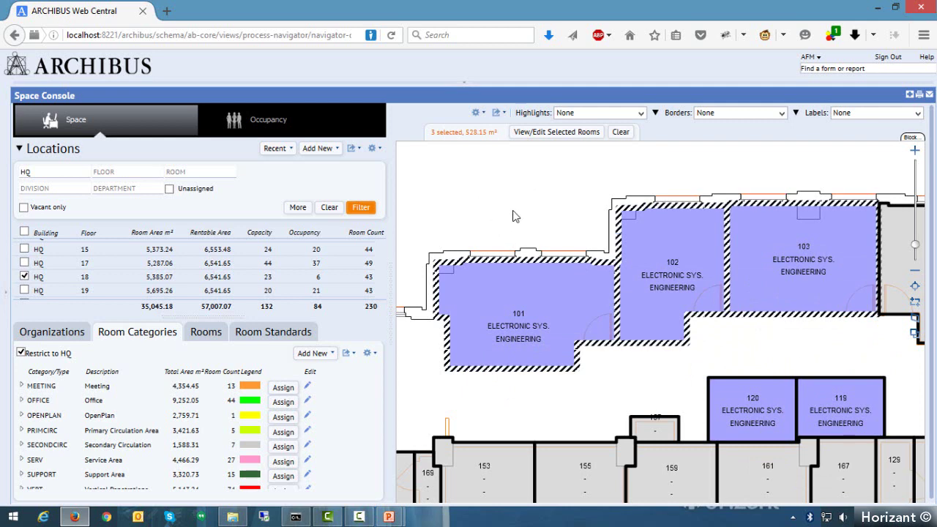
Open the details of the selected rooms and mark rooms 101, 102 and 103 to view their shared edit form
{"action": "left_click", "coordinate": [555, 133]}
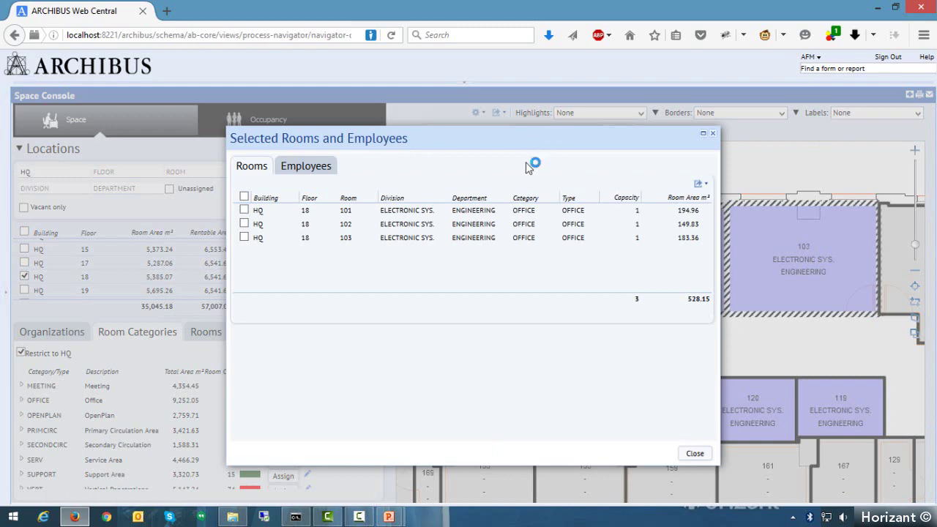
{"action": "left_click", "coordinate": [245, 211]}
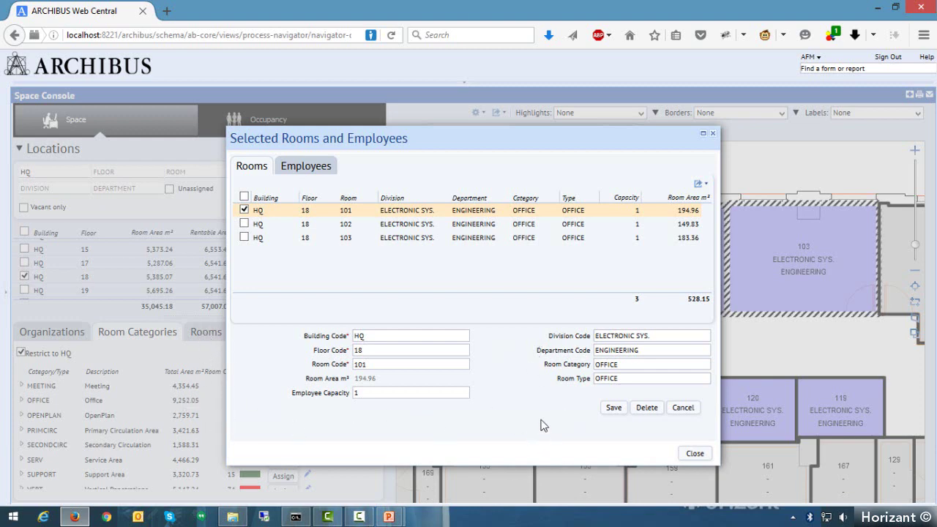
{"action": "left_click", "coordinate": [243, 223]}
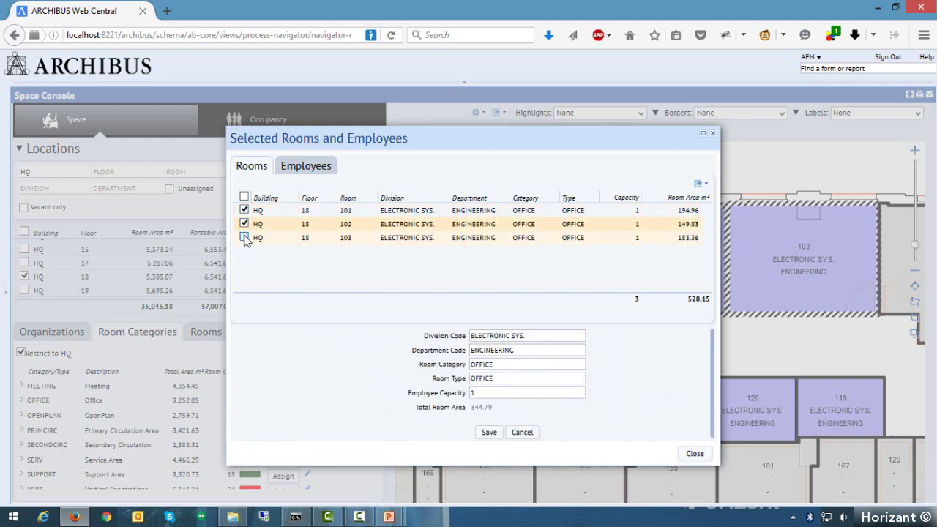
{"action": "left_click", "coordinate": [244, 237]}
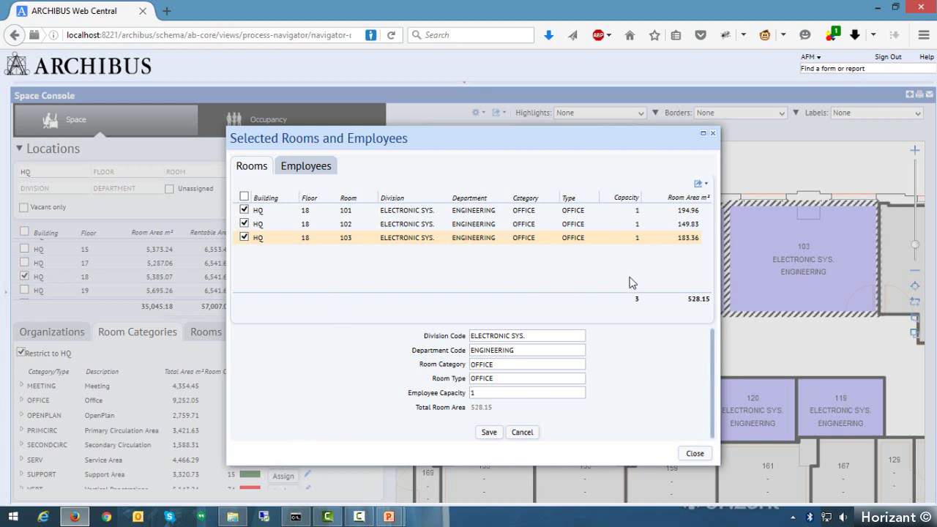
View the export options and the employee list for the selected rooms, and close the dialog without saving changes
{"action": "left_click", "coordinate": [703, 185]}
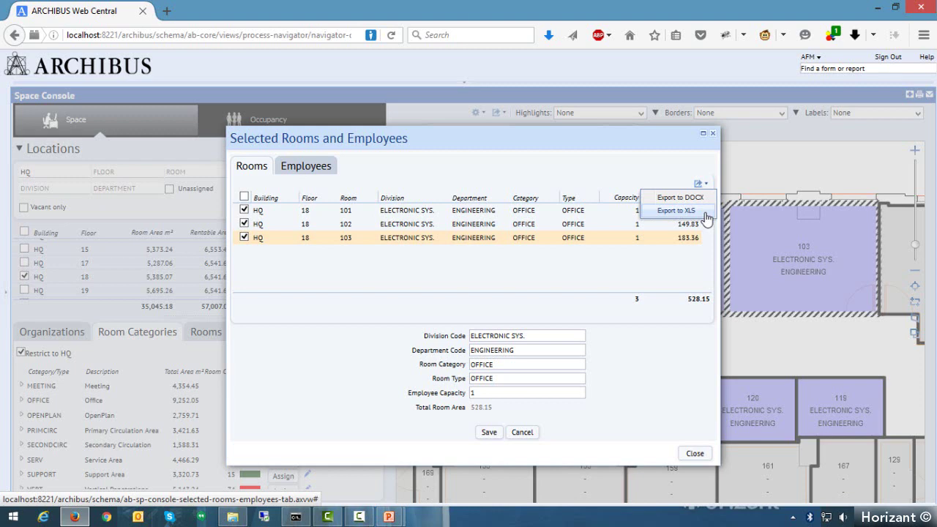
{"action": "left_click", "coordinate": [680, 278]}
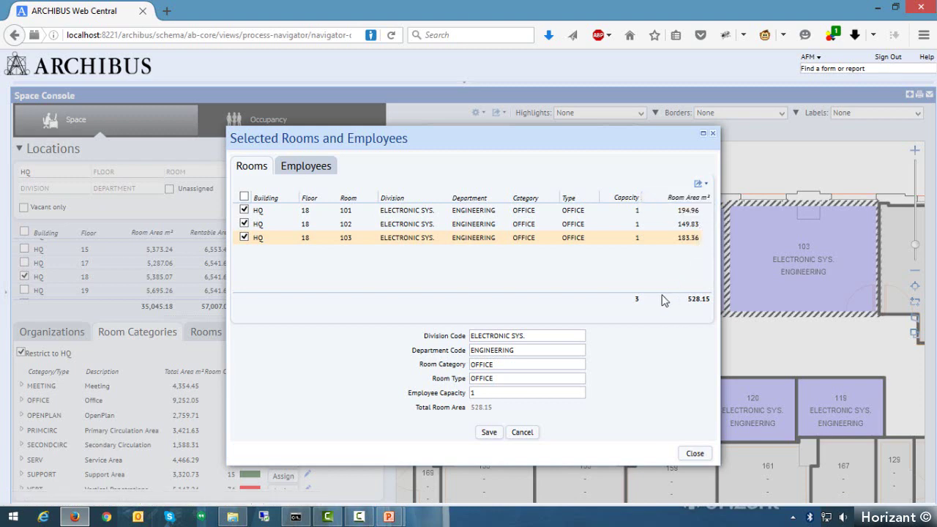
{"action": "left_click", "coordinate": [306, 170]}
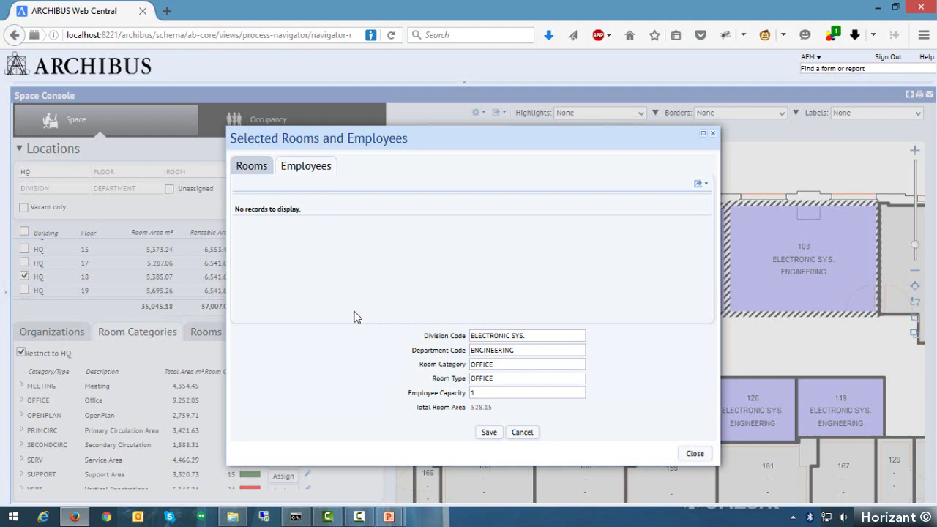
{"action": "left_click", "coordinate": [692, 453]}
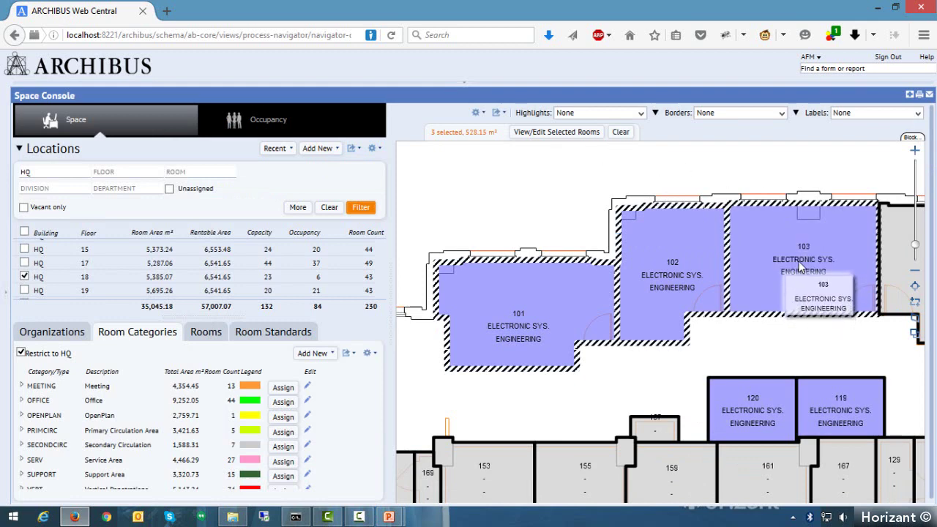
Deselect room 103 on the floor plan and clear the rest of the room selection
{"action": "left_click", "coordinate": [782, 306]}
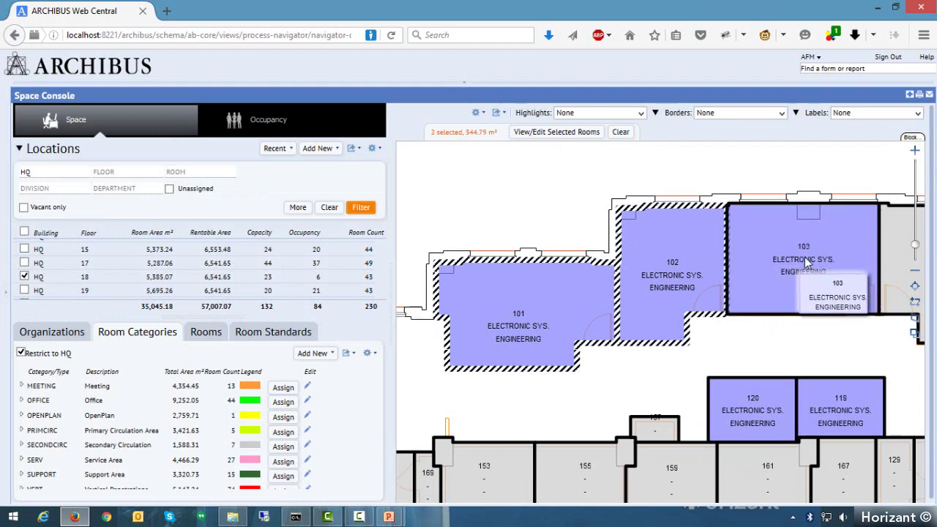
{"action": "left_click", "coordinate": [620, 133]}
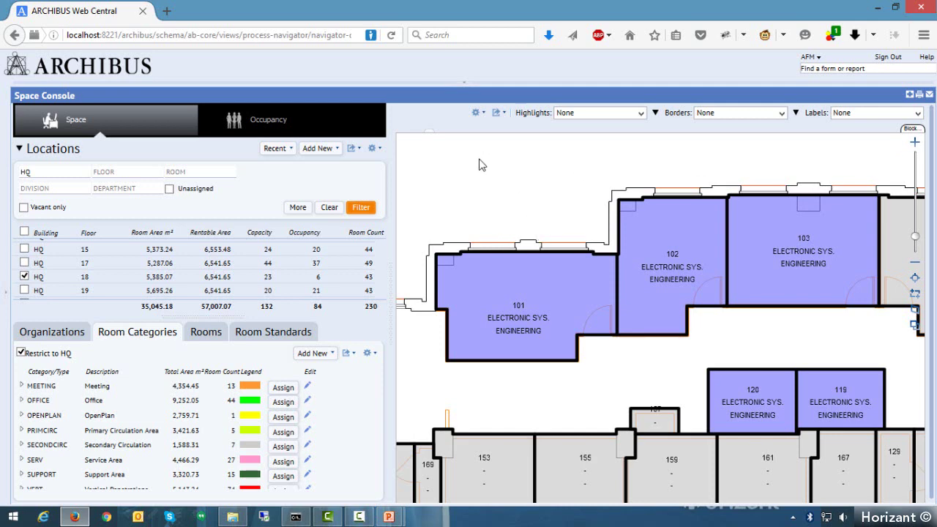
Switch to the Occupancy view and compare the employee list with the HQ restriction and the Unassigned filter on and off
{"action": "left_click", "coordinate": [269, 126]}
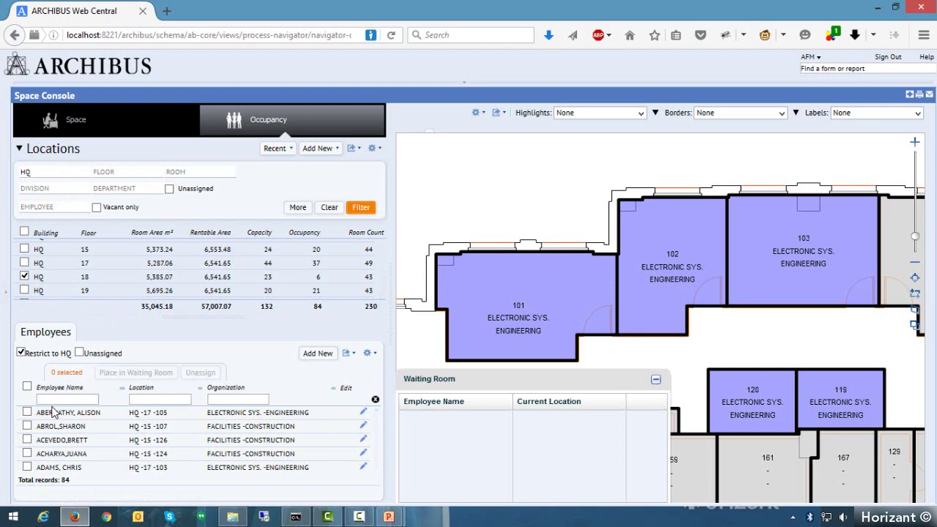
{"action": "left_click", "coordinate": [22, 353]}
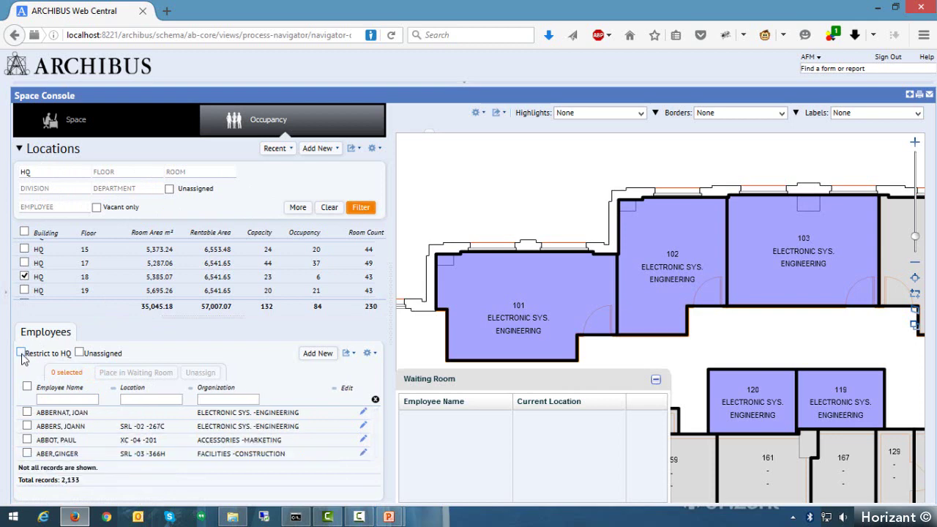
{"action": "left_click", "coordinate": [22, 352]}
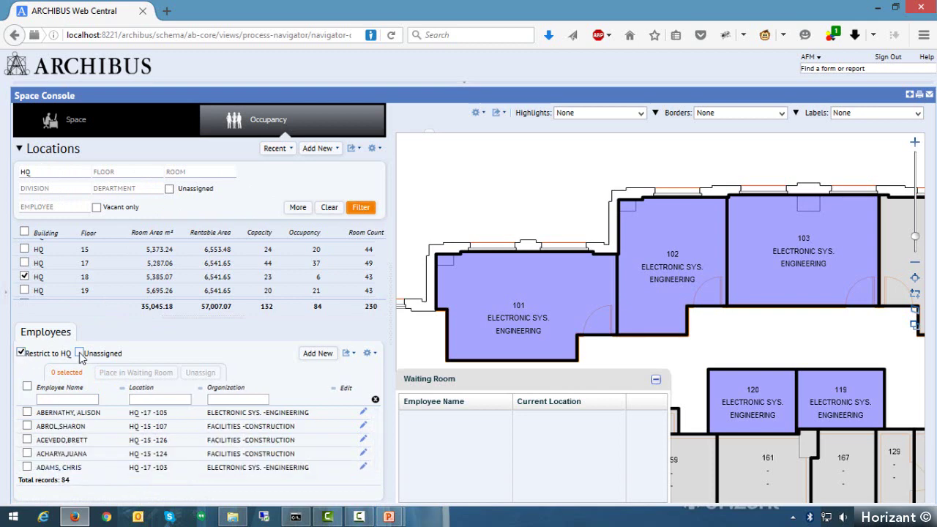
{"action": "left_click", "coordinate": [79, 353]}
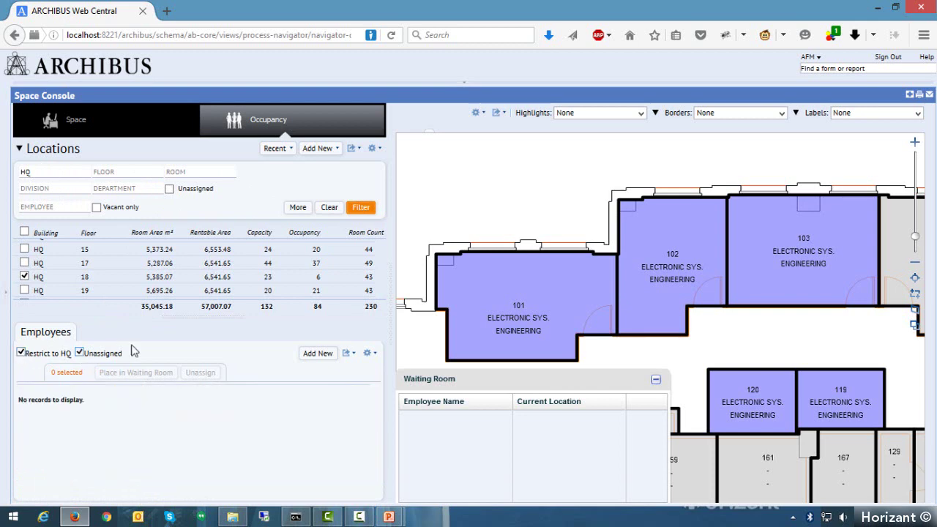
{"action": "left_click", "coordinate": [22, 353]}
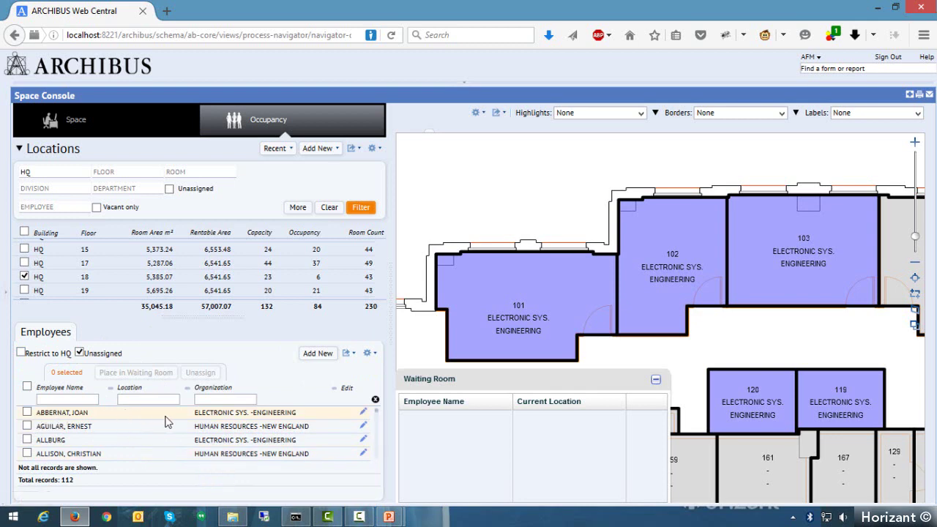
{"action": "left_click", "coordinate": [79, 353]}
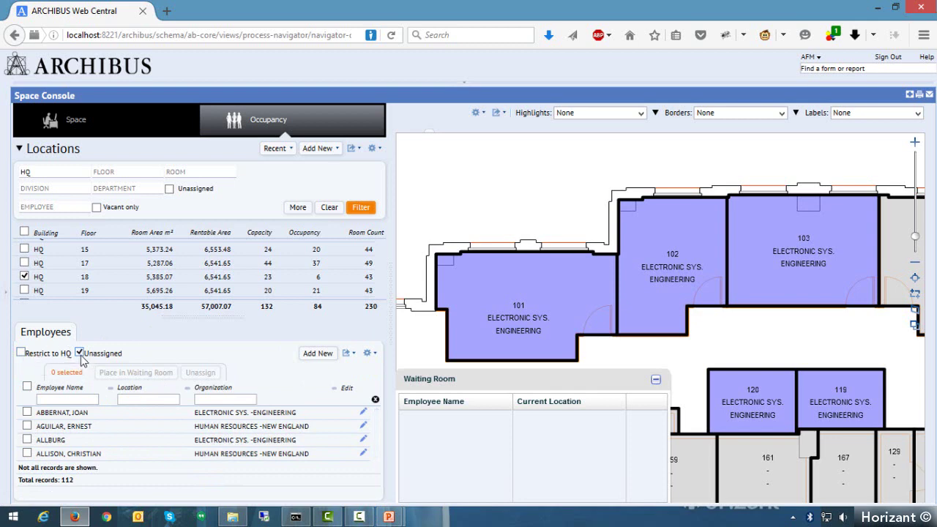
{"action": "left_click", "coordinate": [22, 353]}
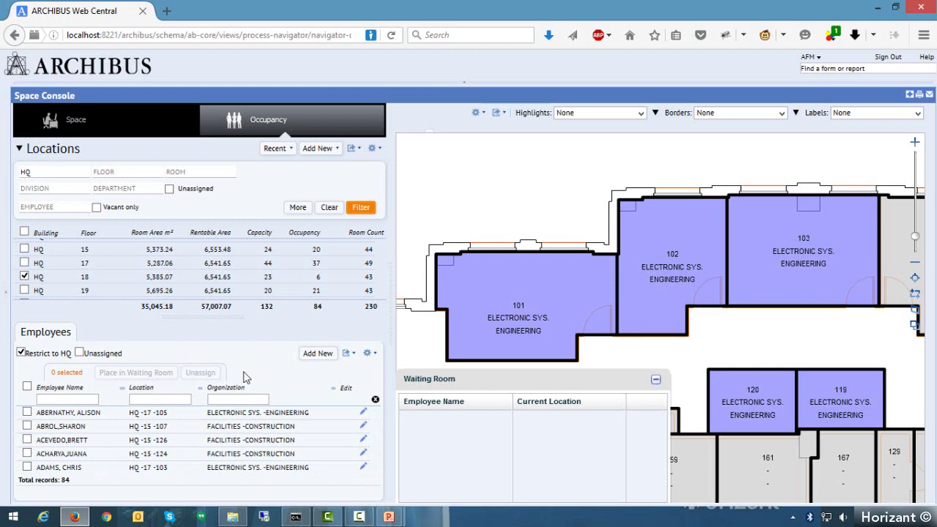
Locate the first listed employee on the floor plan and view that employee's record without changing it
{"action": "left_click", "coordinate": [85, 416]}
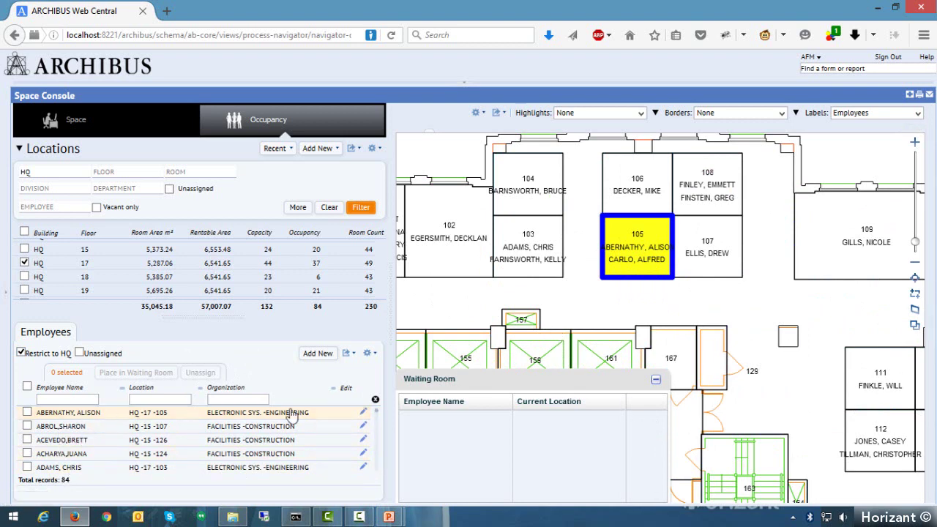
{"action": "left_click", "coordinate": [364, 414]}
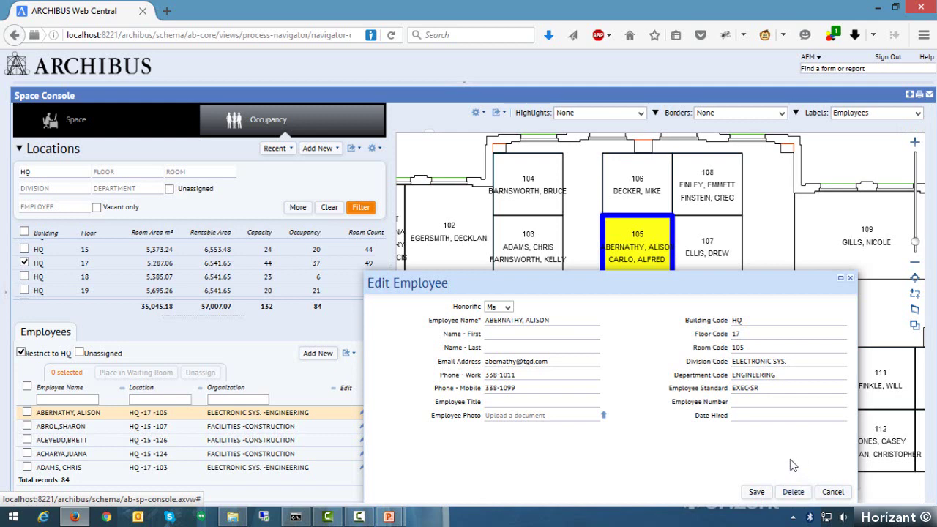
{"action": "left_click", "coordinate": [833, 492]}
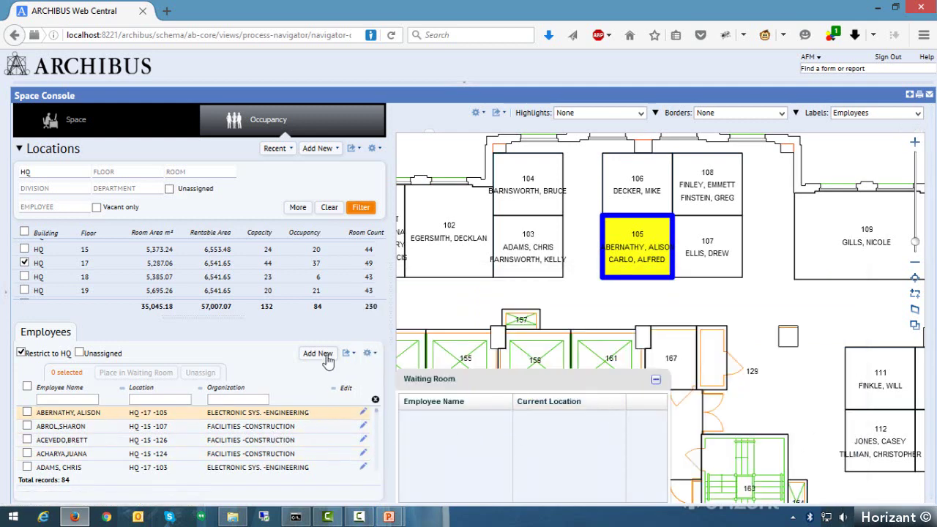
View the blank Add Employee form without saving it, and look at the export options of the employee list
{"action": "left_click", "coordinate": [317, 353]}
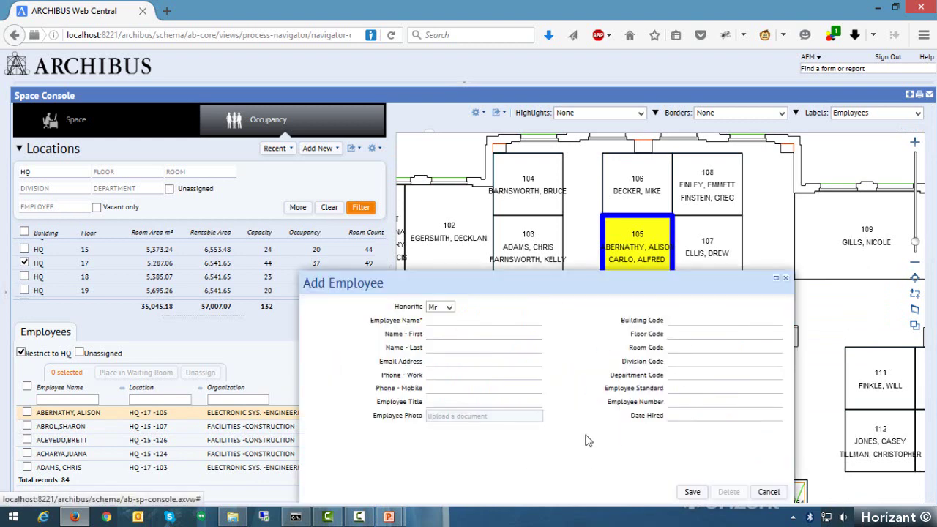
{"action": "left_click", "coordinate": [769, 492]}
{"action": "left_click", "coordinate": [347, 355]}
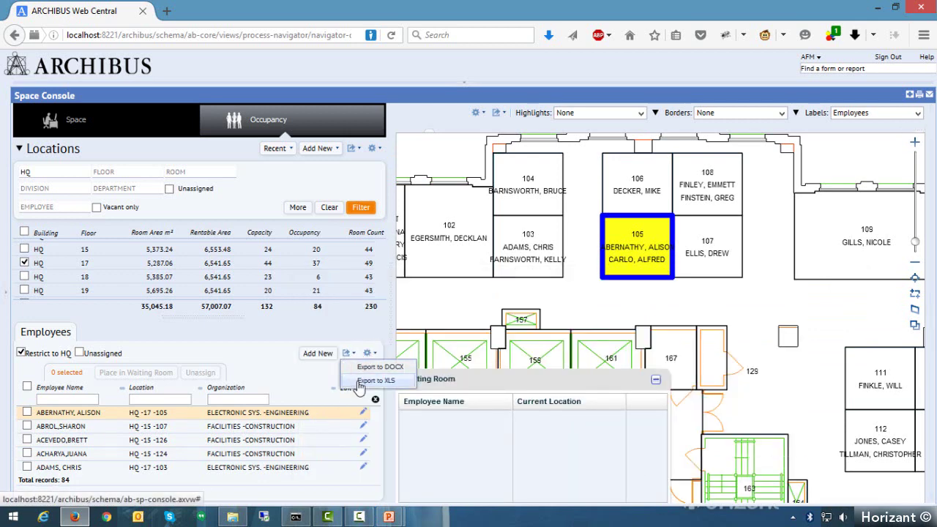
{"action": "left_click", "coordinate": [278, 341]}
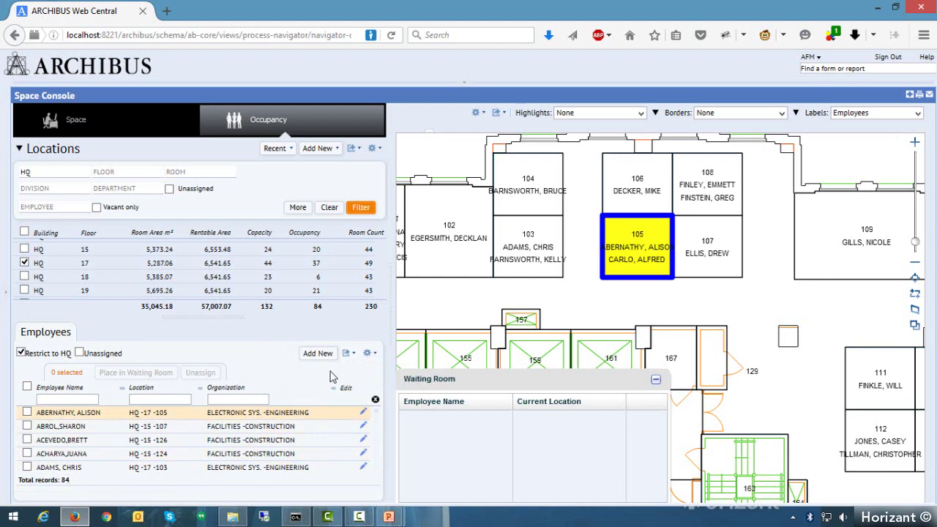
{"action": "left_click", "coordinate": [350, 355]}
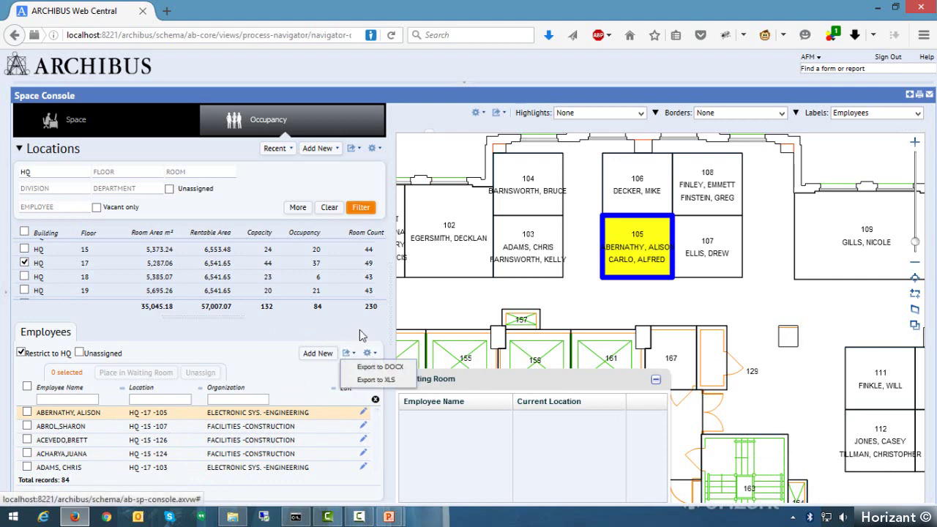
Show the Last, First Name field in the employee list, placed directly after Employee Name
{"action": "left_click", "coordinate": [367, 353]}
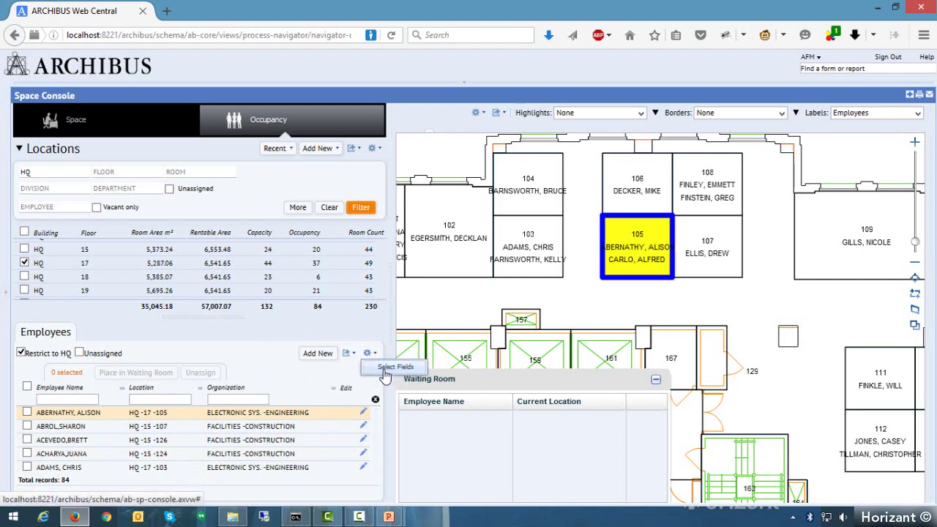
{"action": "left_click", "coordinate": [393, 370]}
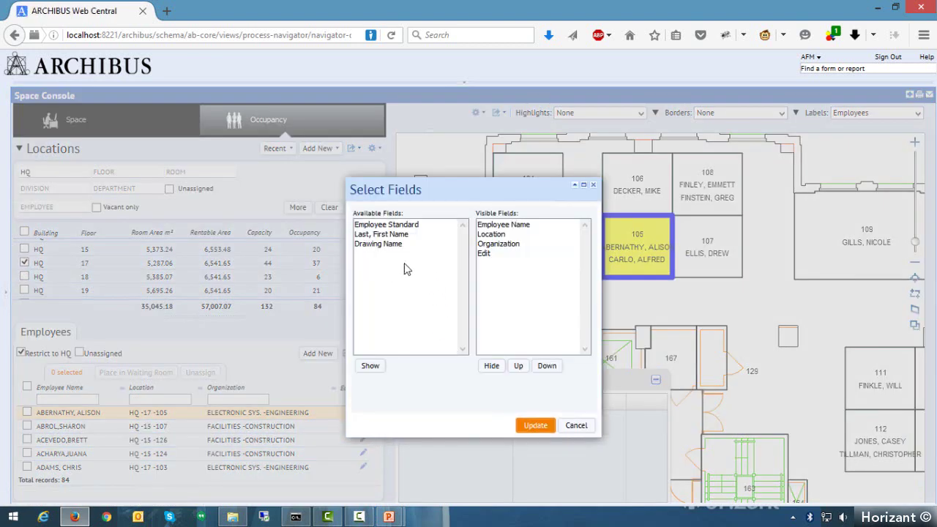
{"action": "double_click", "coordinate": [374, 236]}
{"action": "left_click", "coordinate": [512, 266]}
{"action": "left_click", "coordinate": [519, 366]}
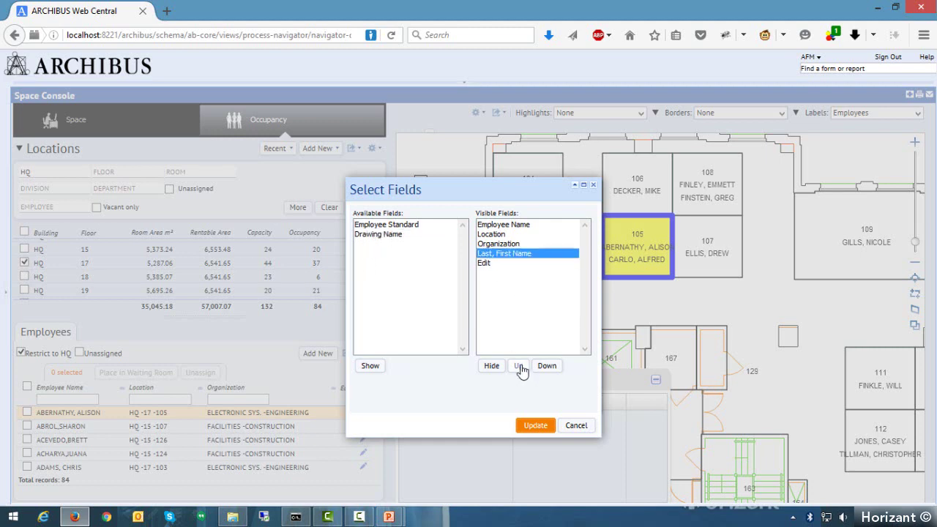
{"action": "left_click", "coordinate": [519, 366]}
{"action": "left_click", "coordinate": [520, 367]}
{"action": "left_click", "coordinate": [536, 425]}
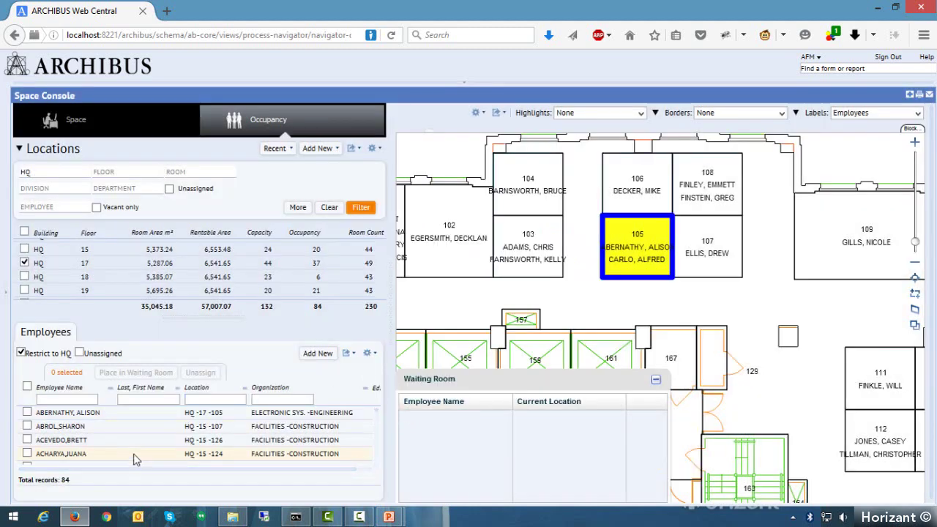
Hide the Last, First Name field from the employee list again
{"action": "left_click", "coordinate": [368, 354]}
{"action": "left_click", "coordinate": [395, 367]}
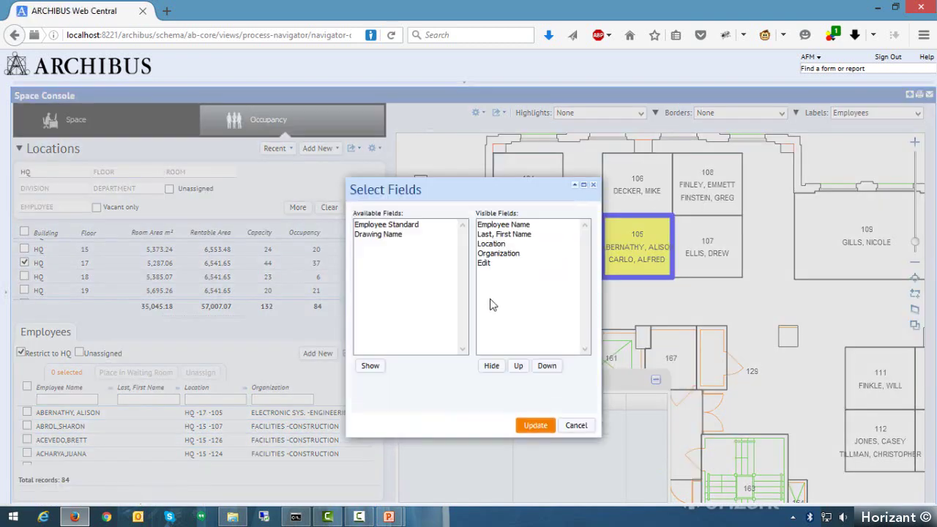
{"action": "left_click", "coordinate": [498, 235]}
{"action": "left_click", "coordinate": [492, 366]}
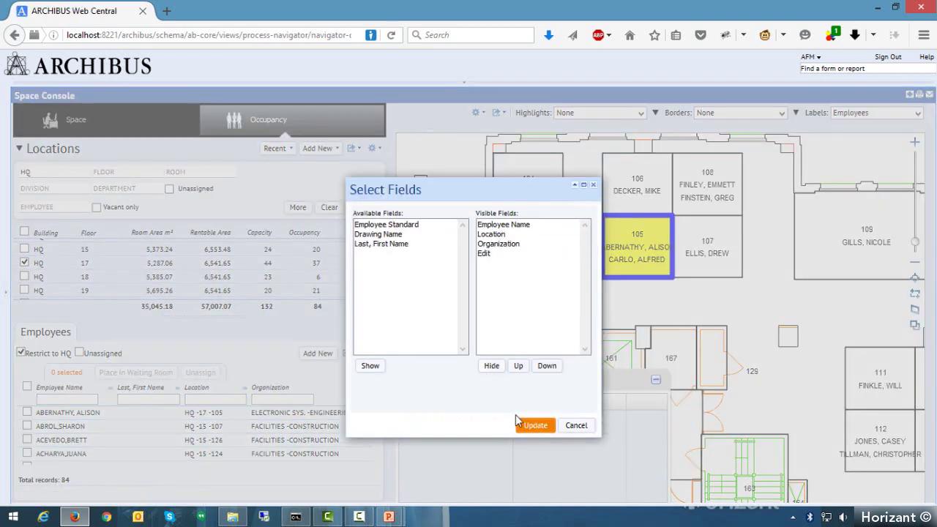
{"action": "key", "text": "Return"}
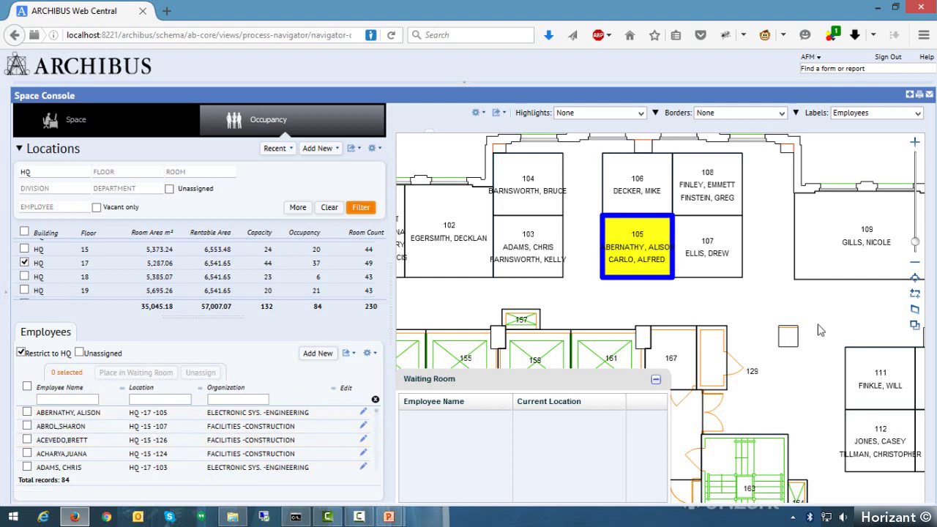
Unassign the first listed employee from room HQ-17-105
{"action": "scroll", "coordinate": [675, 295], "scroll_direction": "down", "scroll_amount": 2}
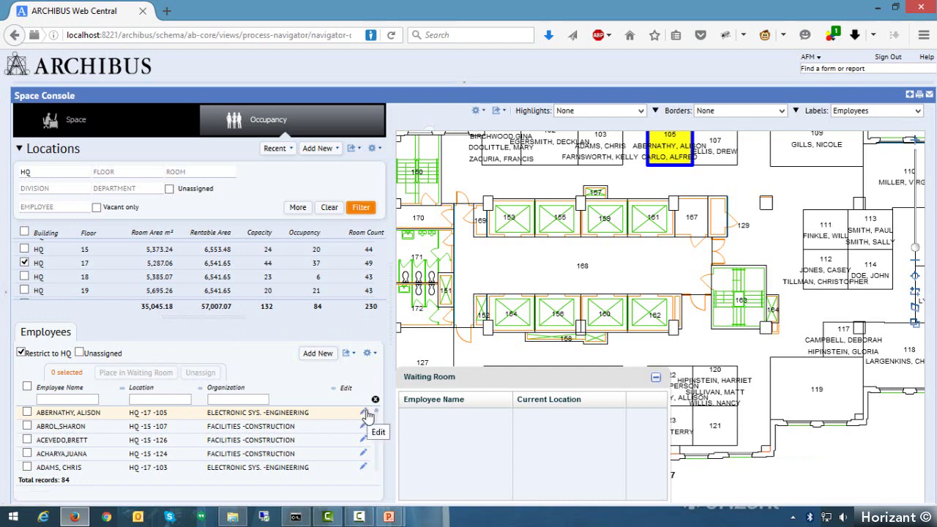
{"action": "left_click", "coordinate": [27, 412]}
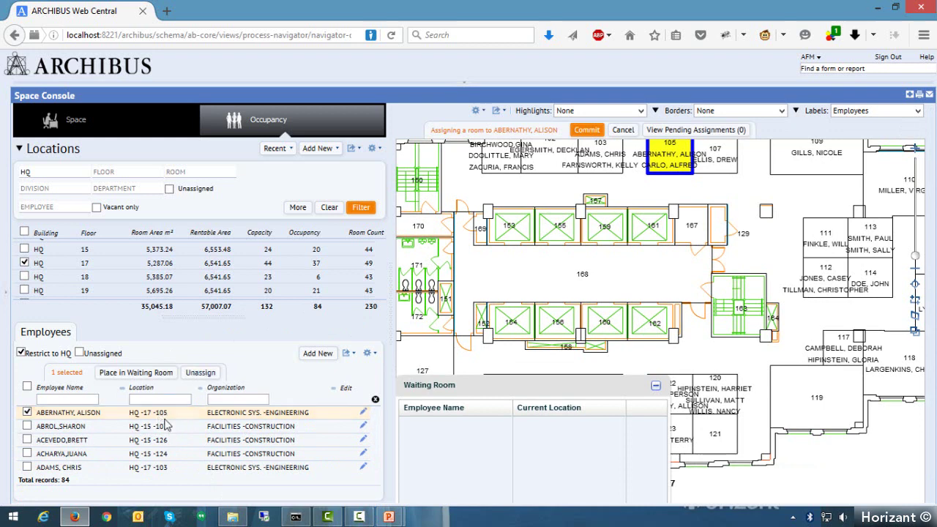
{"action": "left_click", "coordinate": [201, 373]}
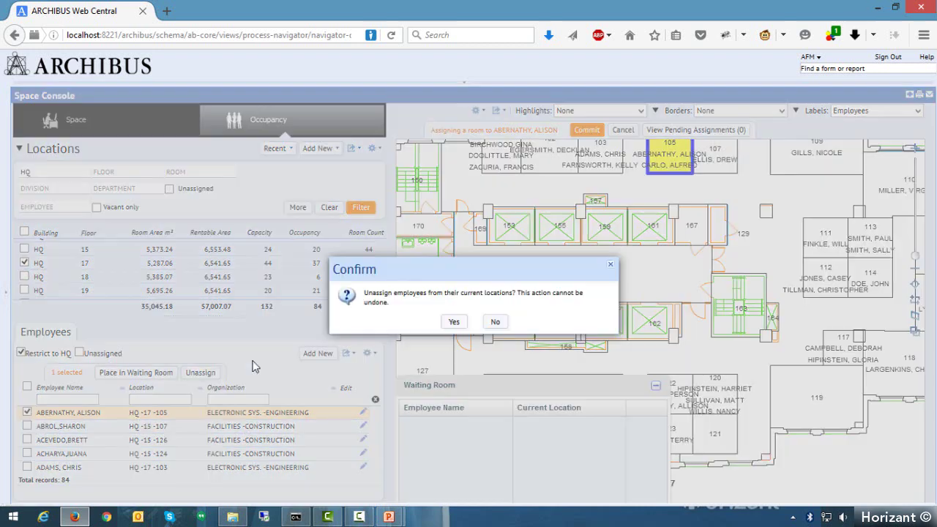
{"action": "left_click", "coordinate": [454, 322]}
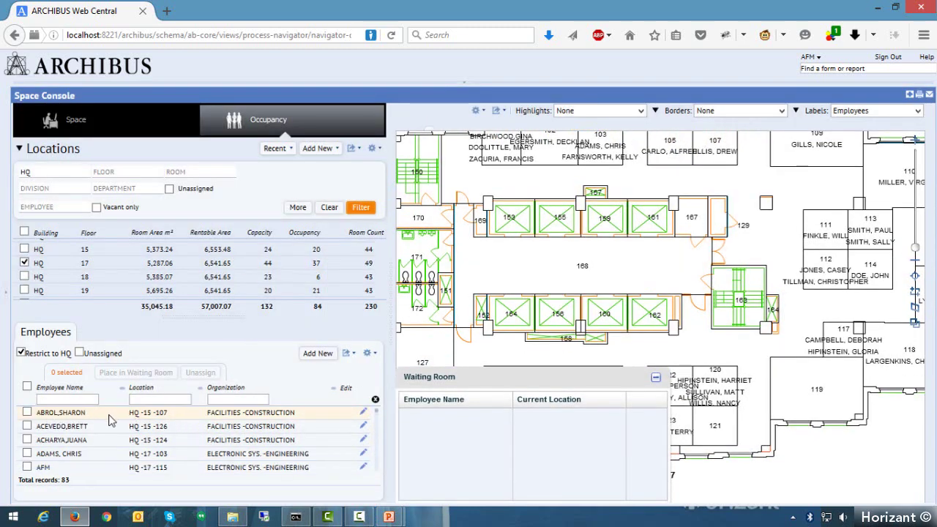
Remove the HQ restriction from the employee list and filter it by the start of the unassigned employee's surname
{"action": "left_click", "coordinate": [21, 352]}
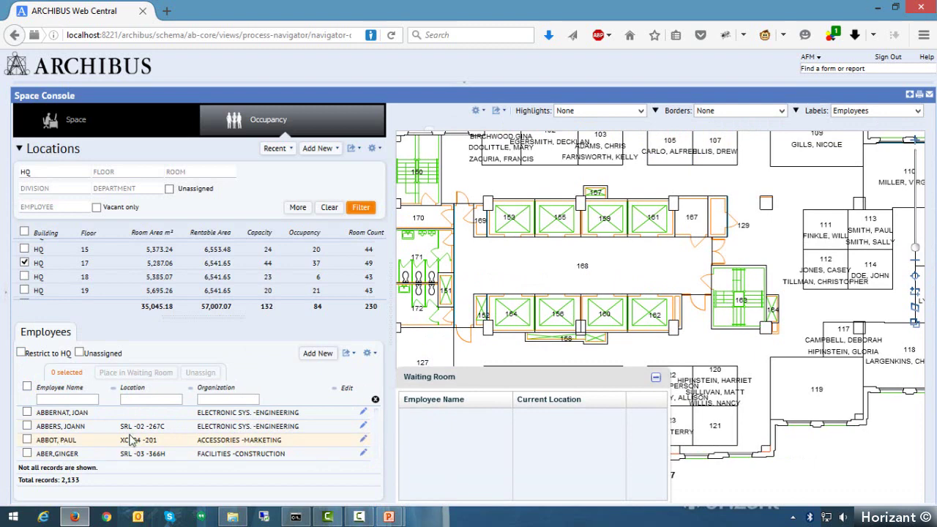
{"action": "scroll", "coordinate": [126, 438], "scroll_direction": "down", "scroll_amount": 3}
{"action": "scroll", "coordinate": [241, 437], "scroll_direction": "up", "scroll_amount": 3}
{"action": "key", "text": "Return"}
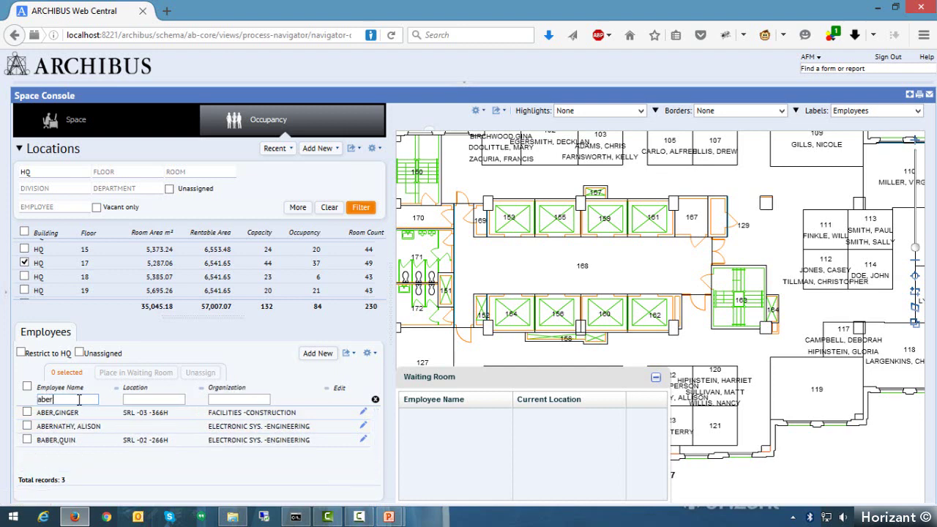
Place the unassigned employee in the Waiting Room, assign that employee to room 121 on the floor plan, and commit the assignment
{"action": "left_click", "coordinate": [27, 426]}
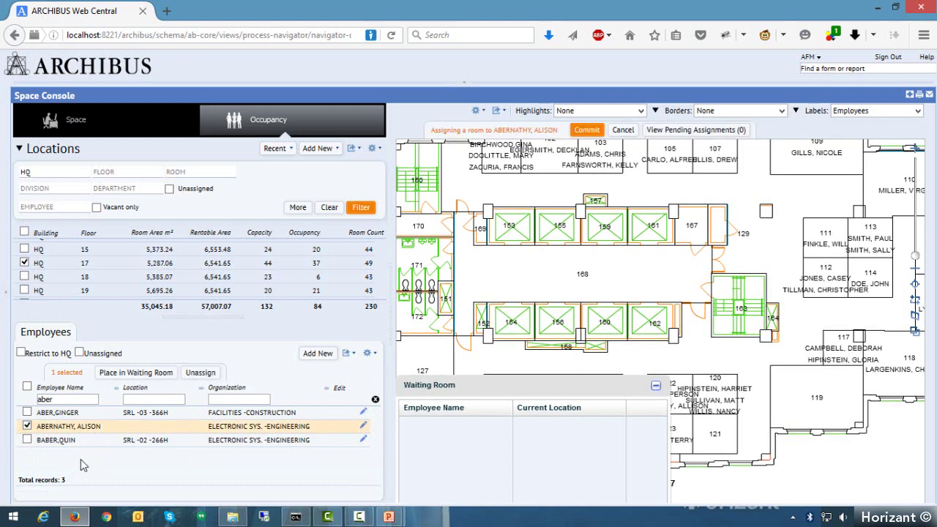
{"action": "left_click", "coordinate": [116, 374]}
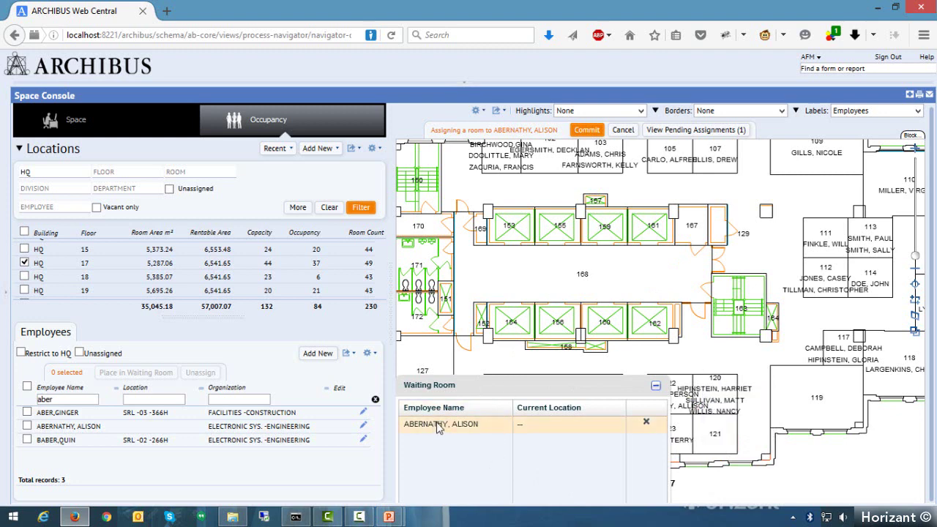
{"action": "left_click_drag", "start_coordinate": [437, 421], "coordinate": [715, 440]}
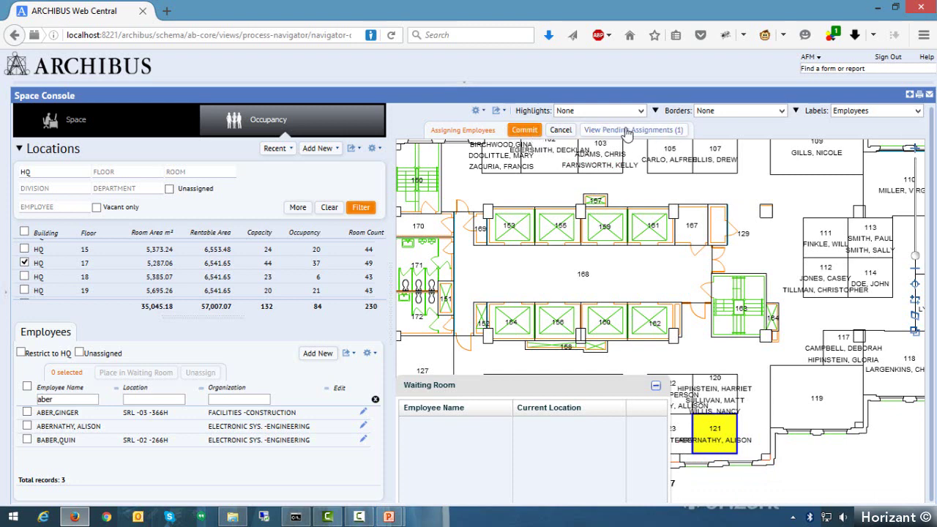
{"action": "left_click", "coordinate": [523, 131]}
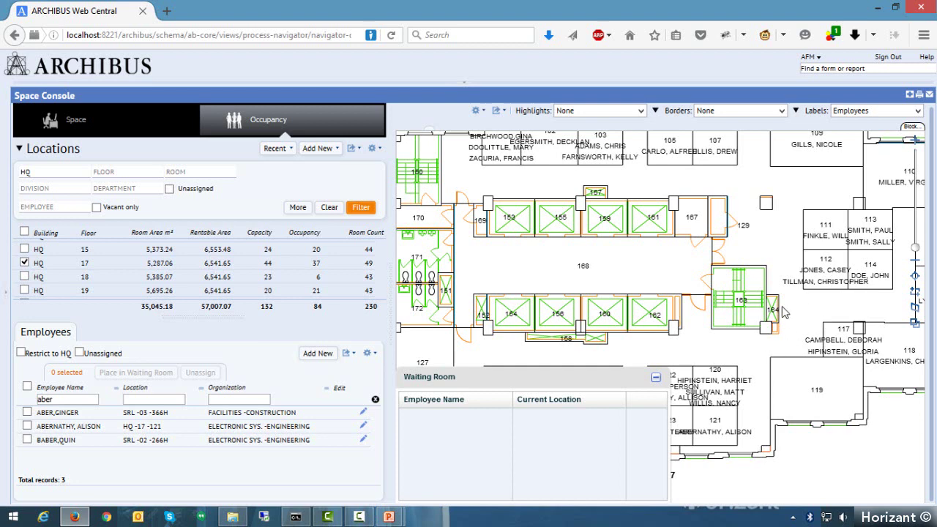
Select rooms 104 and 102 on the floor plan
{"action": "left_click_drag", "start_coordinate": [579, 256], "coordinate": [593, 352]}
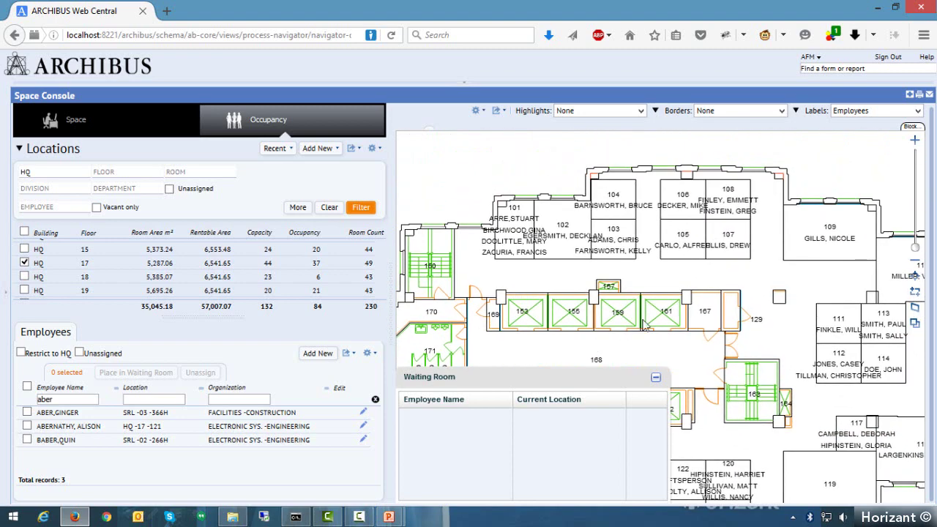
{"action": "left_click", "coordinate": [616, 205]}
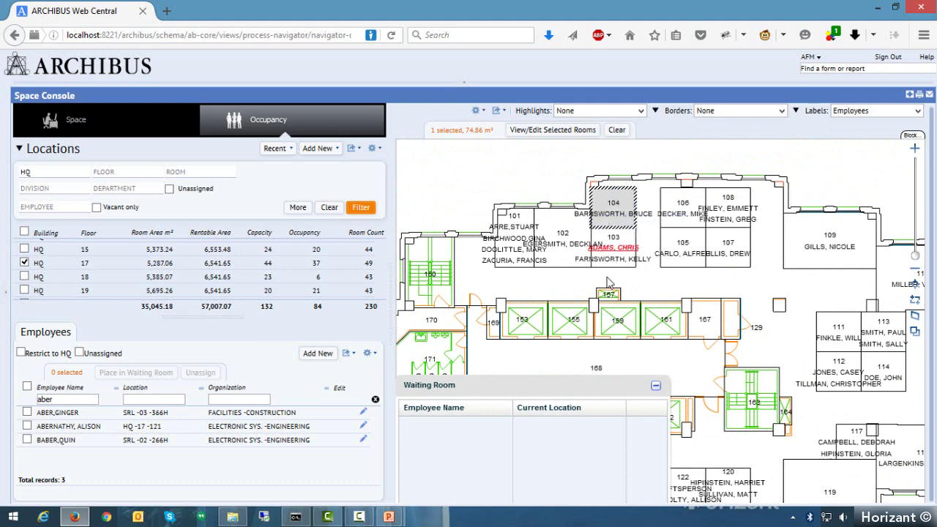
{"action": "left_click", "coordinate": [569, 238]}
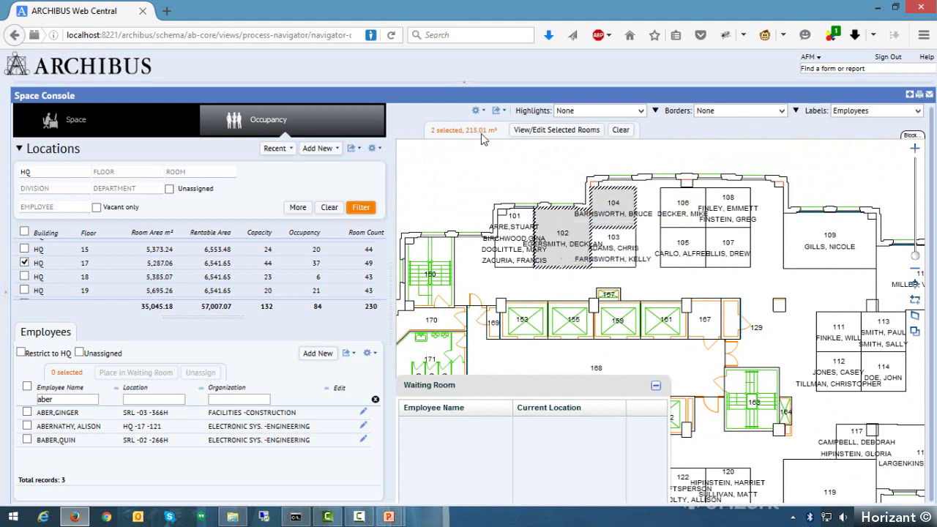
View the employees of the selected rooms, select the one in room 104, and close the dialog without saving changes
{"action": "left_click", "coordinate": [548, 131]}
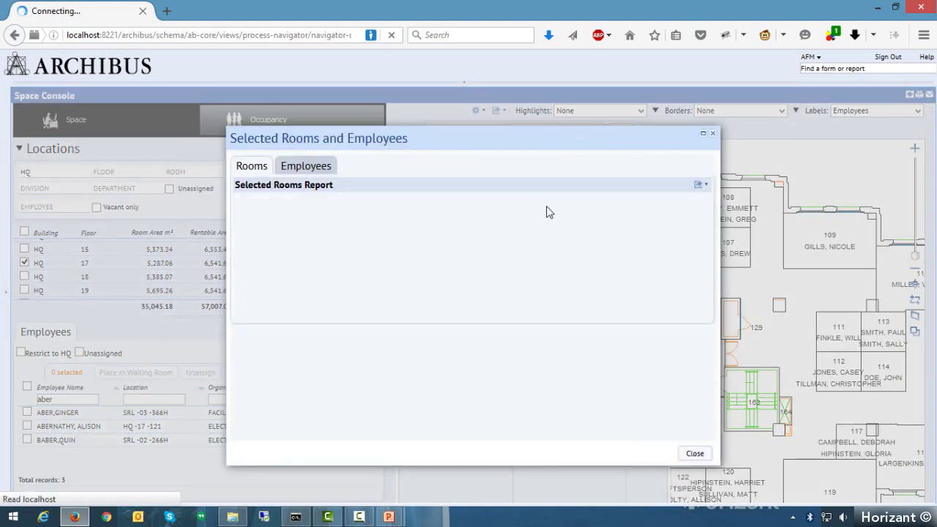
{"action": "left_click", "coordinate": [298, 168]}
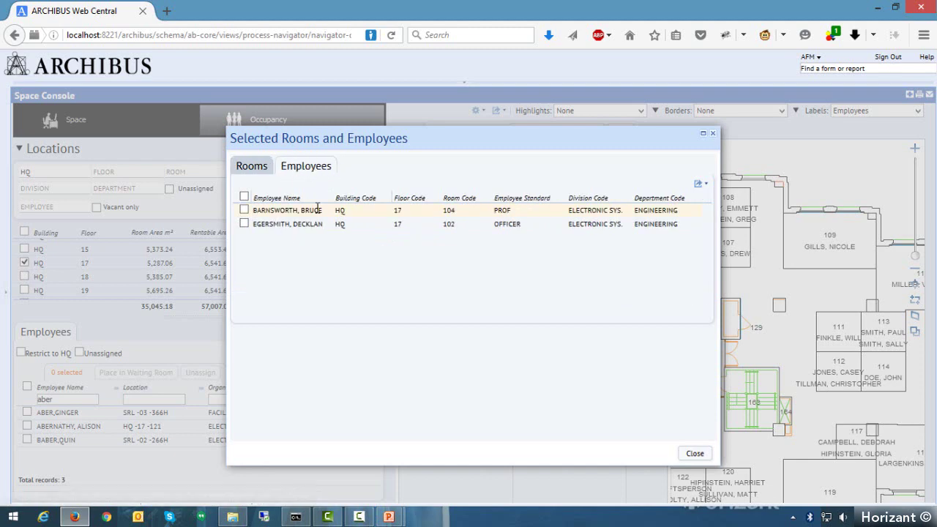
{"action": "left_click", "coordinate": [244, 210]}
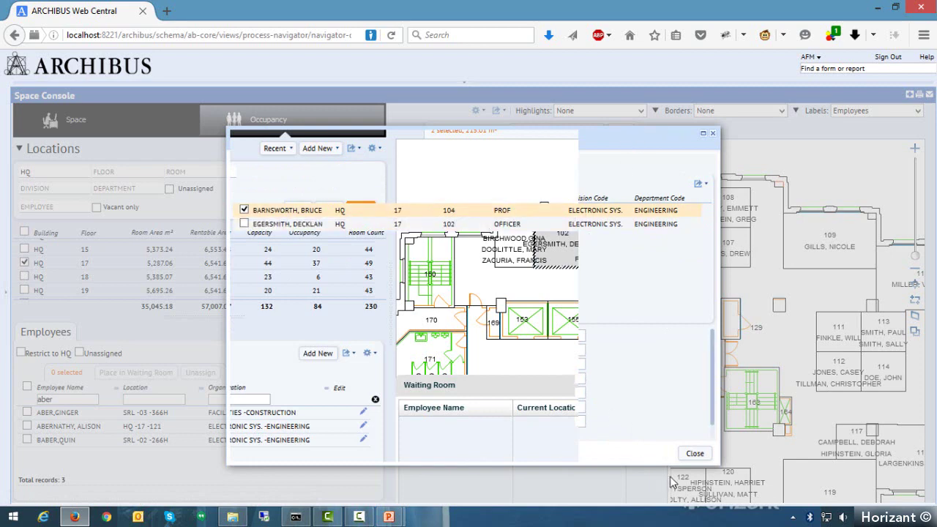
{"action": "left_click", "coordinate": [693, 454]}
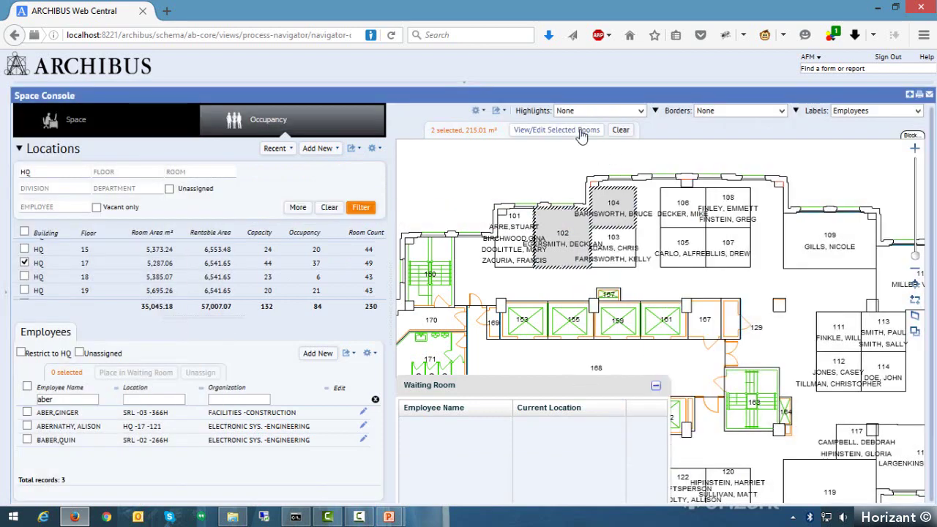
Reopen the selected rooms' employee list, select both employees, and view their editable codes and export options without saving
{"action": "left_click", "coordinate": [557, 131]}
{"action": "left_click", "coordinate": [306, 166]}
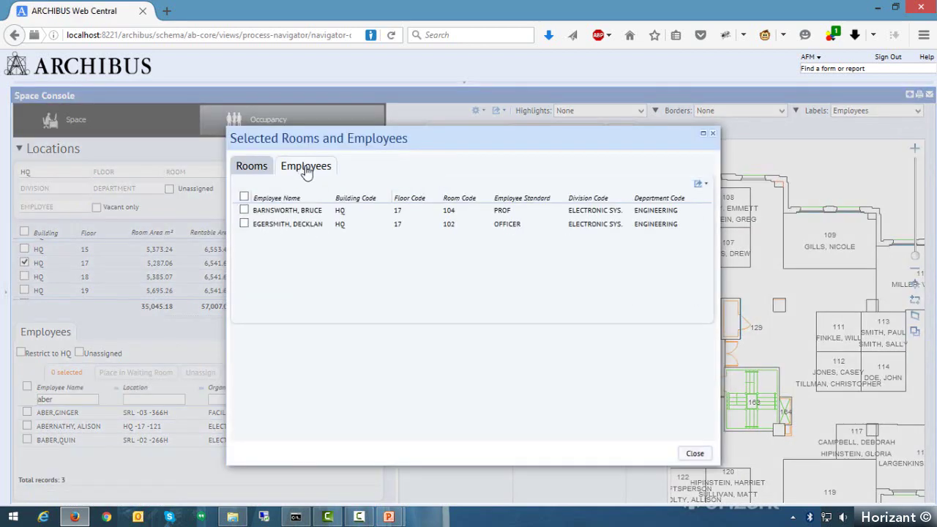
{"action": "left_click", "coordinate": [244, 210]}
{"action": "left_click", "coordinate": [243, 224]}
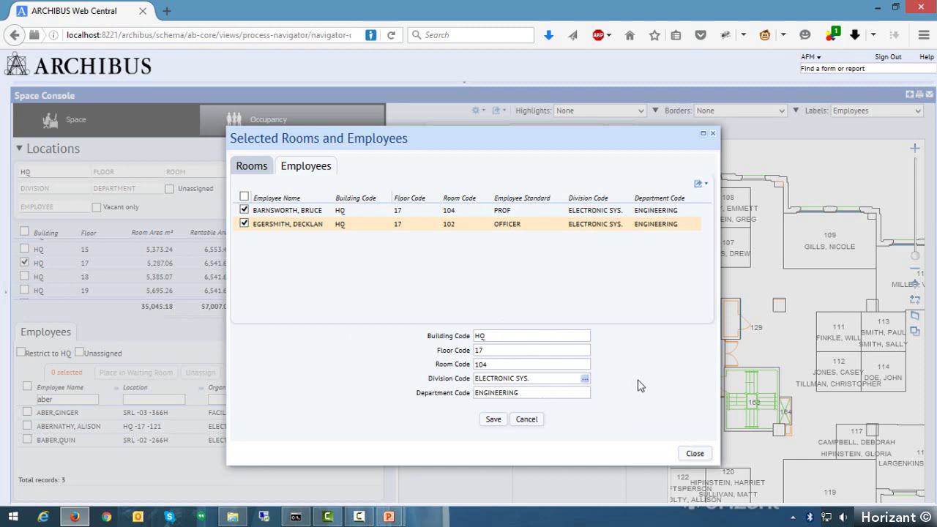
{"action": "left_click", "coordinate": [703, 187]}
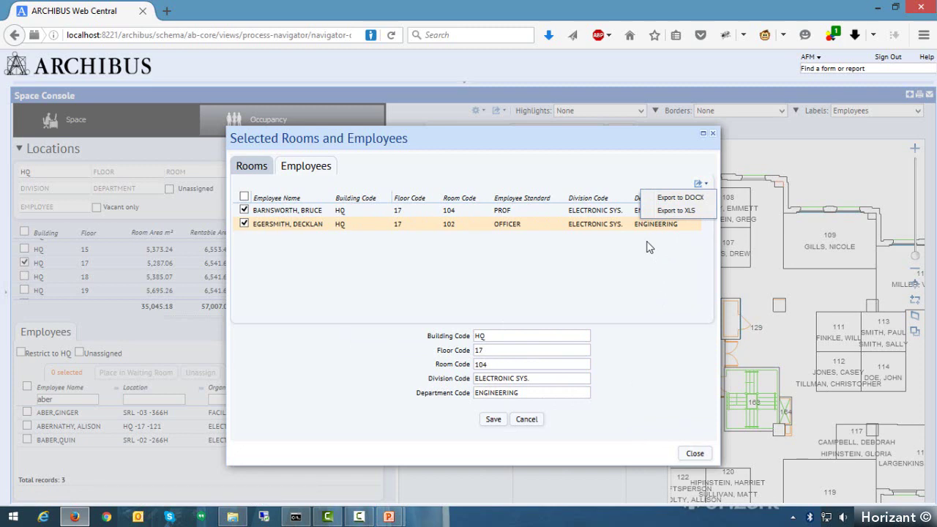
{"action": "left_click", "coordinate": [656, 294]}
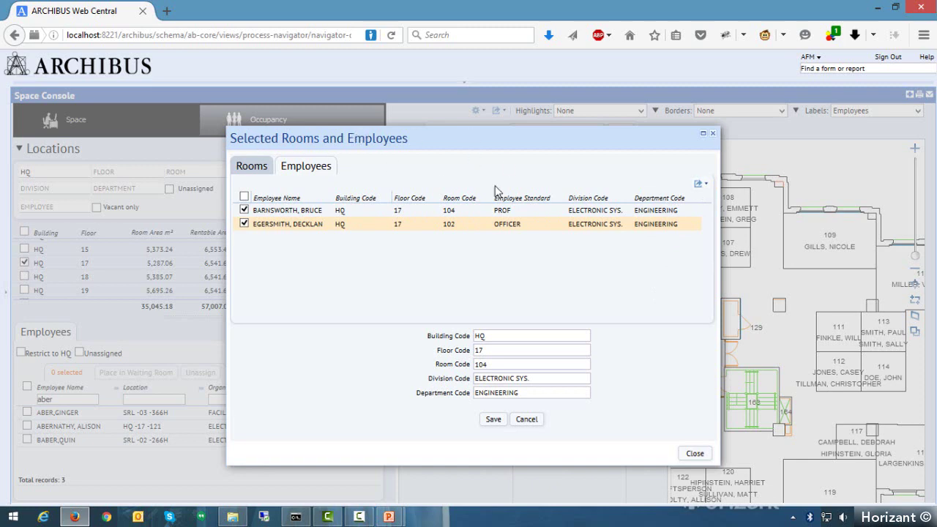
{"action": "left_click", "coordinate": [695, 454]}
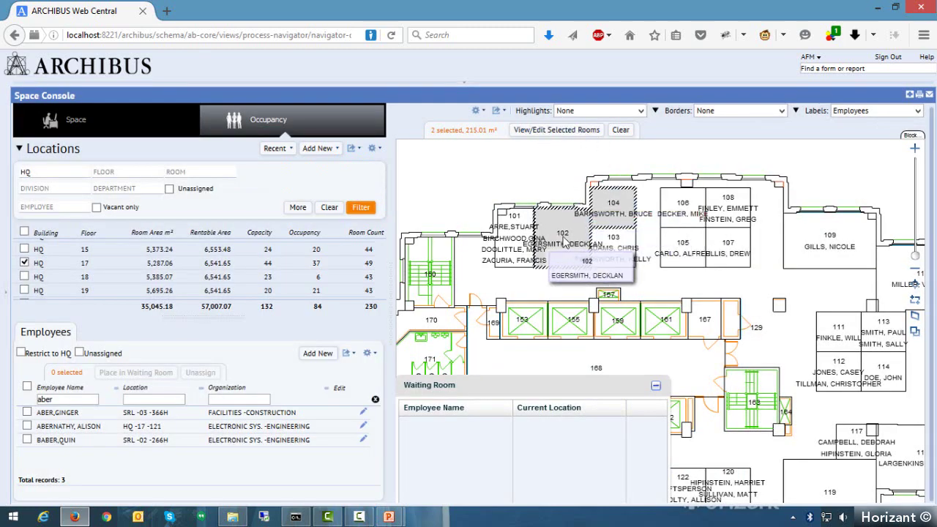
Clear the room selection and highlight the floor plan's rooms by Occupancy
{"action": "left_click", "coordinate": [619, 135]}
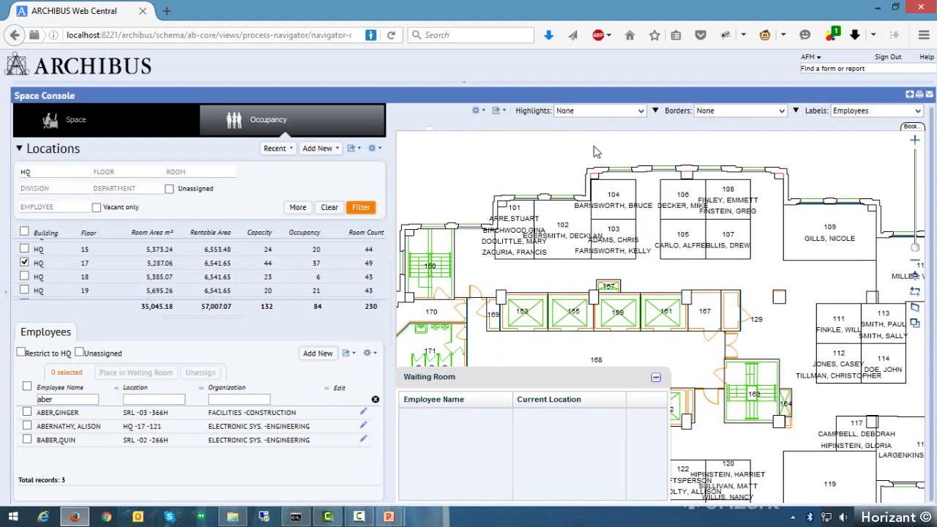
{"action": "left_click", "coordinate": [599, 115]}
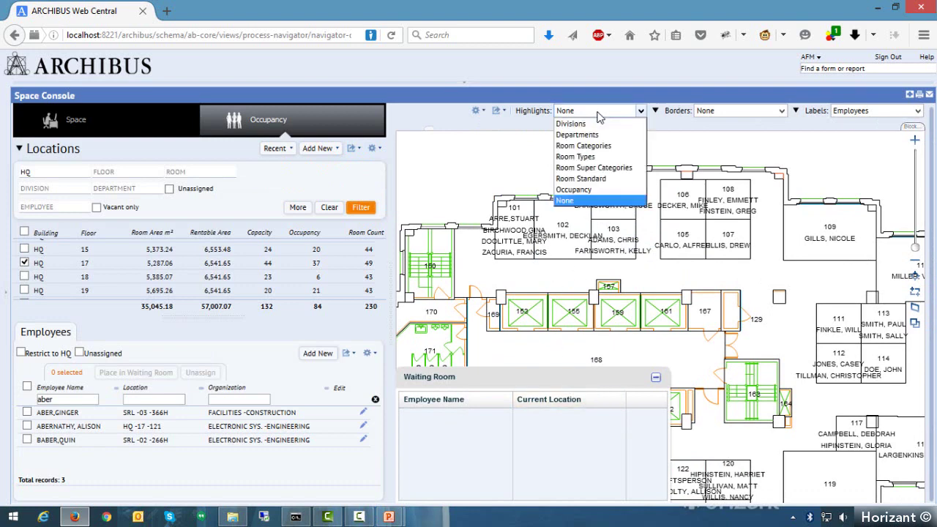
{"action": "left_click", "coordinate": [595, 190]}
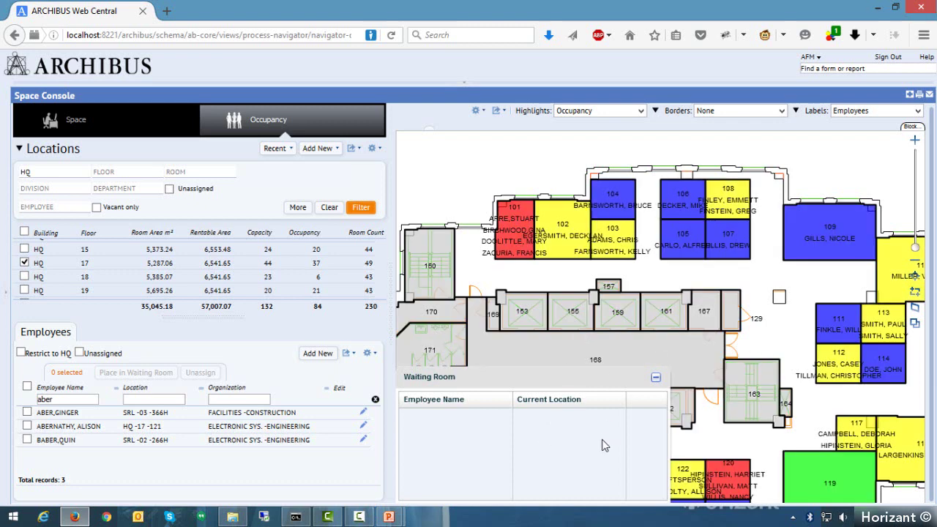
Examine the Room Highlights legend against the floor plan, moving and shortening its window to uncover the rooms, and close it
{"action": "left_click", "coordinate": [655, 111]}
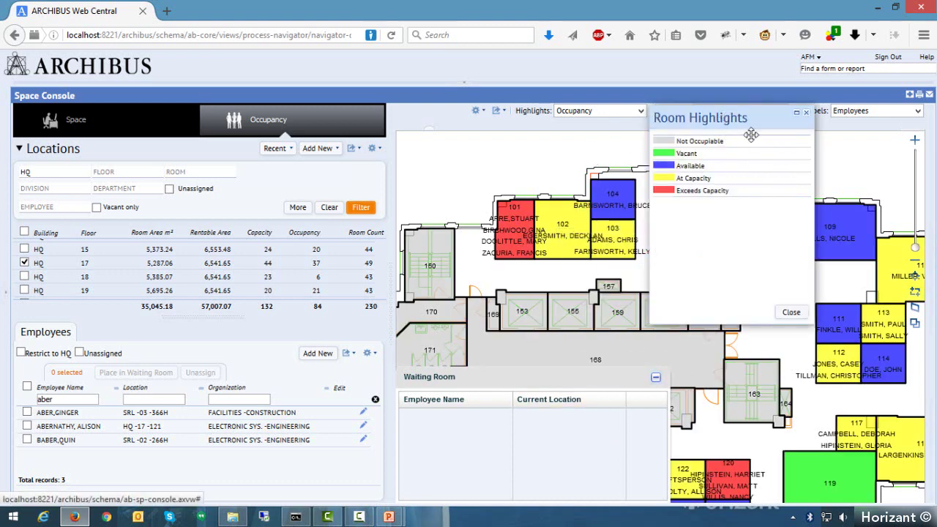
{"action": "left_click_drag", "start_coordinate": [722, 119], "coordinate": [821, 146]}
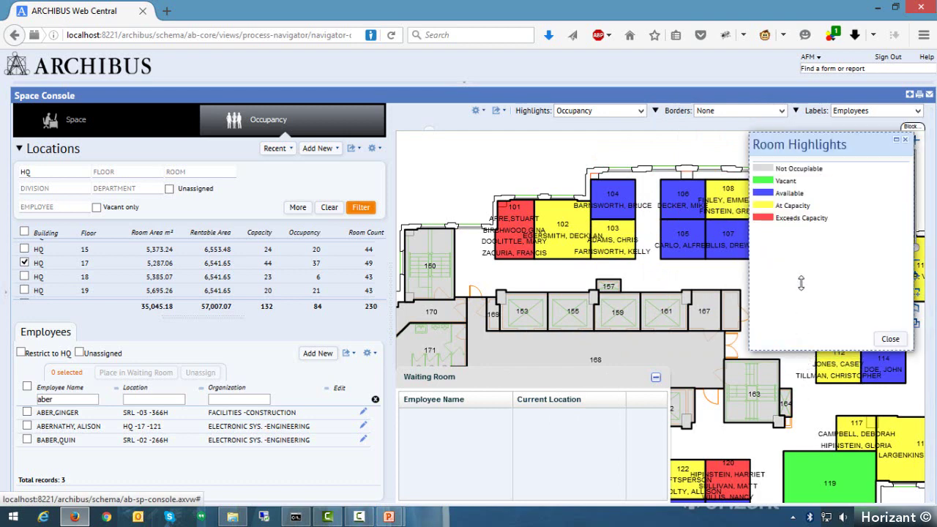
{"action": "left_click_drag", "start_coordinate": [802, 351], "coordinate": [765, 256]}
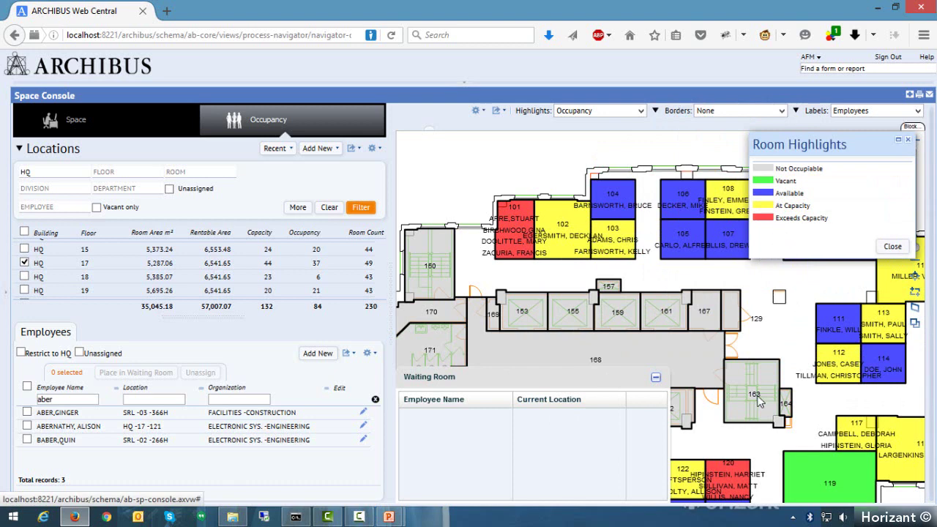
{"action": "left_click_drag", "start_coordinate": [642, 205], "coordinate": [613, 199]}
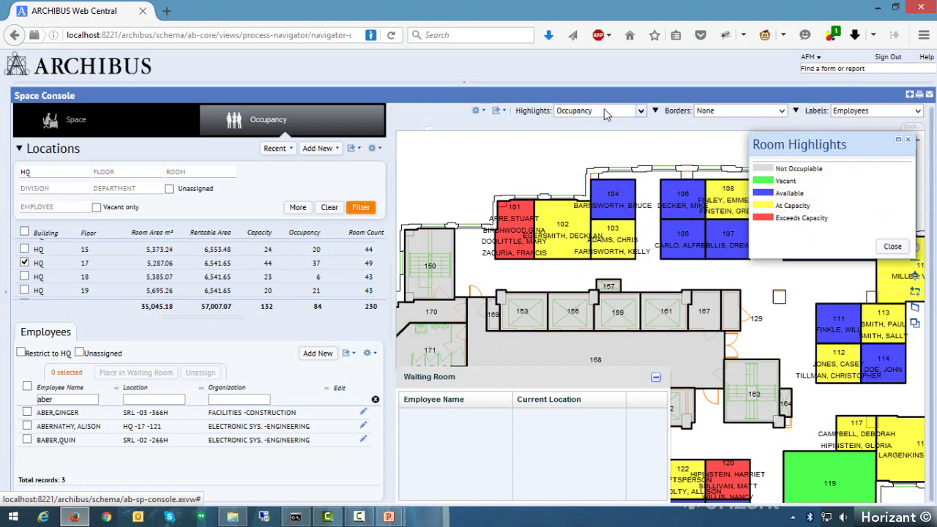
{"action": "left_click", "coordinate": [892, 249]}
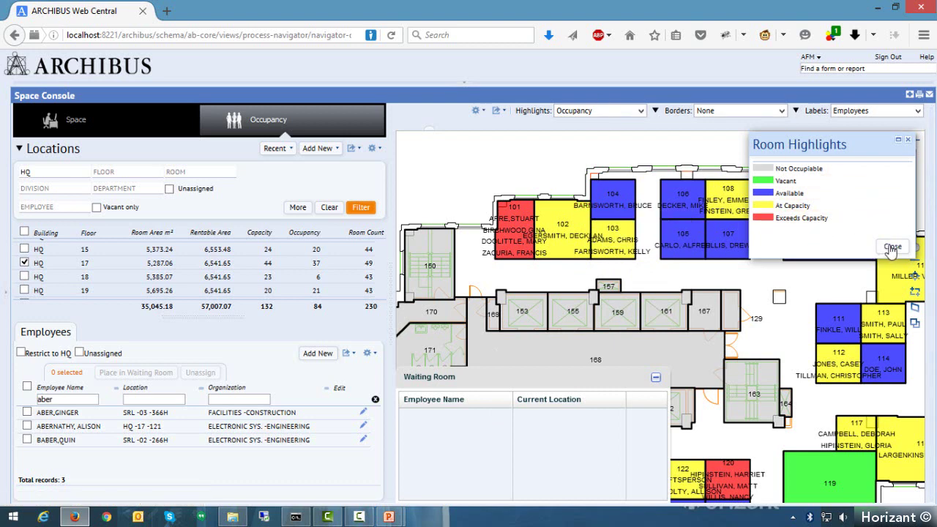
{"action": "left_click", "coordinate": [891, 249]}
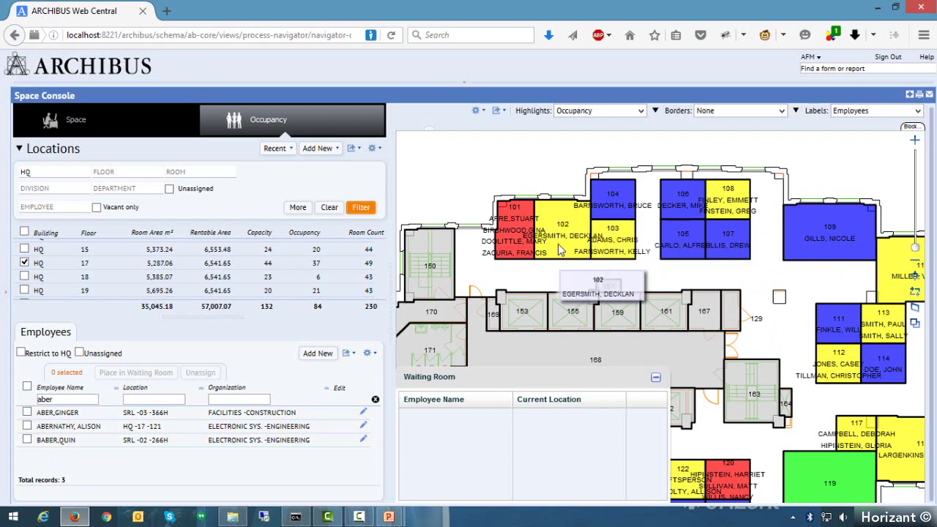
Select room 102 on the plan and clear that selection, and switch the console to the Space view
{"action": "left_click", "coordinate": [568, 223]}
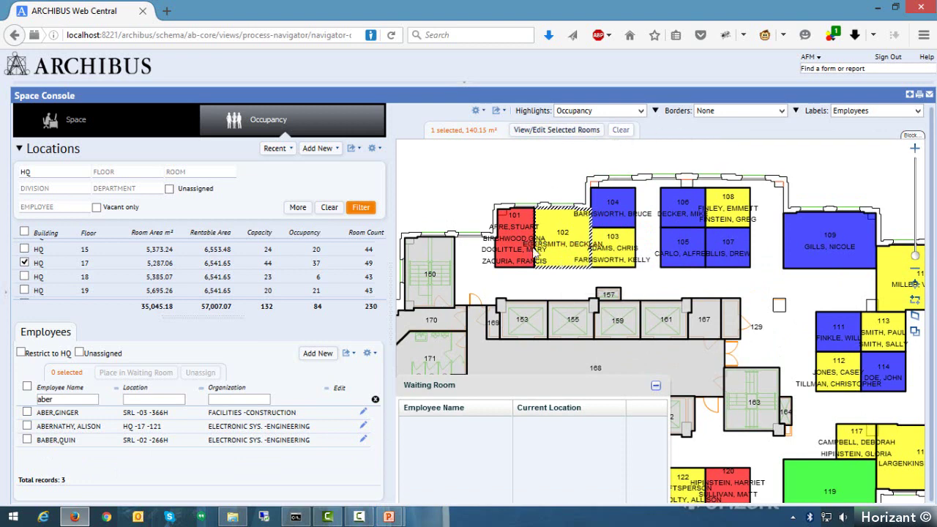
{"action": "left_click", "coordinate": [621, 129]}
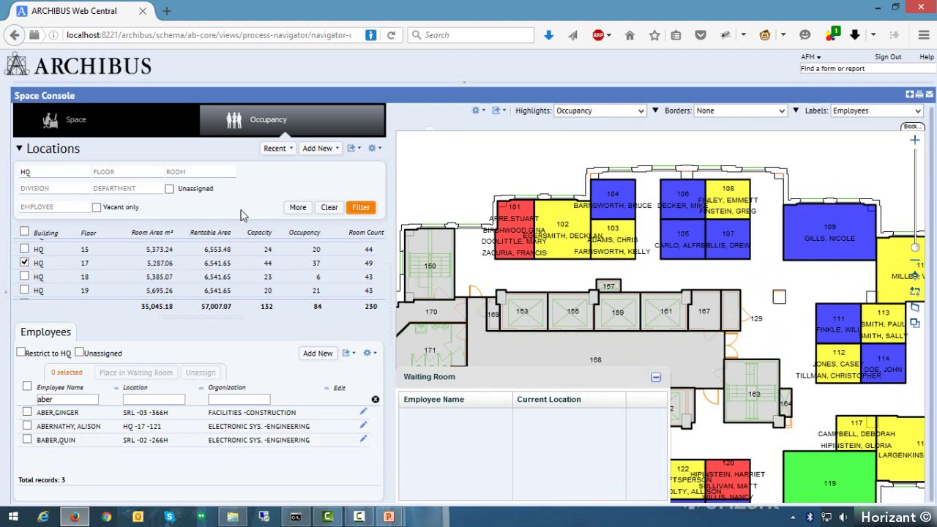
{"action": "left_click", "coordinate": [71, 125]}
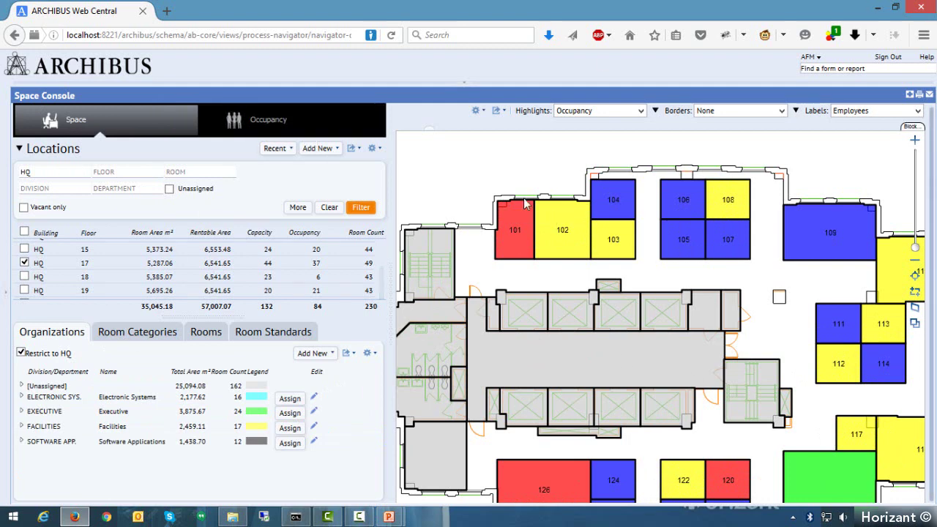
{"action": "scroll", "coordinate": [516, 233], "scroll_direction": "down", "scroll_amount": 2}
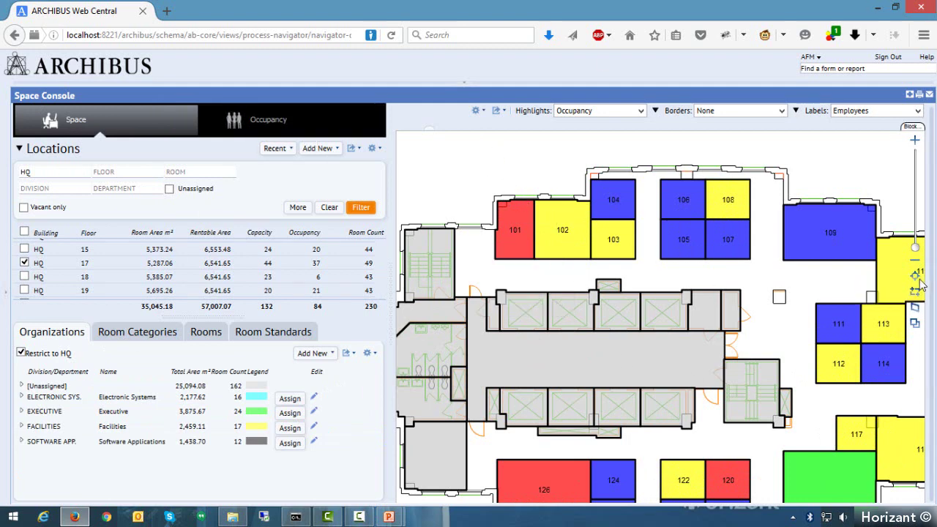
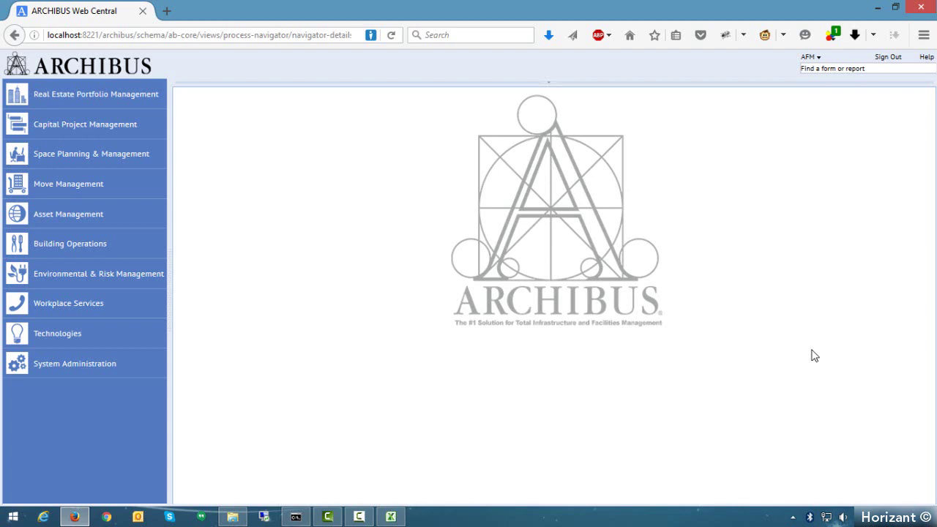
Open Assign Security Groups to Roles from the ARCHIBUS Administrator - User and Security process in System Administration
{"action": "left_click", "coordinate": [90, 372]}
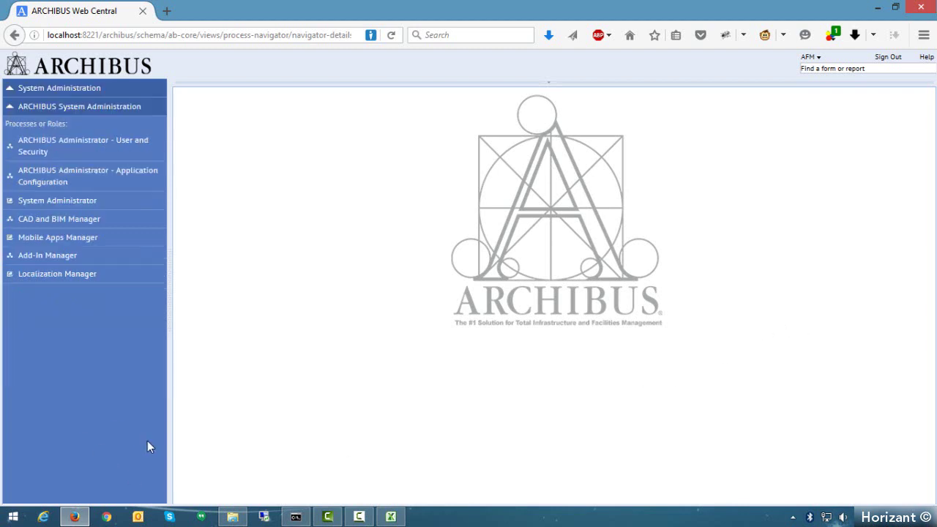
{"action": "left_click", "coordinate": [122, 144]}
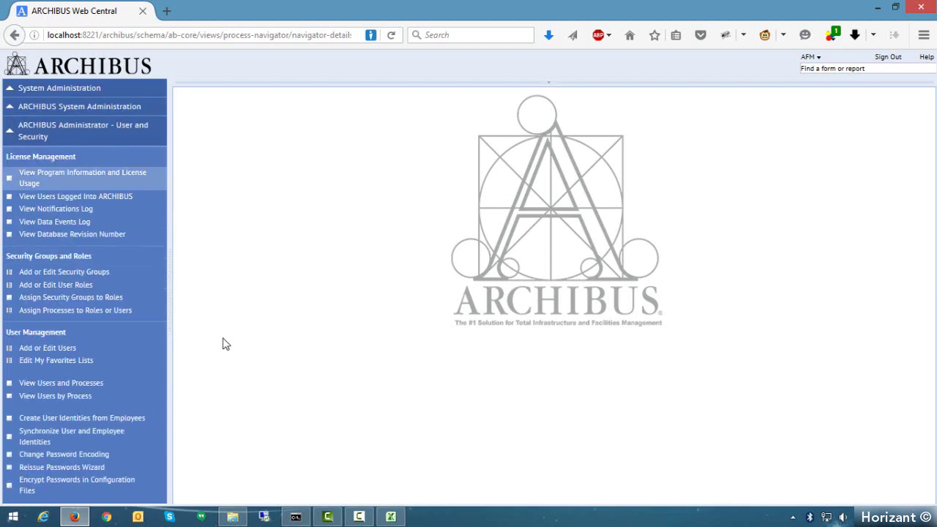
{"action": "left_click", "coordinate": [109, 298]}
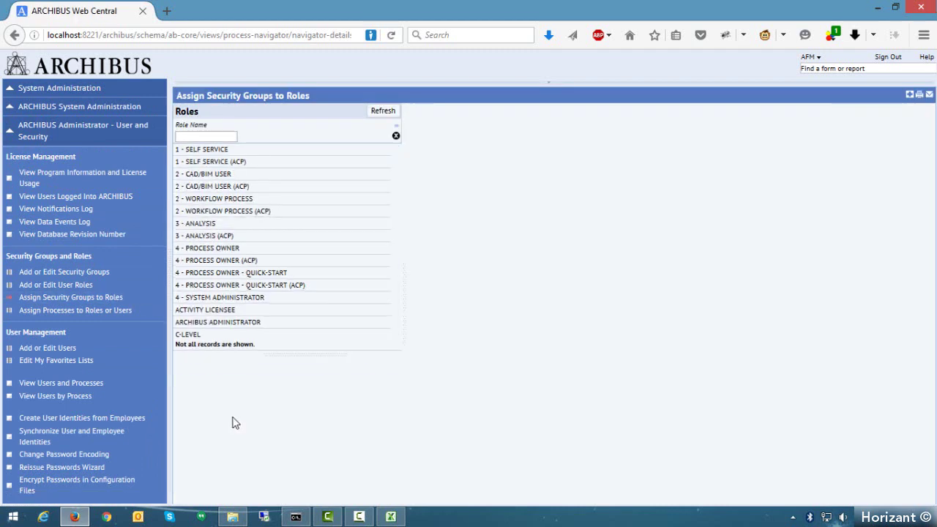
Filter the roles by "space" and show the security groups of the SPACE-REPORTING-MANAGER role
{"action": "left_click", "coordinate": [196, 135]}
{"action": "type", "text": "space"}
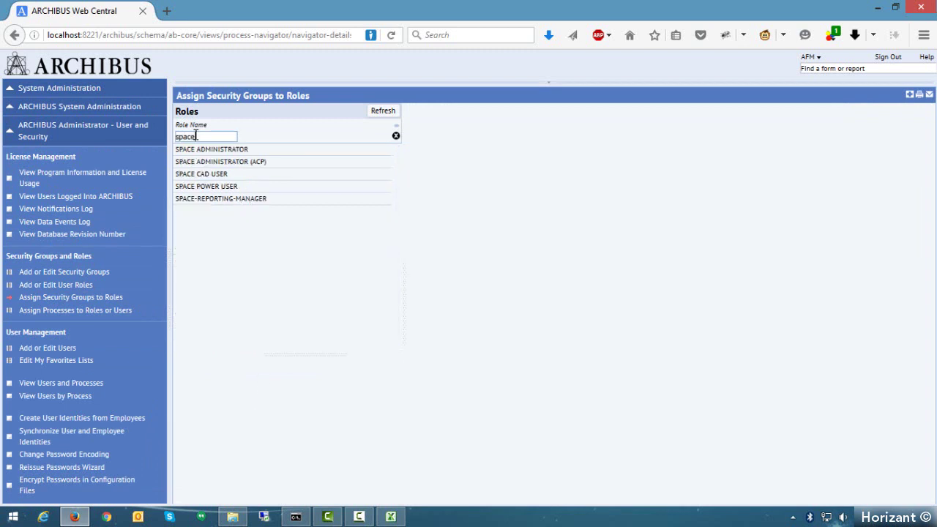
{"action": "left_click", "coordinate": [210, 199]}
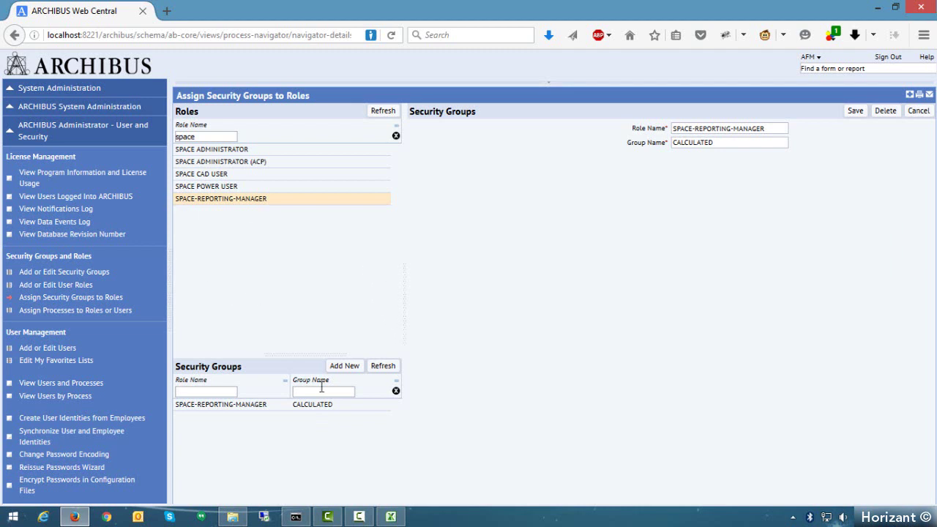
Start a new security group assignment for SPACE-REPORTING-MANAGER and look up group names beginning with SPACE
{"action": "left_click", "coordinate": [347, 371]}
{"action": "left_click", "coordinate": [709, 142]}
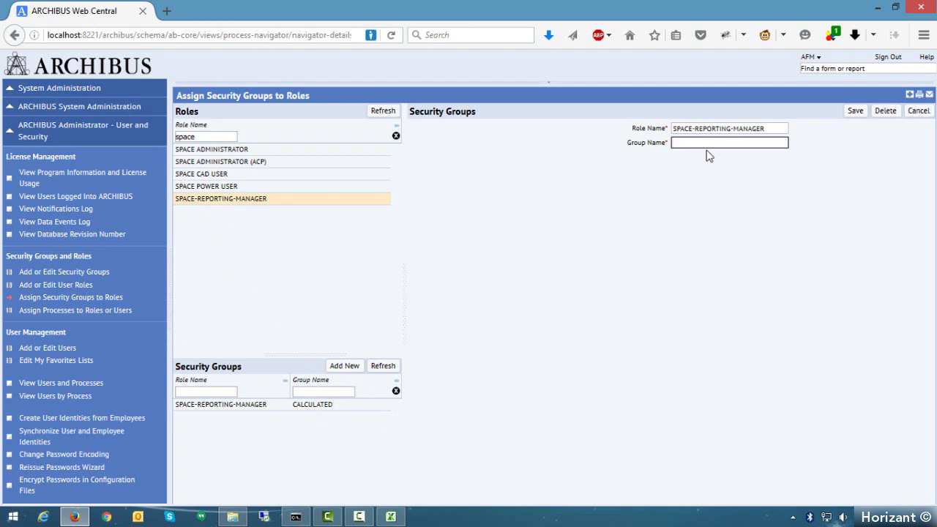
{"action": "type", "text": "SPAC"}
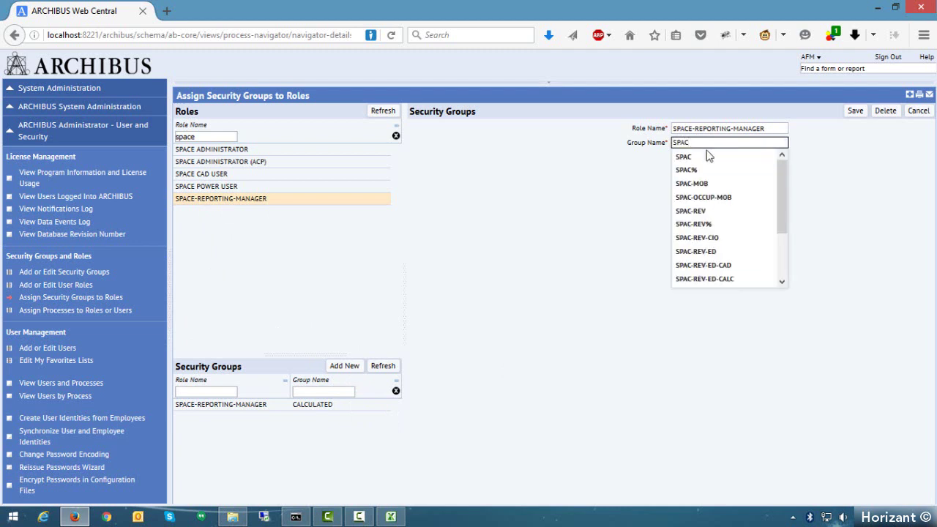
{"action": "type", "text": "E"}
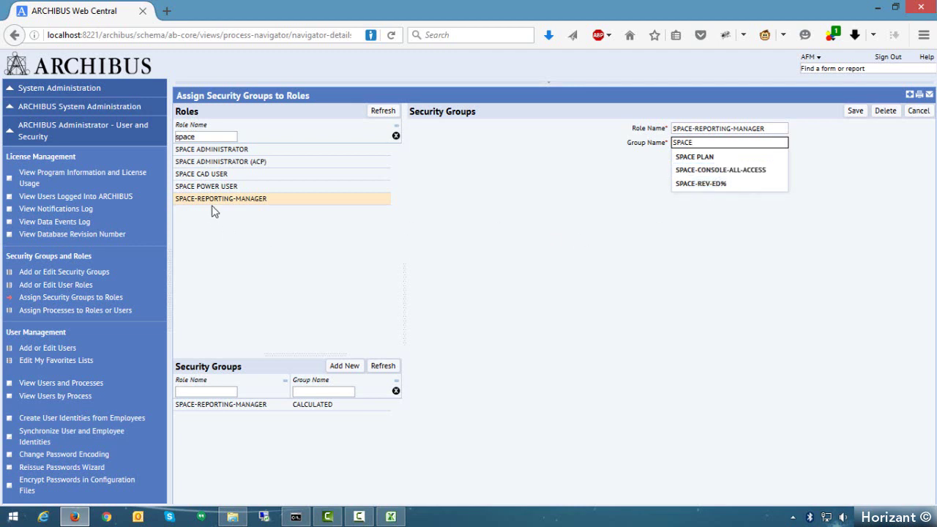
Sign out of the AFM account and sign in as another user, entering that user's username and account password
{"action": "left_click", "coordinate": [887, 57]}
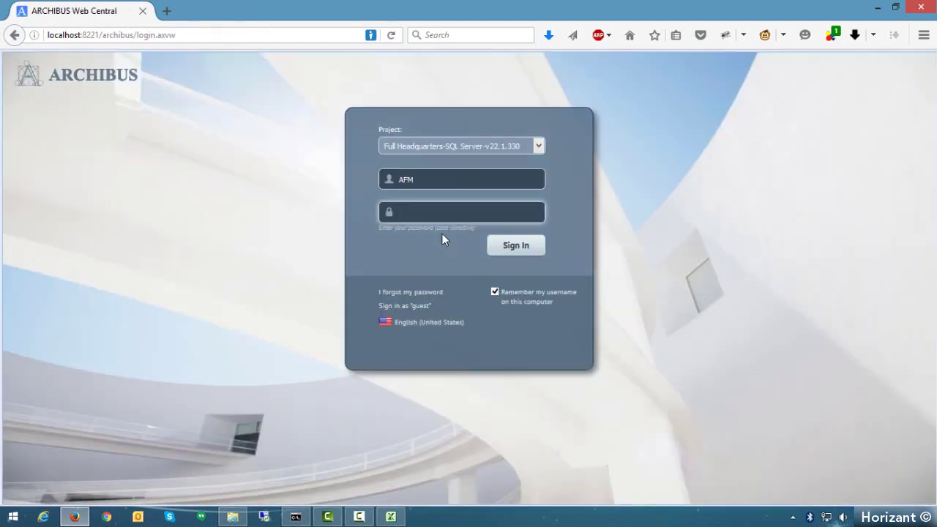
{"action": "key", "text": "shift+Tab"}
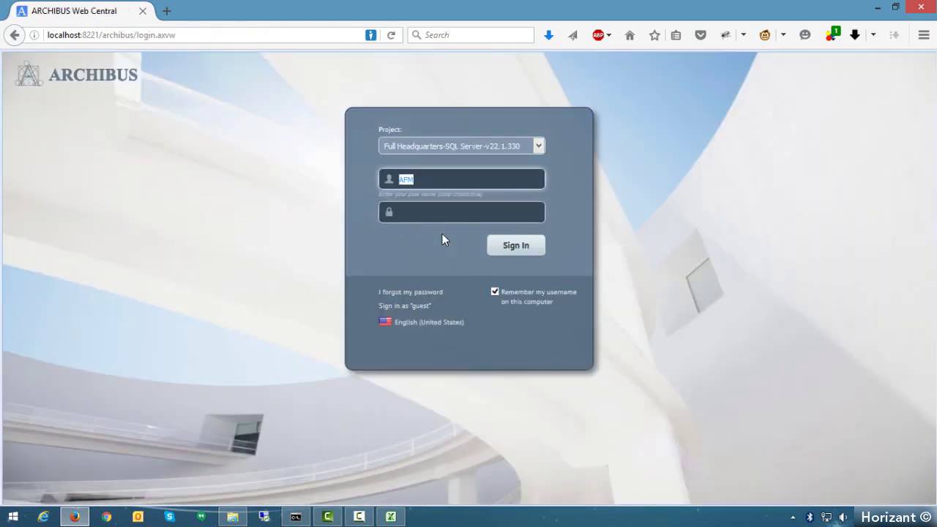
{"action": "type", "text": "JSMITH"}
{"action": "key", "text": "Tab"}
{"action": "type", "text": "***"}
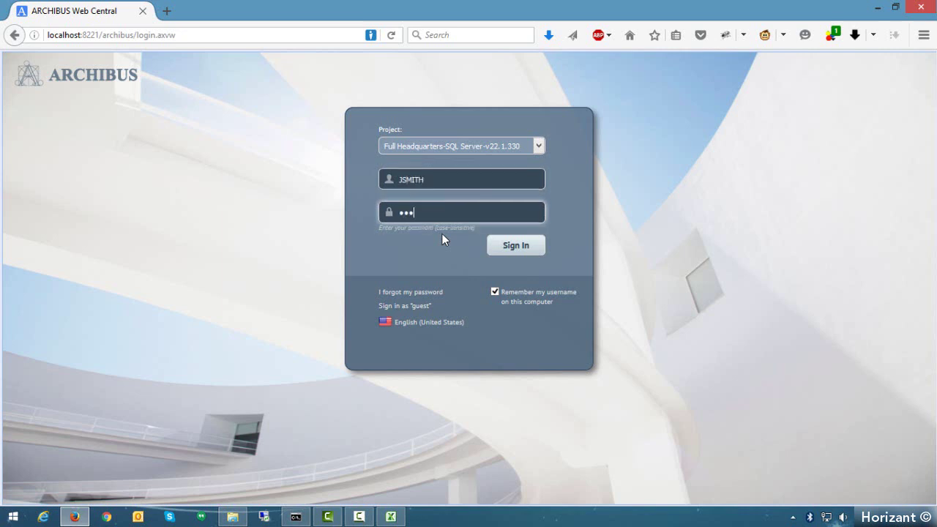
{"action": "key", "text": "Return"}
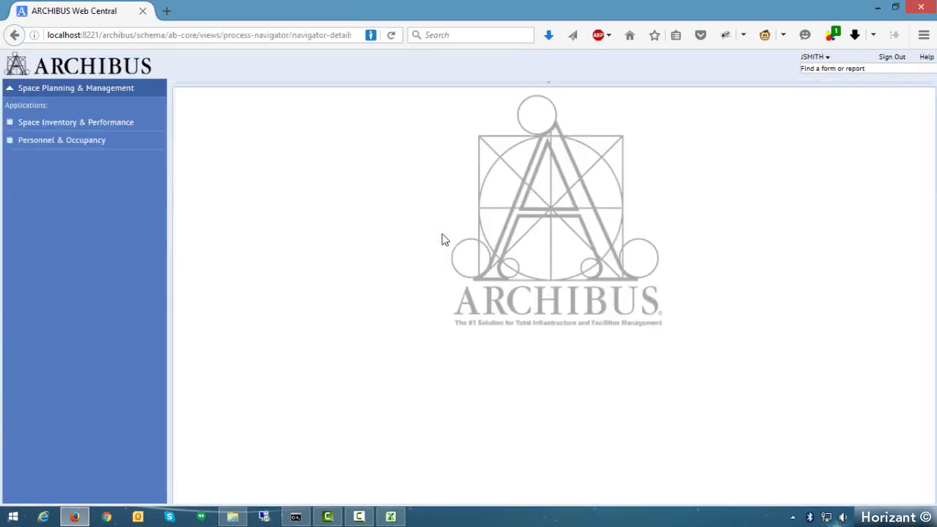
Open the Space Console from Space Manager under Space Inventory & Performance and widen its Locations area
{"action": "left_click", "coordinate": [97, 129]}
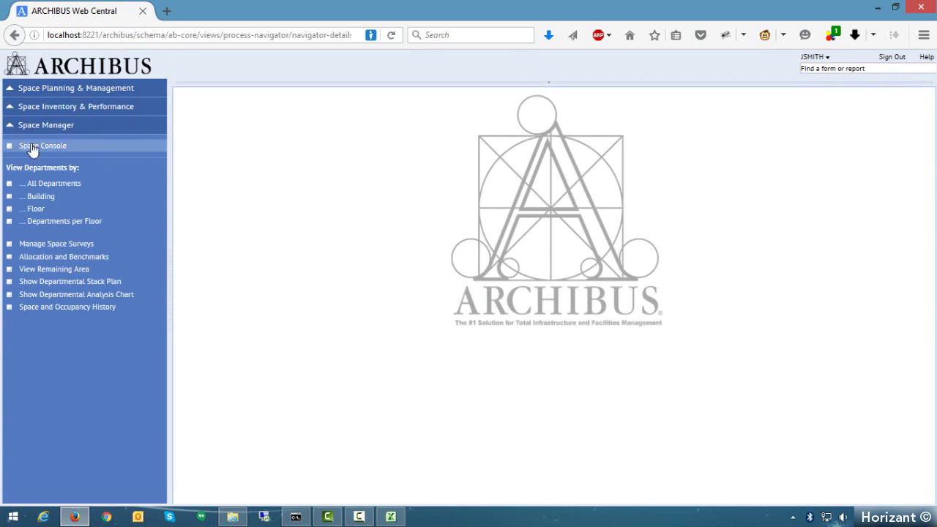
{"action": "left_click", "coordinate": [62, 152]}
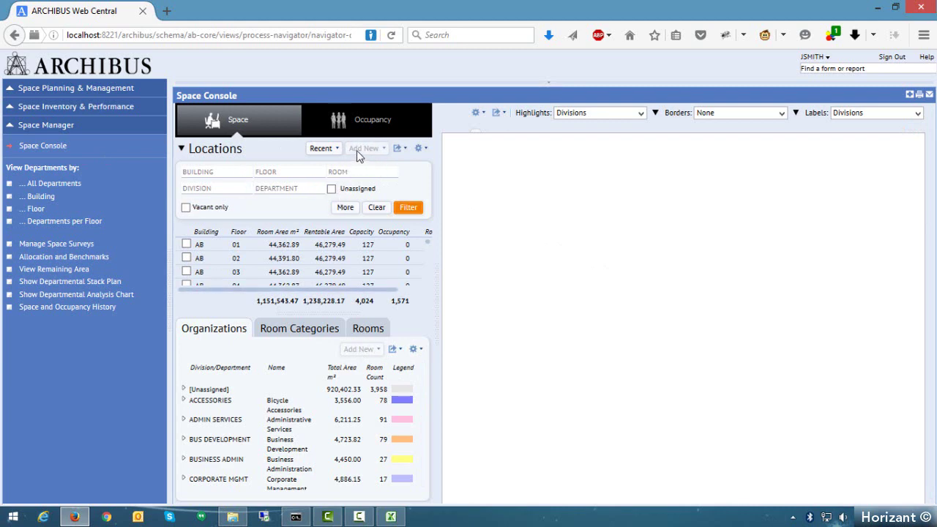
{"action": "left_click_drag", "start_coordinate": [438, 273], "coordinate": [569, 293]}
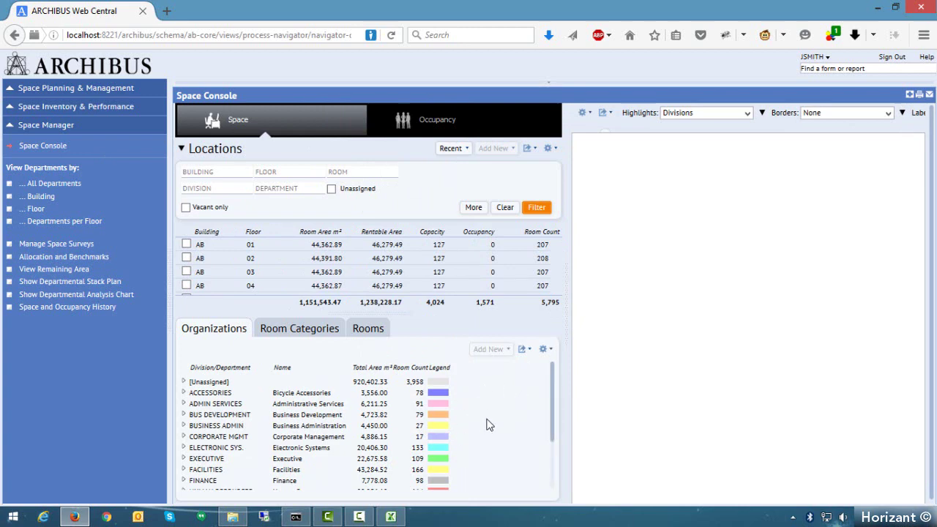
Expand the ACCESSORIES division to view its departments, and view the room categories and rooms lists
{"action": "left_click", "coordinate": [184, 393]}
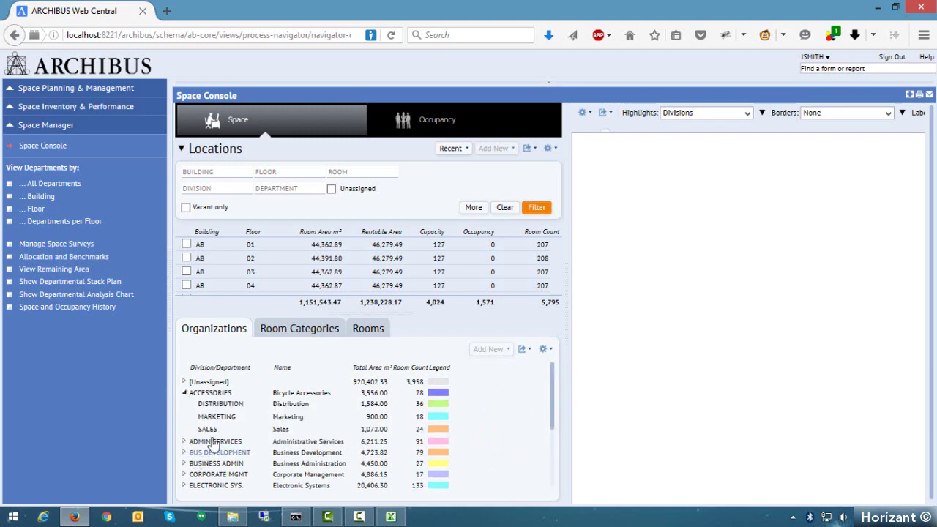
{"action": "left_click", "coordinate": [278, 329]}
{"action": "left_click", "coordinate": [366, 329]}
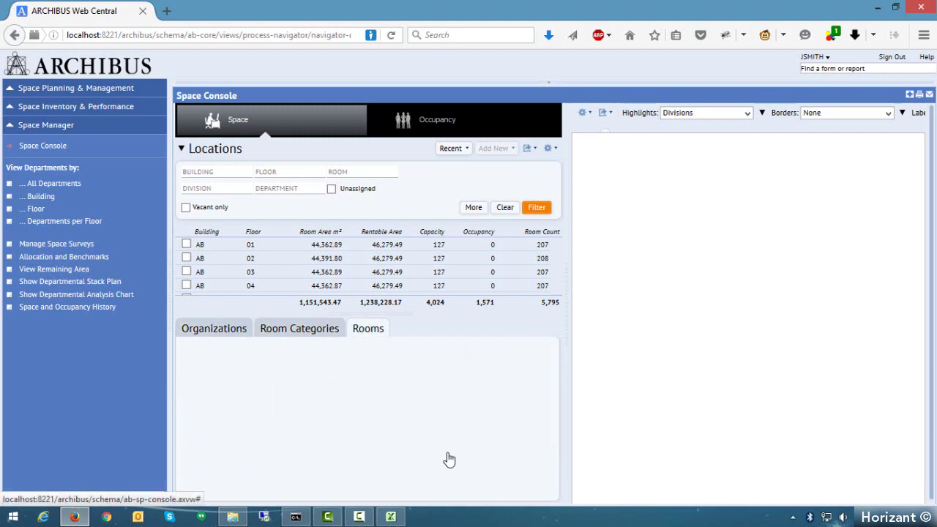